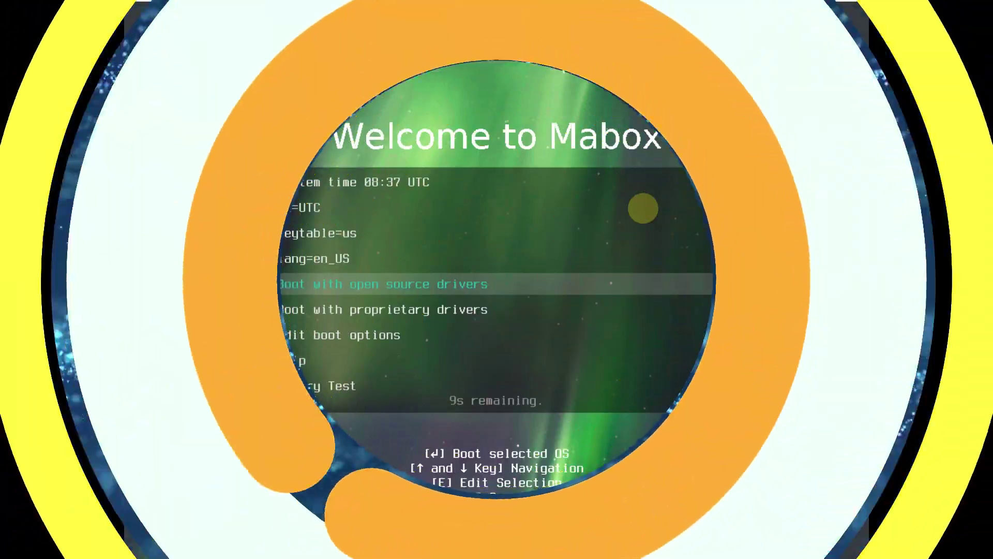
- Review the boot menu entries from the reboot option back up to the system time, time zone, keyboard and language settings
{"action": "key", "text": "Down"}
{"action": "key", "text": "Down"}
{"action": "key", "text": "Down"}
{"action": "key", "text": "Down"}
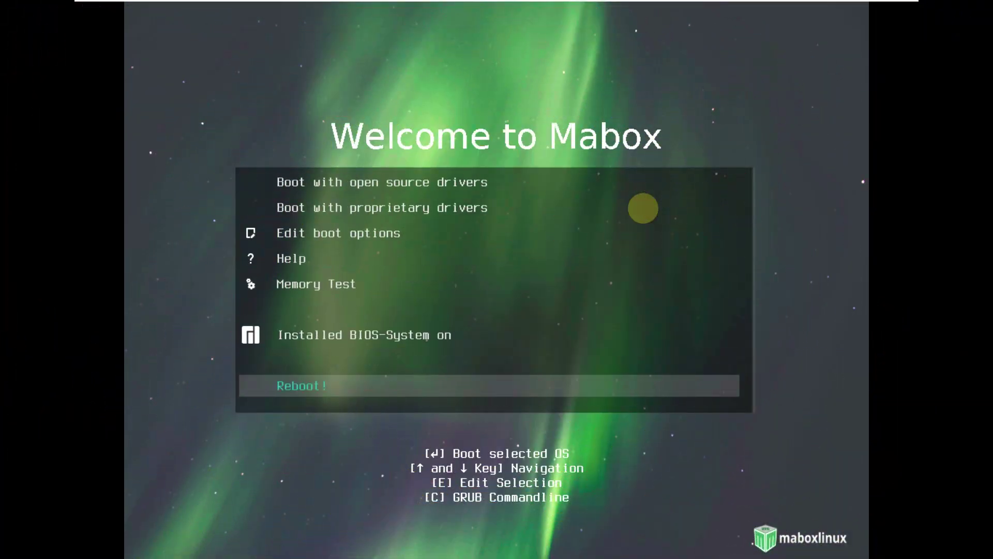
{"action": "key", "text": "Up"}
{"action": "key", "text": "Up"}
{"action": "key", "text": "Up"}
{"action": "key", "text": "Up"}
{"action": "key", "text": "Up"}
{"action": "key", "text": "Up"}
{"action": "key", "text": "Up"}
{"action": "key", "text": "Up"}
{"action": "key", "text": "Up"}
{"action": "key", "text": "Up"}
{"action": "key", "text": "Up"}
{"action": "key", "text": "Up"}
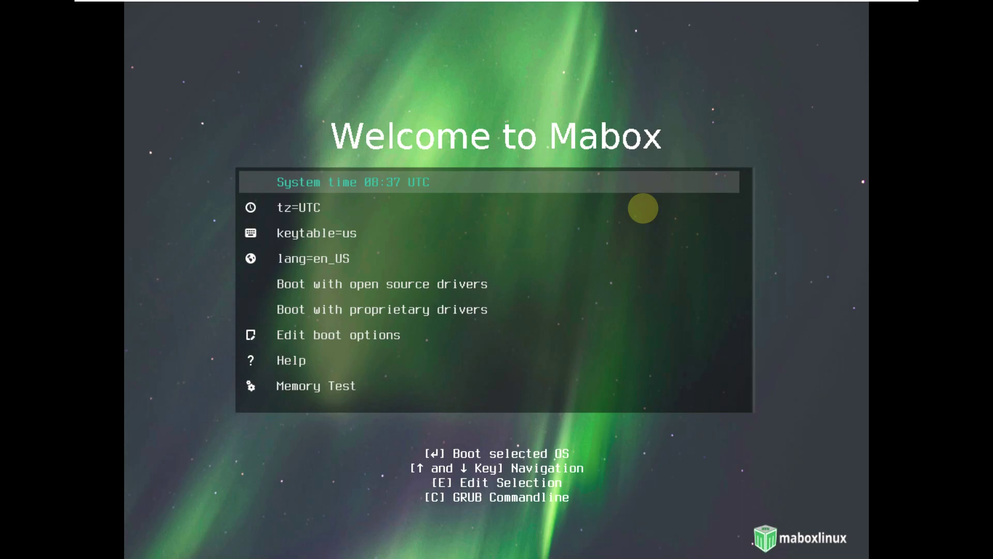
- Boot the live system with open source drivers
{"action": "key", "text": "Down"}
{"action": "key", "text": "Down"}
{"action": "key", "text": "Down"}
{"action": "key", "text": "Down"}
{"action": "key", "text": "Down"}
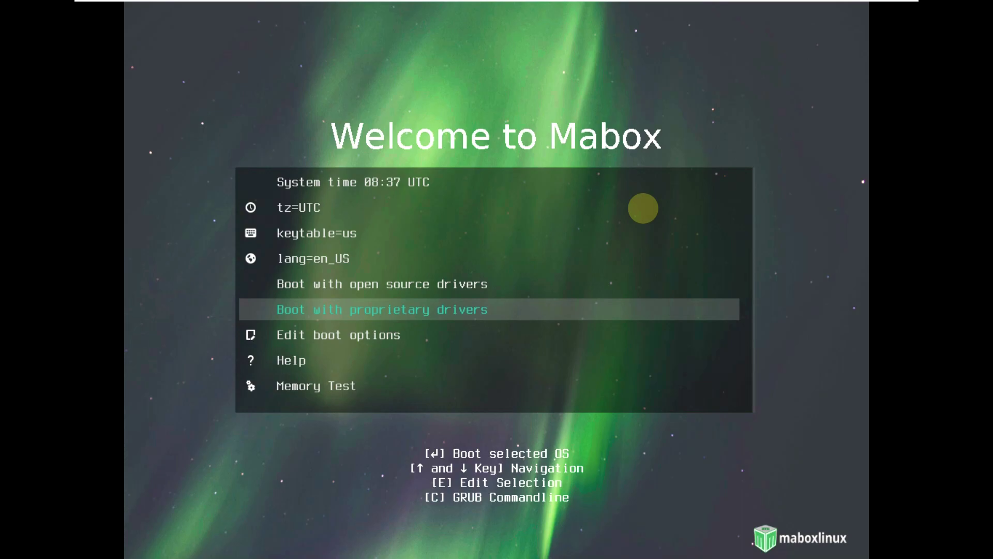
{"action": "key", "text": "Up"}
{"action": "key", "text": "Return"}
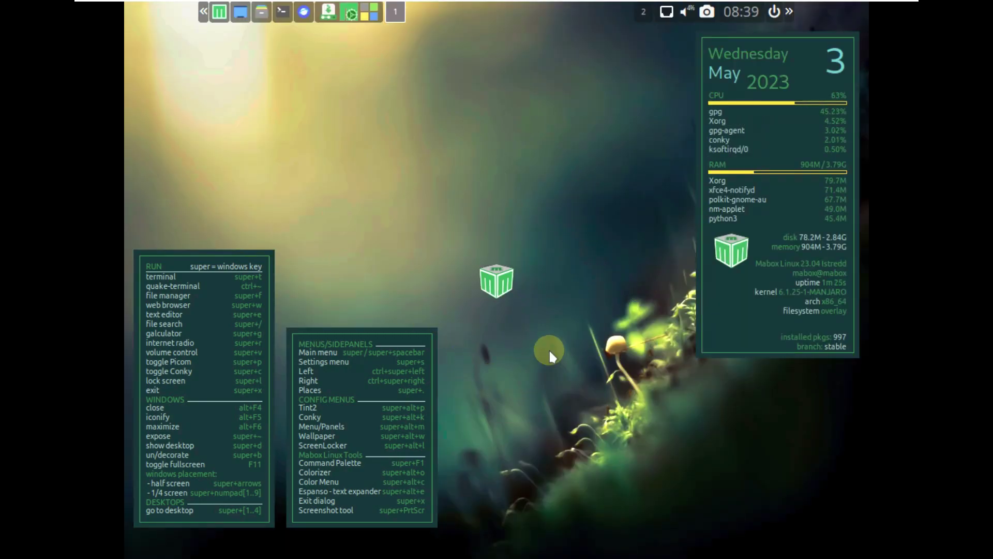
- Enlarge the desktop display to fill the screen and apply a random wallpaper
{"action": "mouse_move", "coordinate": [879, 4]}
{"action": "left_click", "coordinate": [430, 11]}
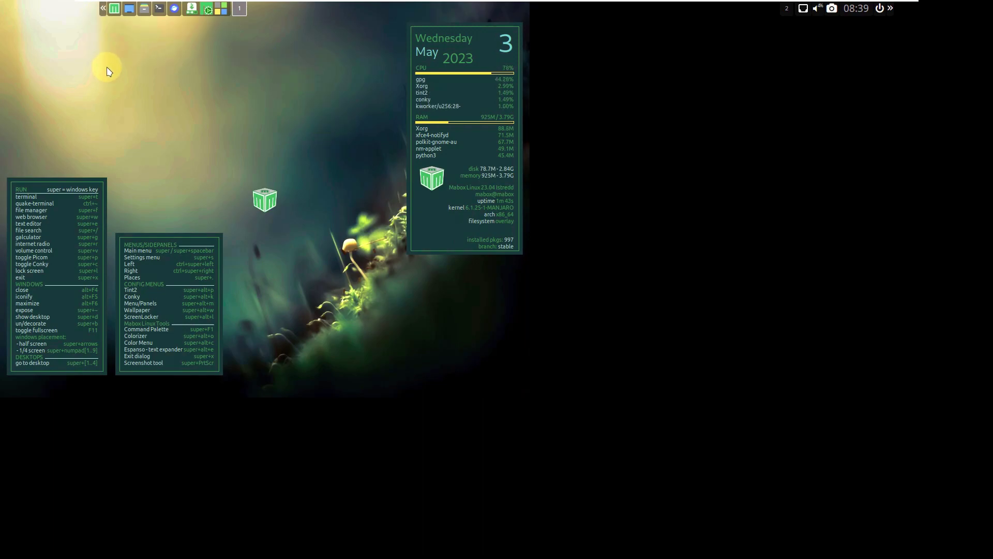
{"action": "left_click", "coordinate": [103, 8]}
{"action": "mouse_move", "coordinate": [71, 231]}
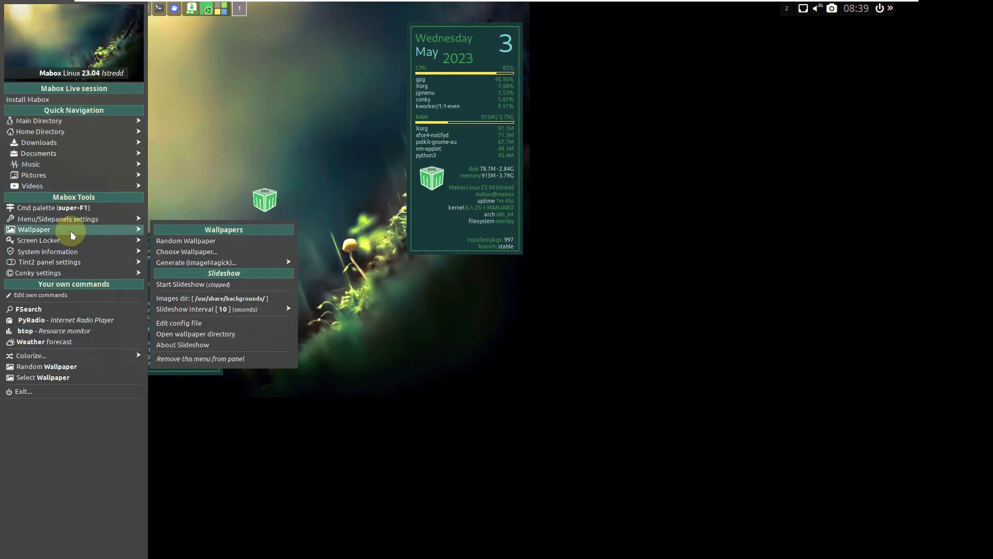
{"action": "left_click", "coordinate": [173, 239]}
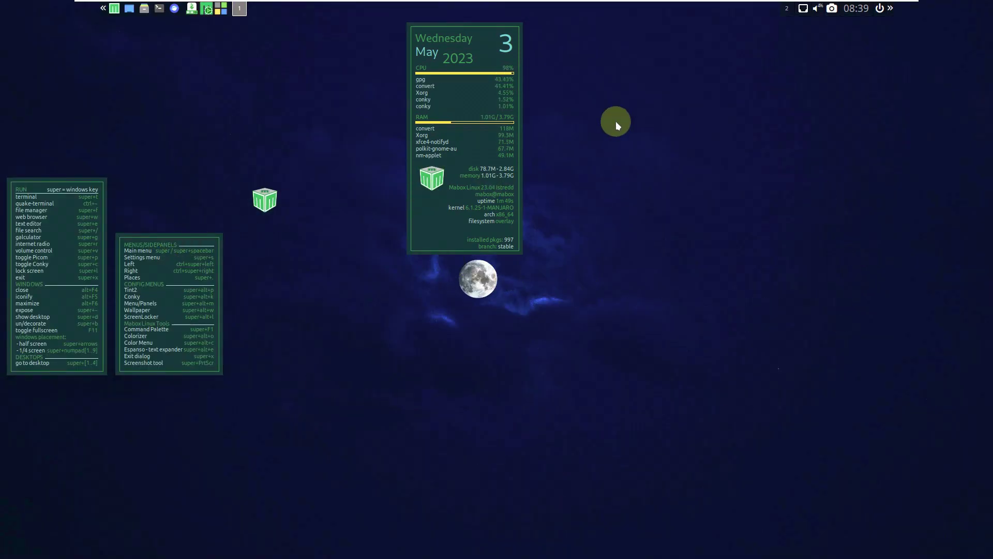
- View the wallpaper options and the Mabox Tools entries, and dismiss them
{"action": "key", "text": "super+alt+w"}
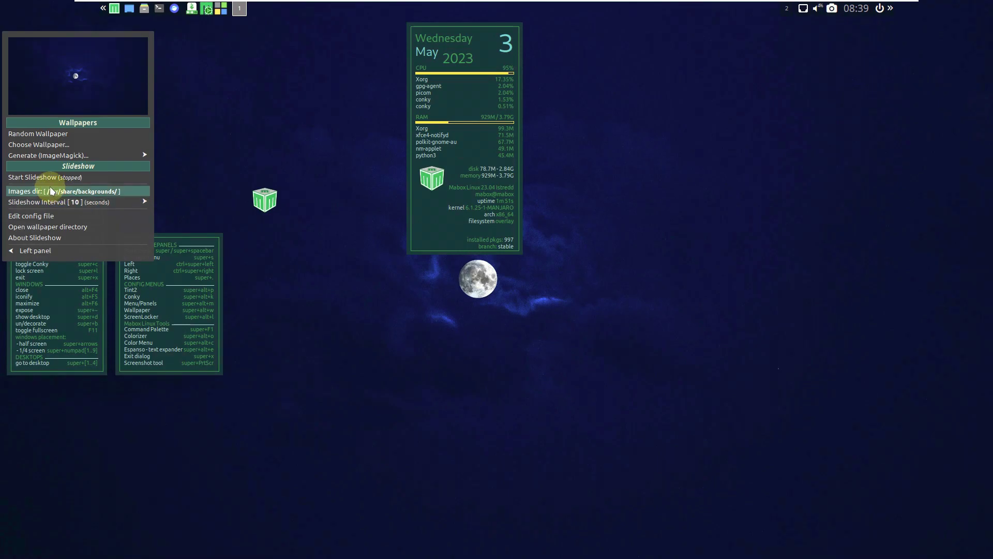
{"action": "left_click", "coordinate": [36, 253]}
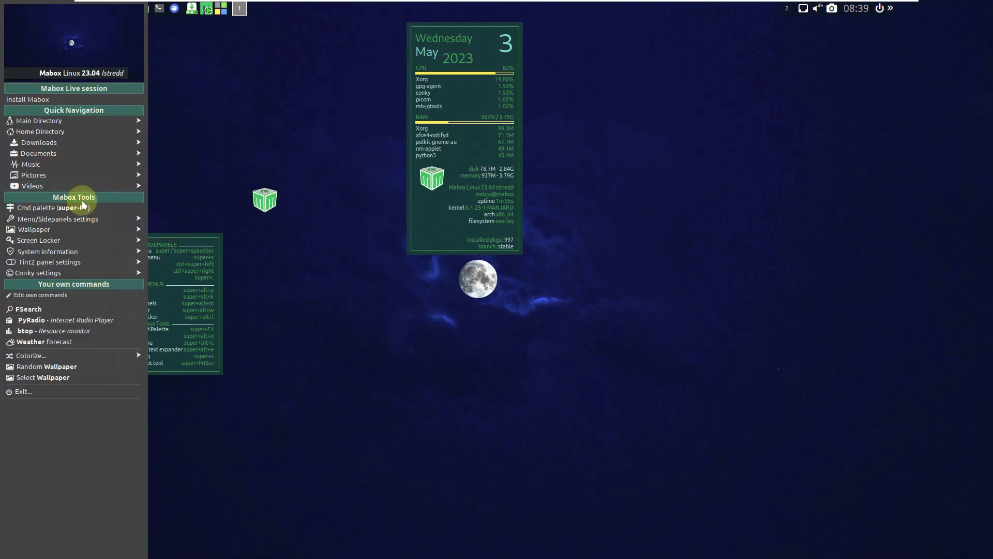
{"action": "mouse_move", "coordinate": [67, 219]}
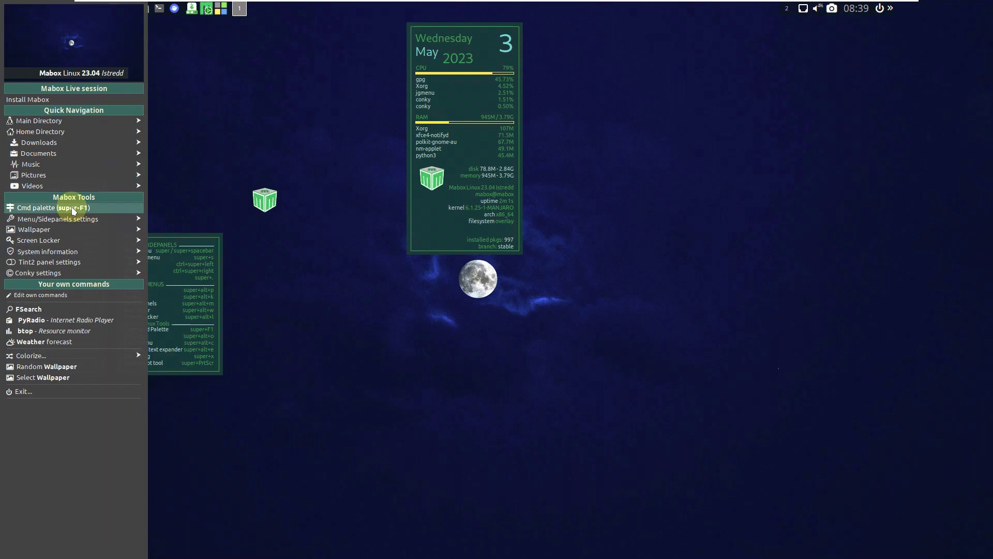
{"action": "left_click", "coordinate": [252, 137]}
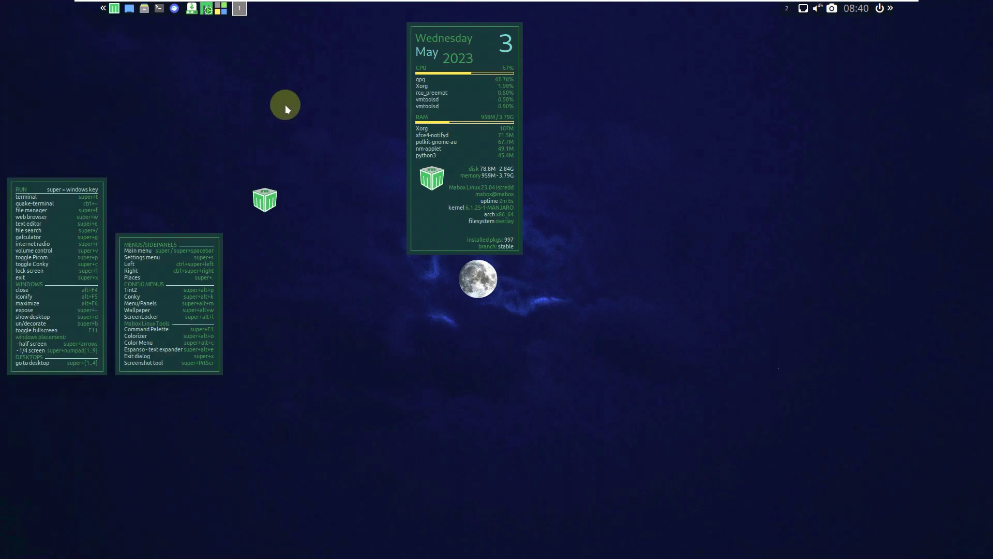
- Open Task Manager from the System applications and maximize it to check CPU and memory usage
{"action": "right_click", "coordinate": [250, 84]}
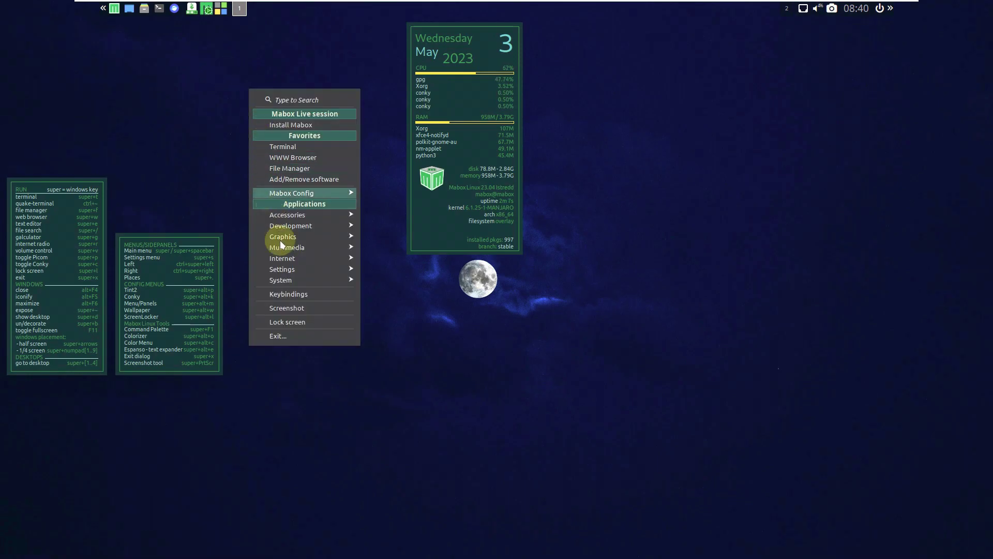
{"action": "mouse_move", "coordinate": [361, 280]}
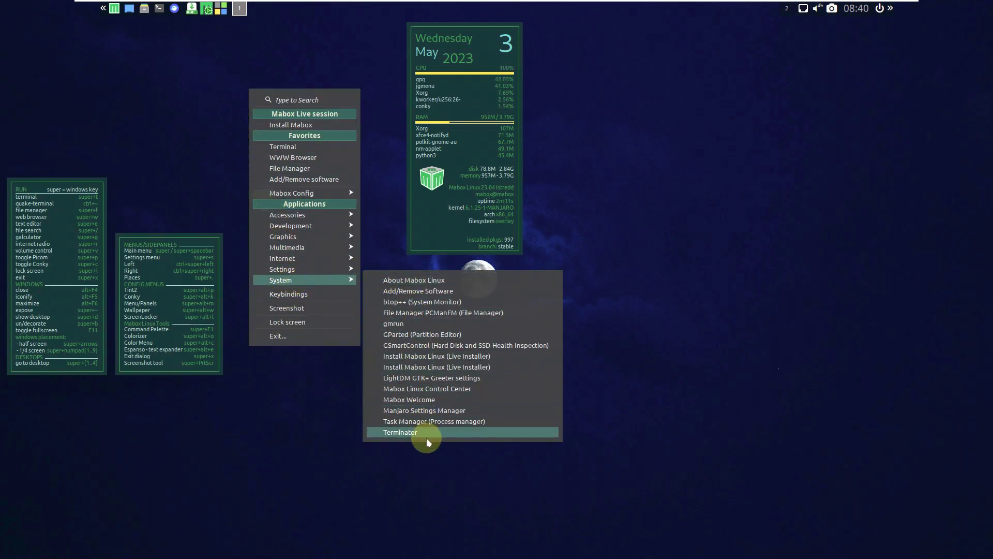
{"action": "left_click", "coordinate": [423, 422]}
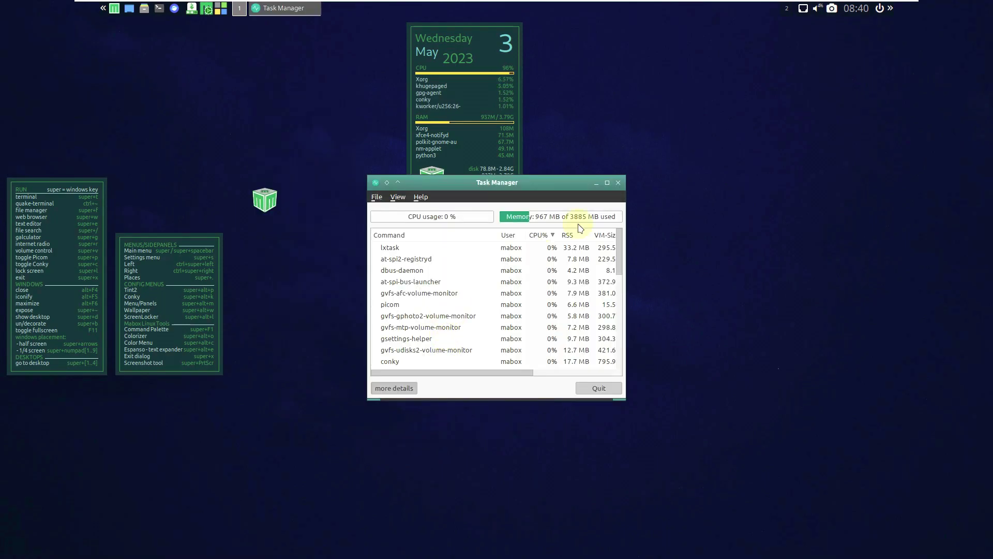
{"action": "left_click", "coordinate": [607, 183]}
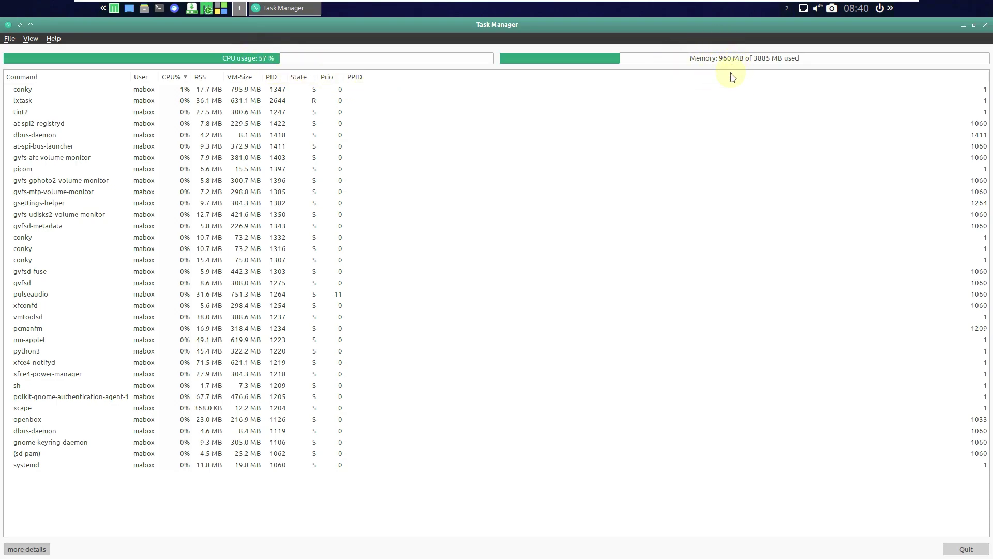
- Check the version information of the task manager, and close both the dialog and the program
{"action": "left_click", "coordinate": [53, 38]}
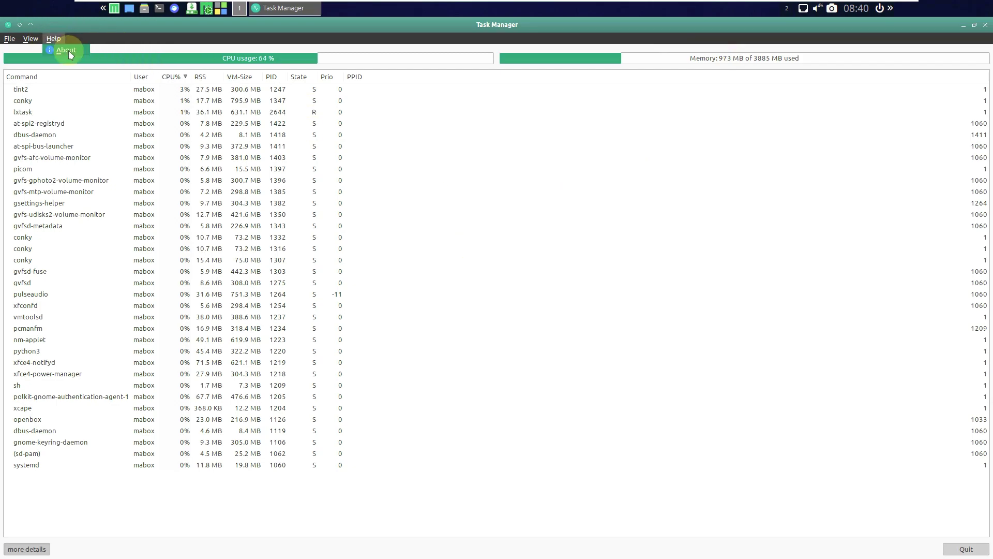
{"action": "left_click", "coordinate": [69, 51]}
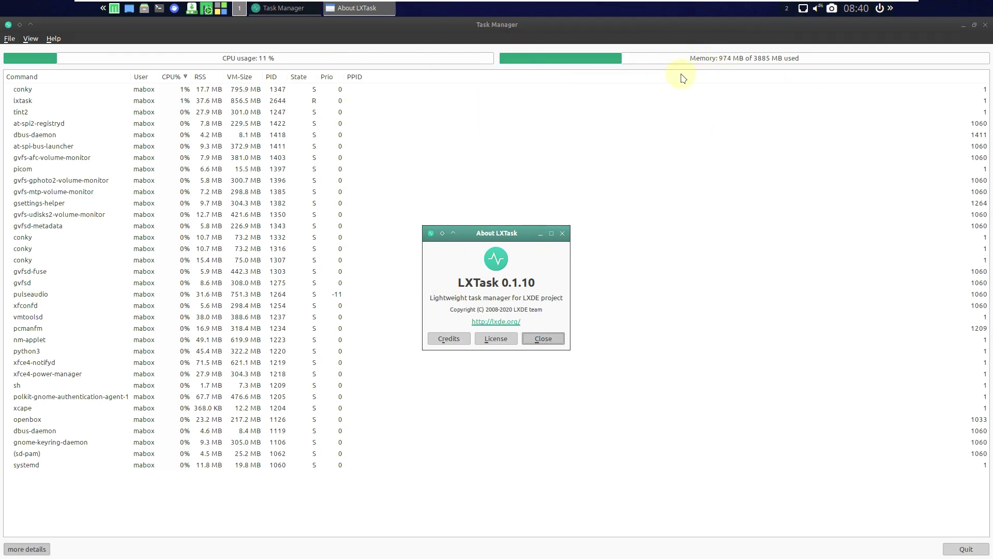
{"action": "left_click", "coordinate": [560, 339]}
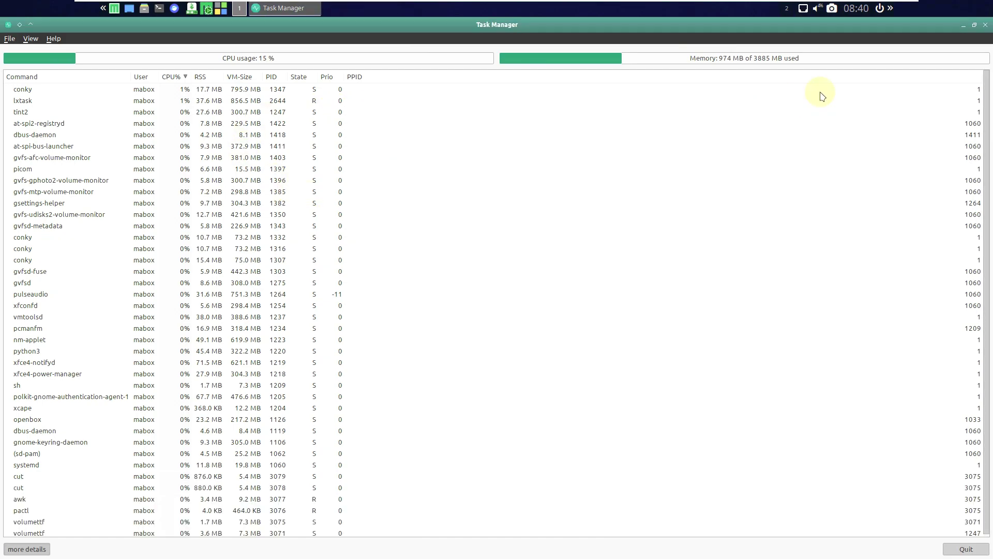
{"action": "left_click", "coordinate": [985, 28]}
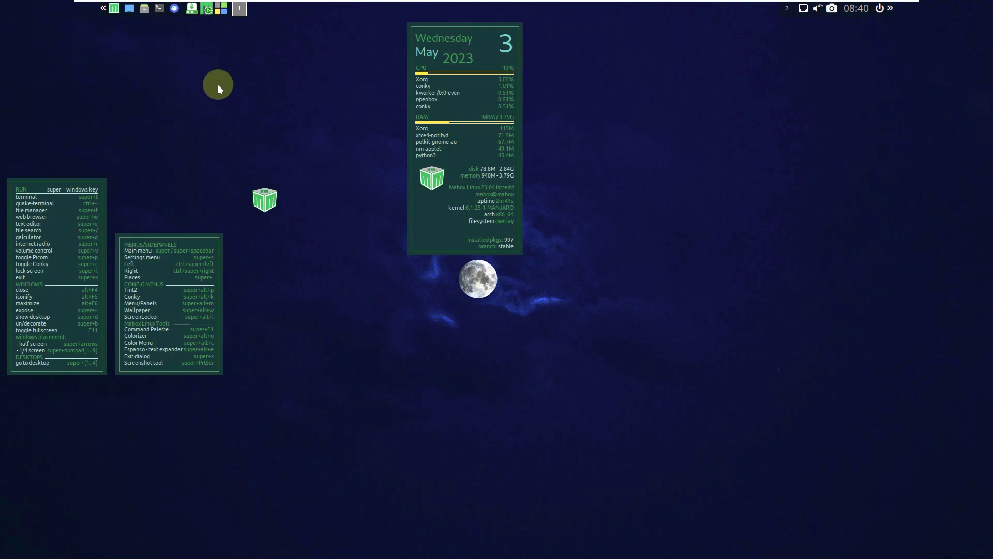
- Open a maximized terminal and run neofetch and inxi -sv8 to print the system information
{"action": "left_click", "coordinate": [159, 8]}
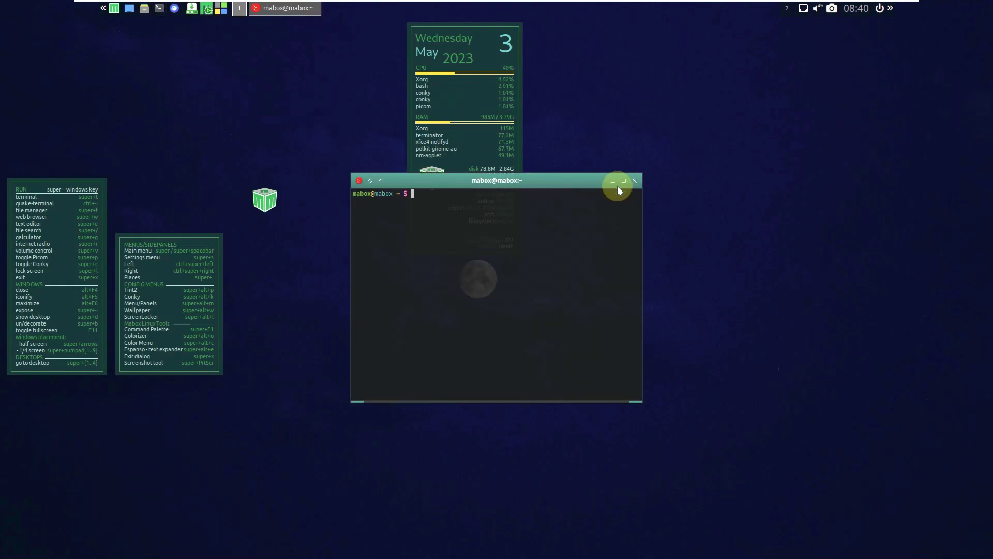
{"action": "left_click", "coordinate": [624, 181]}
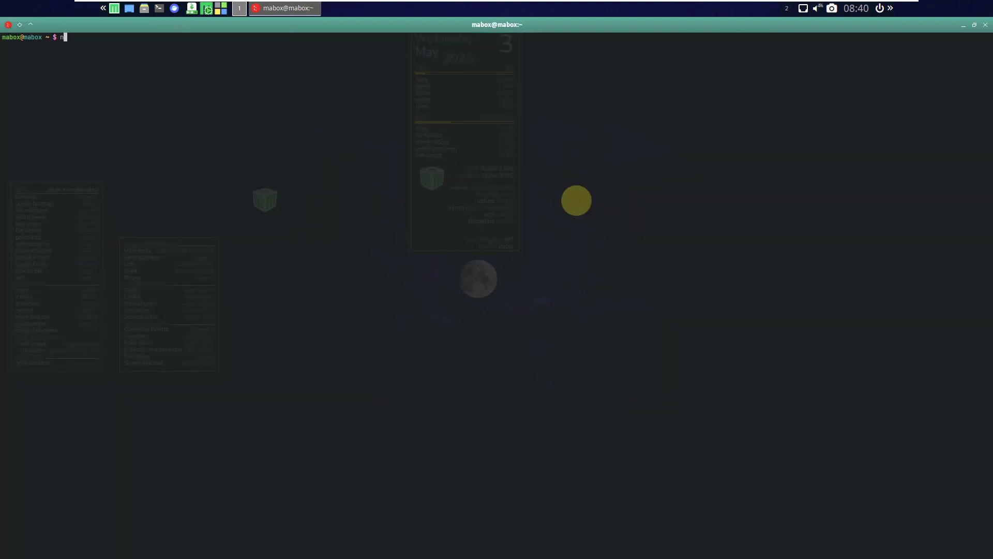
{"action": "key", "text": "Return"}
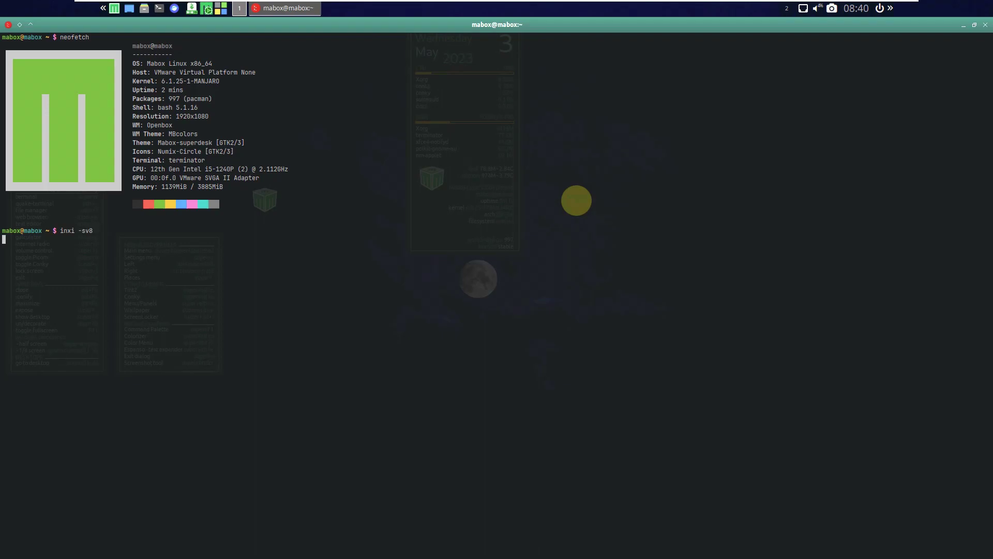
{"action": "key", "text": "Return"}
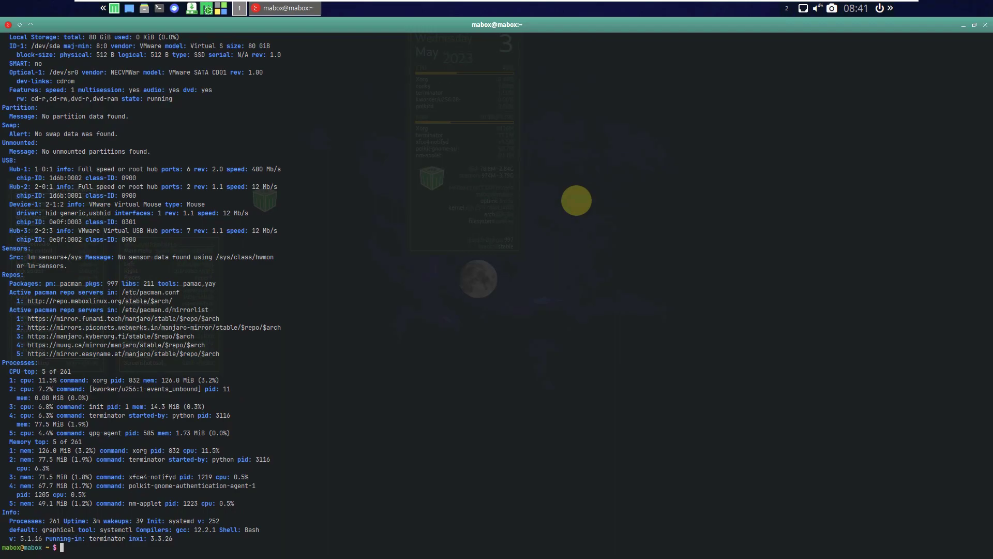
- Highlight the host, kernel and compiler version details in the System section of the inxi output
{"action": "scroll", "coordinate": [496, 290], "scroll_direction": "up", "scroll_amount": 10}
{"action": "scroll", "coordinate": [576, 200], "scroll_direction": "up", "scroll_amount": 20}
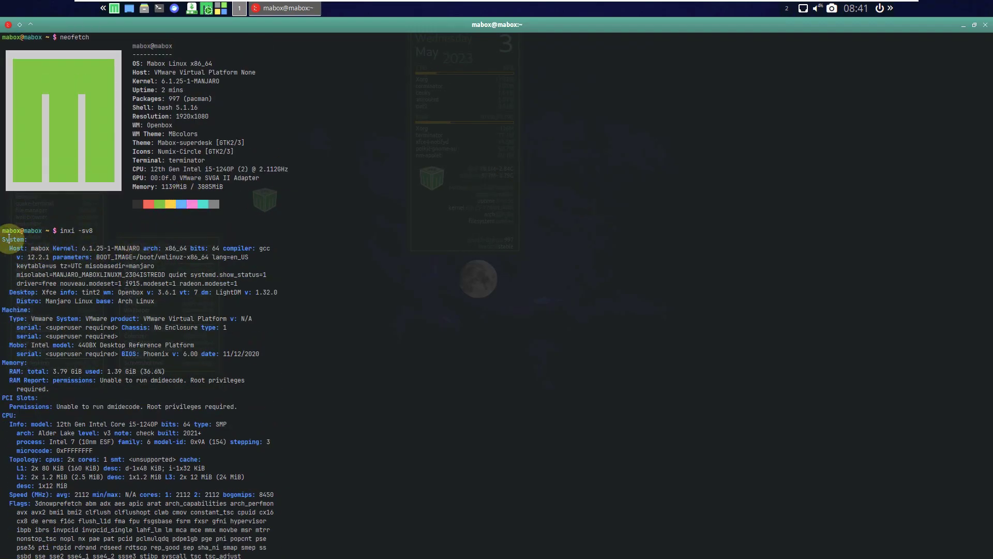
{"action": "left_click_drag", "start_coordinate": [9, 248], "coordinate": [112, 249]}
{"action": "left_click", "coordinate": [52, 248]}
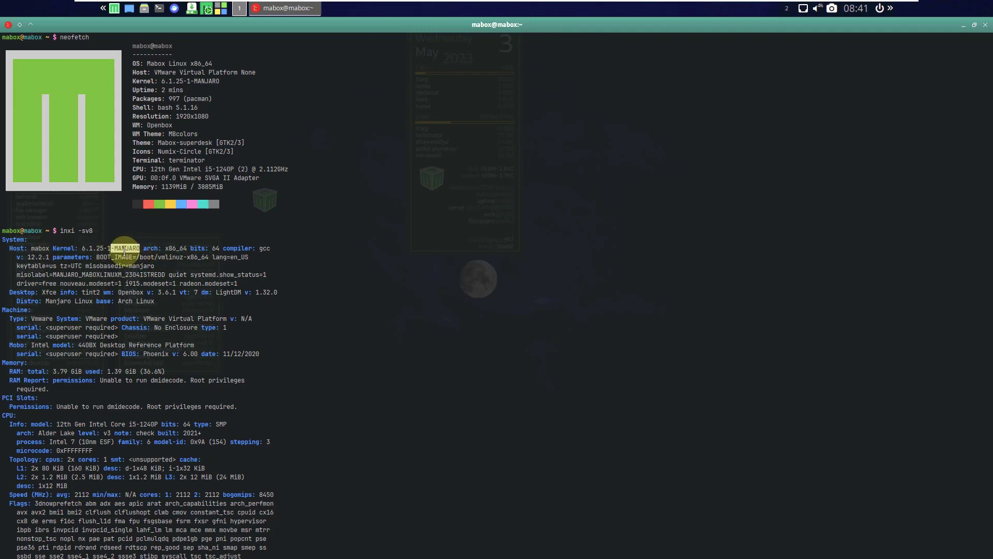
{"action": "left_click", "coordinate": [143, 247]}
{"action": "left_click_drag", "start_coordinate": [145, 247], "coordinate": [50, 257]}
{"action": "left_click", "coordinate": [333, 268]}
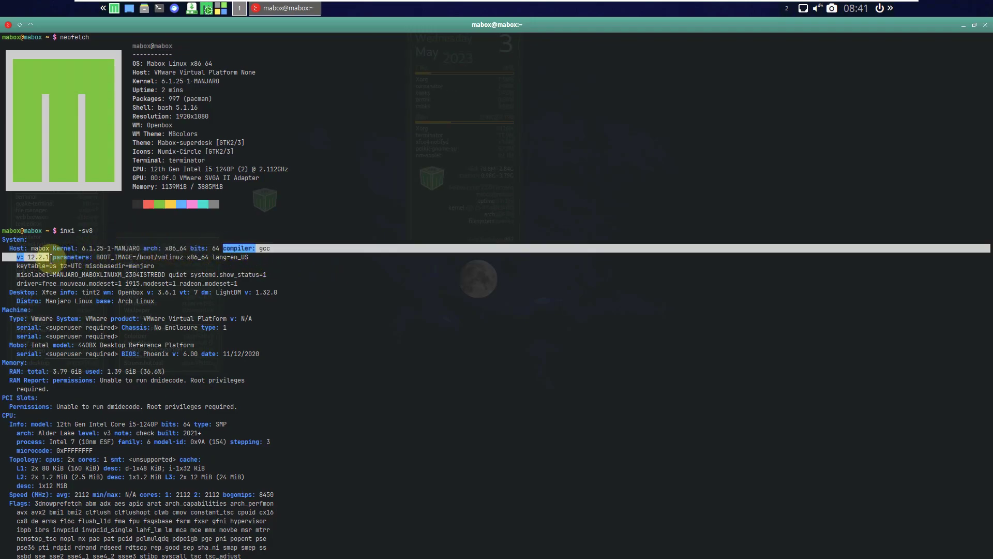
{"action": "left_click", "coordinate": [179, 264]}
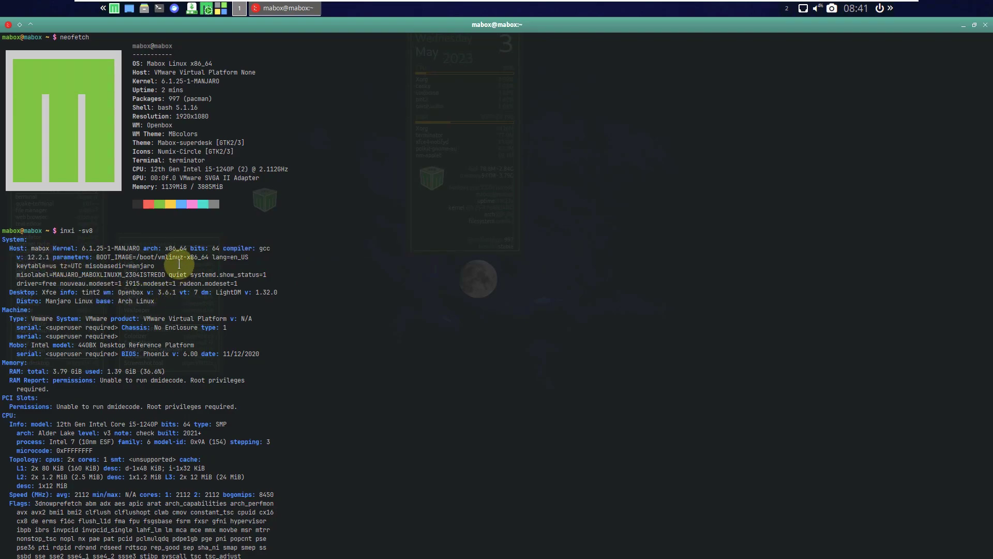
- Highlight the desktop, window manager, display manager, distro and base entries in the inxi output
{"action": "left_click_drag", "start_coordinate": [9, 292], "coordinate": [56, 290]}
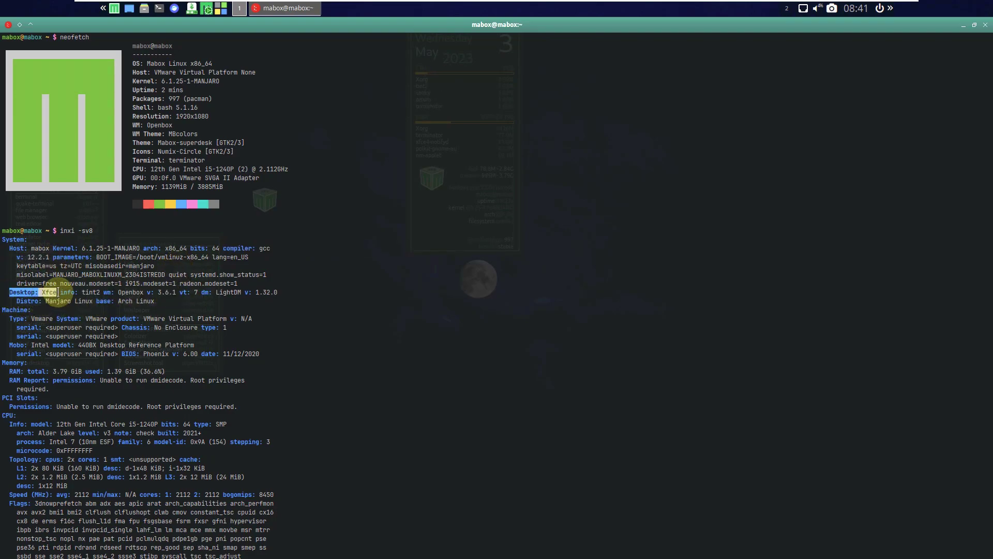
{"action": "left_click", "coordinate": [117, 292]}
{"action": "left_click_drag", "start_coordinate": [117, 293], "coordinate": [154, 292]}
{"action": "left_click", "coordinate": [182, 302]}
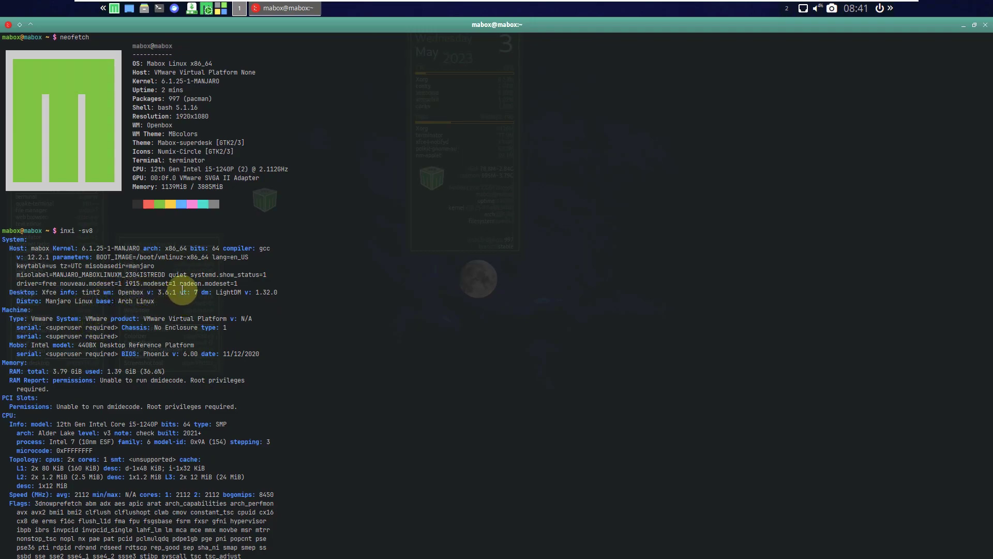
{"action": "left_click_drag", "start_coordinate": [217, 292], "coordinate": [282, 291]}
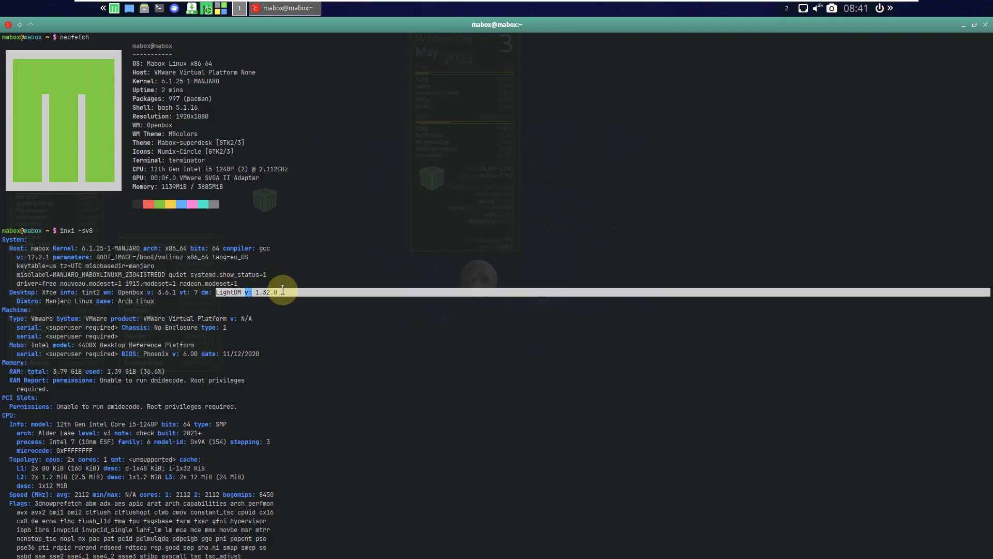
{"action": "left_click", "coordinate": [282, 296]}
{"action": "left_click_drag", "start_coordinate": [13, 304], "coordinate": [102, 304]}
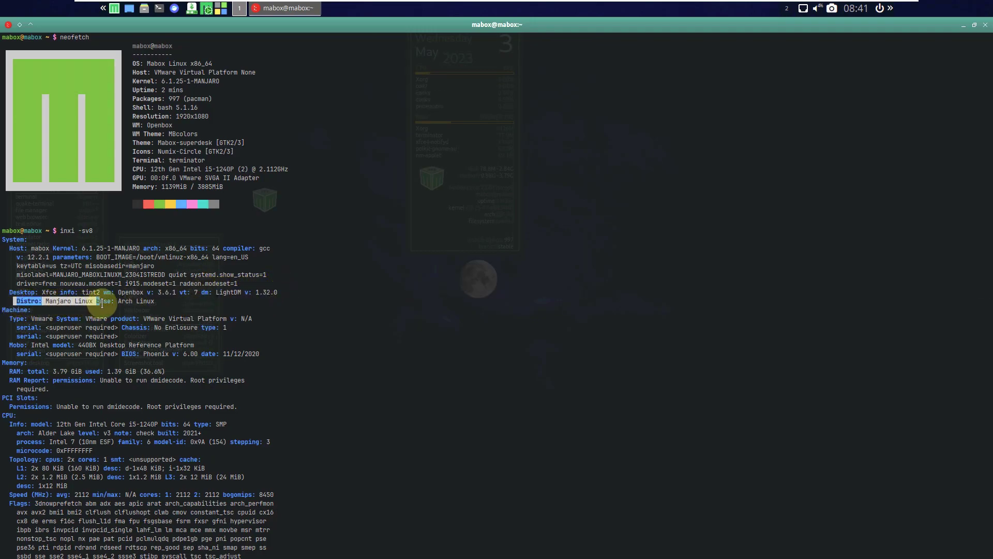
{"action": "triple_click", "coordinate": [166, 305]}
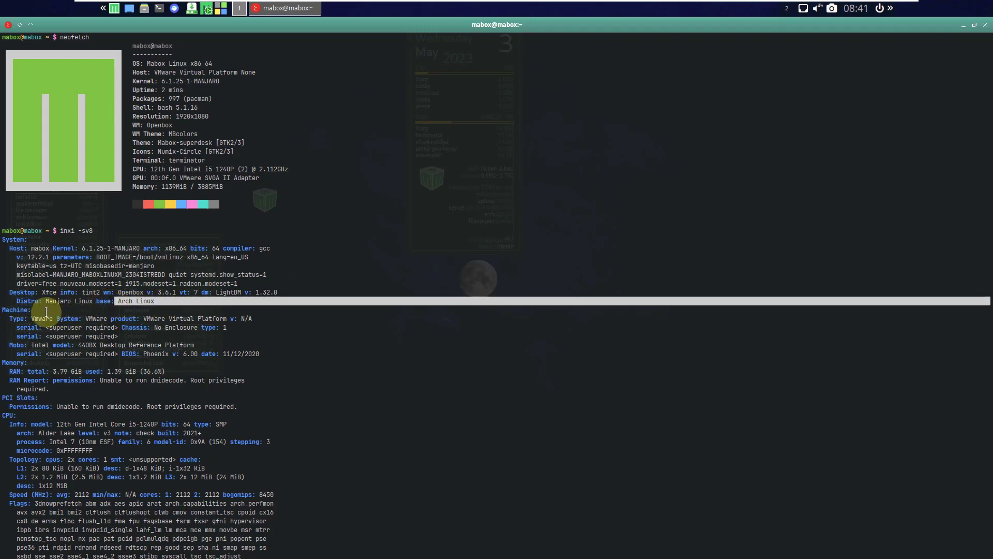
- Highlight the machine type, the BIOS details and the RAM line in the inxi output
{"action": "left_click", "coordinate": [7, 311]}
{"action": "left_click_drag", "start_coordinate": [8, 312], "coordinate": [41, 327]}
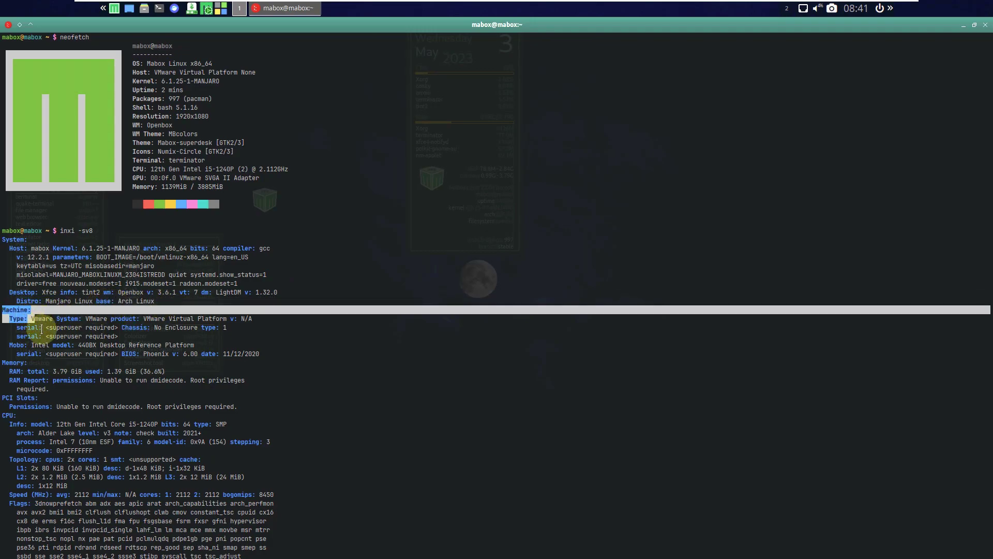
{"action": "left_click", "coordinate": [32, 314]}
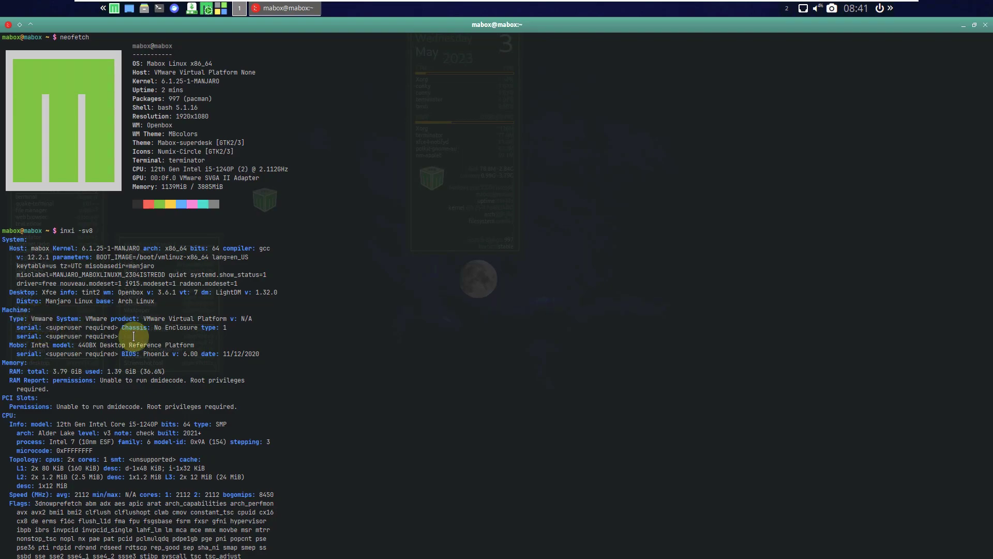
{"action": "left_click_drag", "start_coordinate": [141, 352], "coordinate": [198, 354]}
{"action": "scroll", "coordinate": [280, 329], "scroll_direction": "down", "scroll_amount": 2}
{"action": "triple_click", "coordinate": [52, 317]}
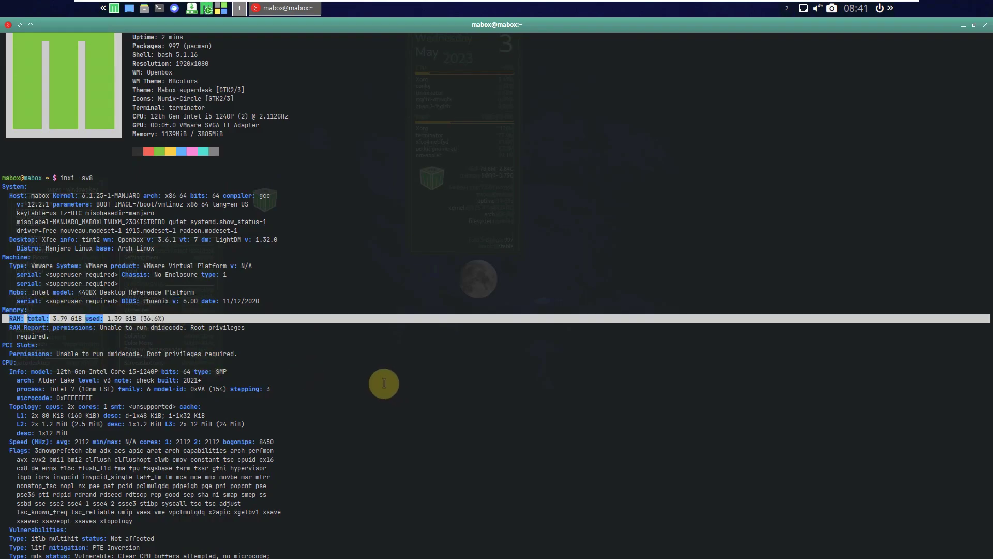
- Highlight the processor model, topology, cache and speed lines in the CPU section of the inxi output
{"action": "left_click", "coordinate": [269, 352]}
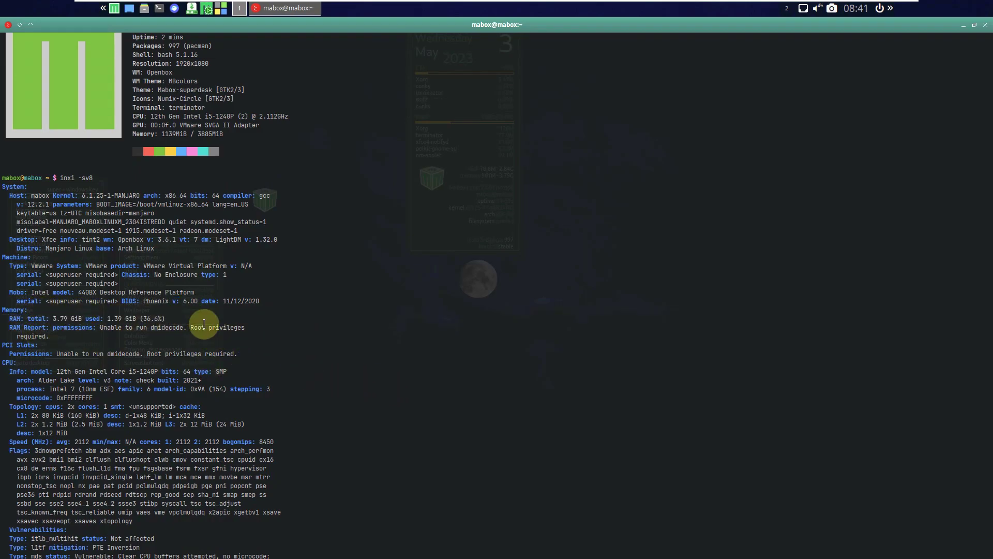
{"action": "scroll", "coordinate": [205, 324], "scroll_direction": "down", "scroll_amount": 2}
{"action": "left_click_drag", "start_coordinate": [2, 311], "coordinate": [237, 390]}
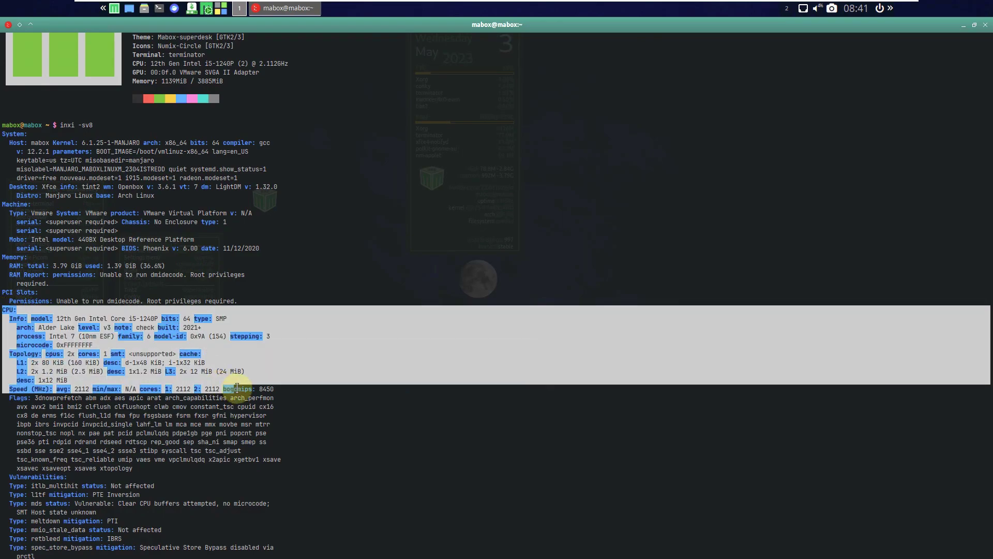
- Highlight the graphics adapter's driver version and its port, bus-ID and chip-ID lines in the Graphics section
{"action": "scroll", "coordinate": [349, 388], "scroll_direction": "down", "scroll_amount": 12}
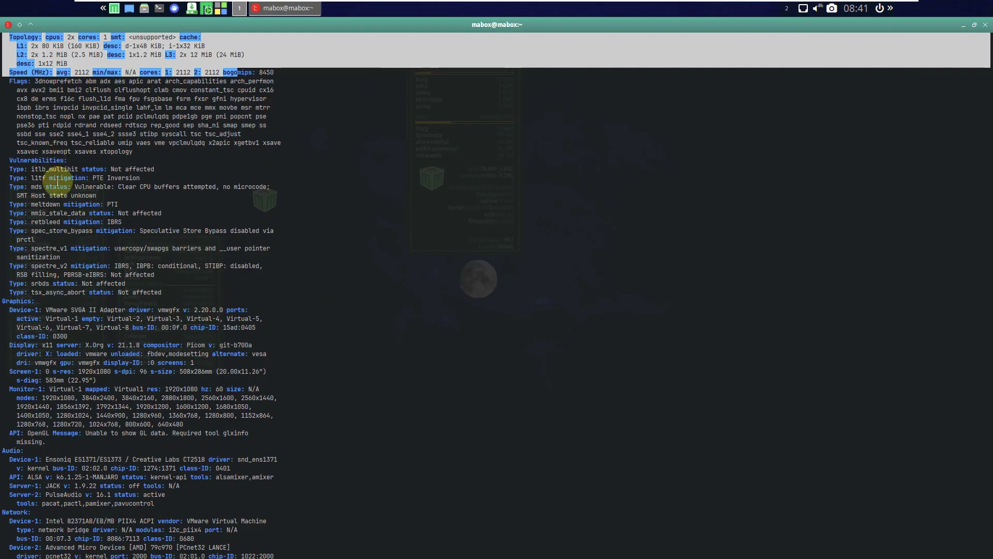
{"action": "left_click_drag", "start_coordinate": [161, 310], "coordinate": [223, 311]}
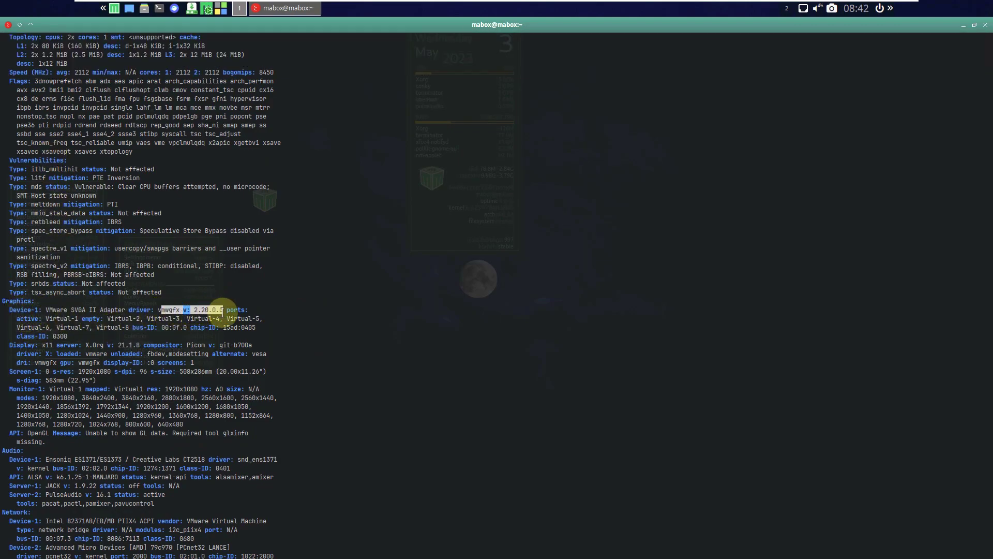
{"action": "left_click", "coordinate": [277, 306]}
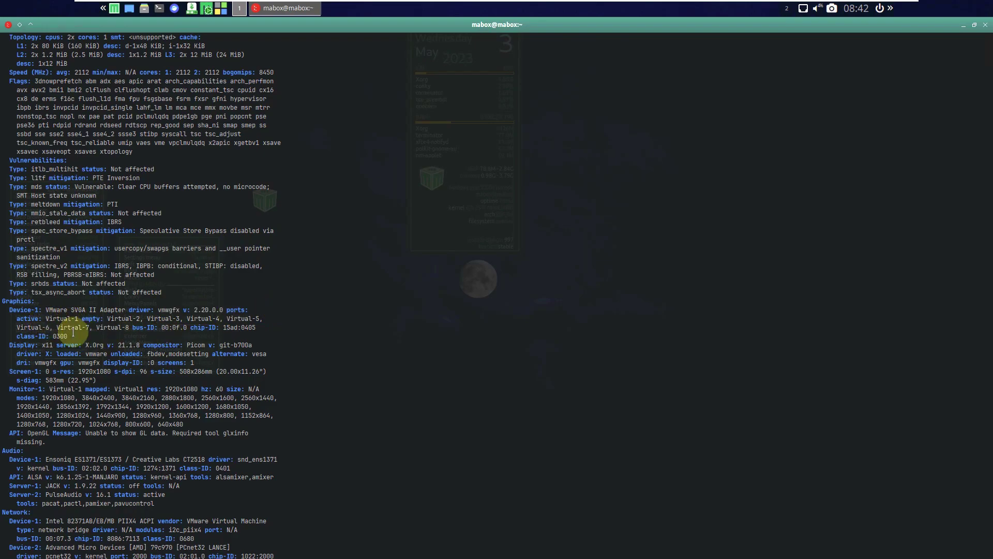
{"action": "triple_click", "coordinate": [57, 323]}
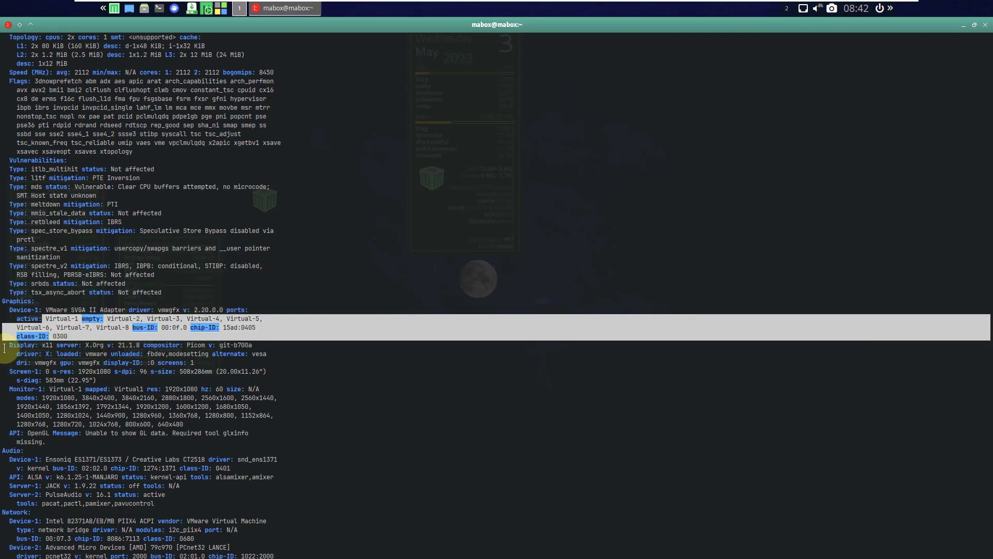
- Highlight the X.Org server version and the Picom compositor entry on the Display line of the Graphics section
{"action": "left_click", "coordinate": [29, 349]}
{"action": "left_click_drag", "start_coordinate": [28, 349], "coordinate": [138, 347]}
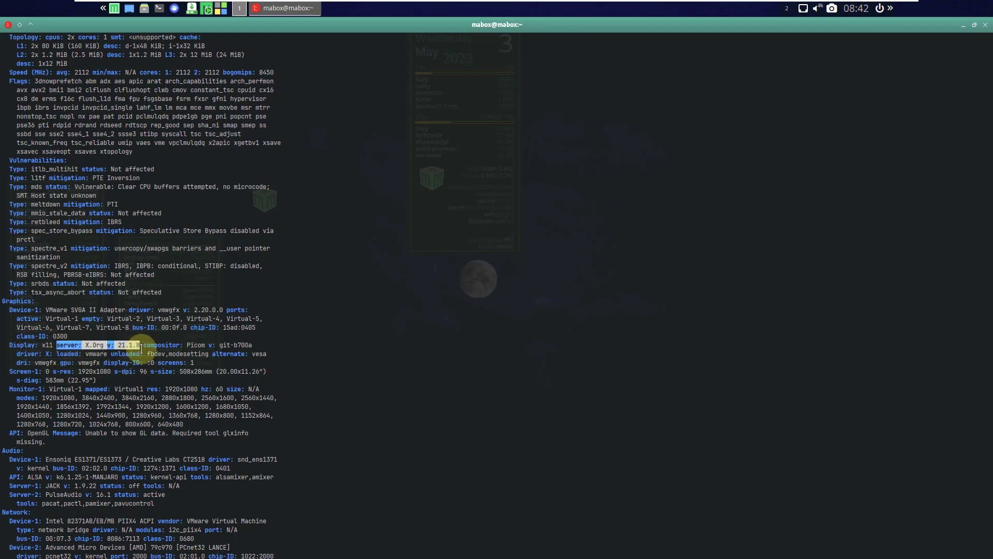
{"action": "left_click", "coordinate": [175, 350]}
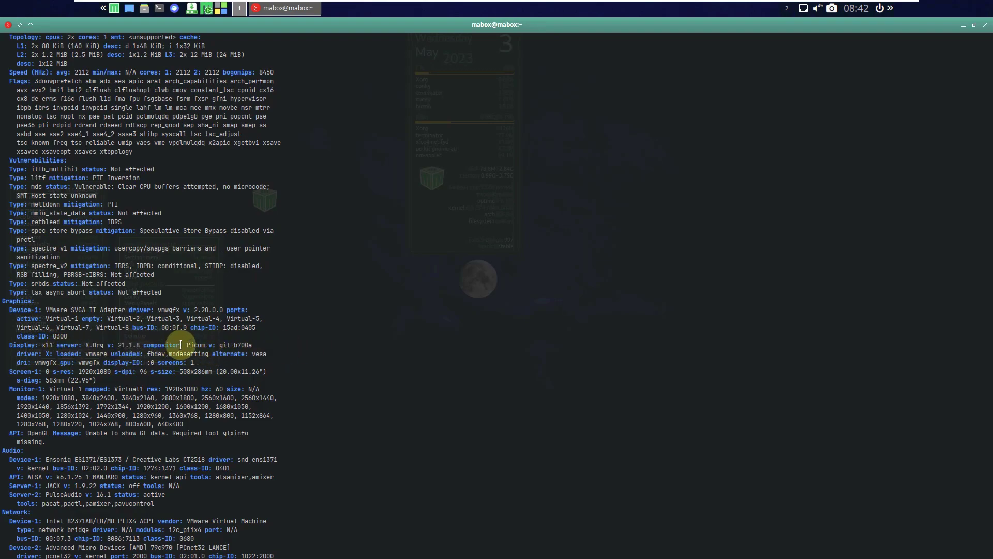
{"action": "left_click_drag", "start_coordinate": [186, 345], "coordinate": [259, 345]}
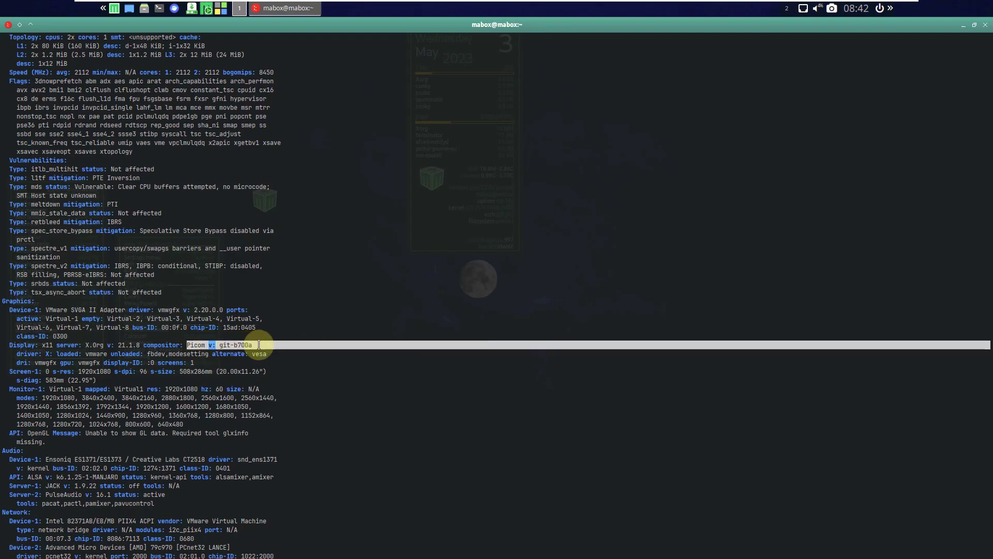
- Highlight the Monitor-1 entry with its resolution modes and the start of the OpenGL API line
{"action": "scroll", "coordinate": [294, 357], "scroll_direction": "down", "scroll_amount": 2}
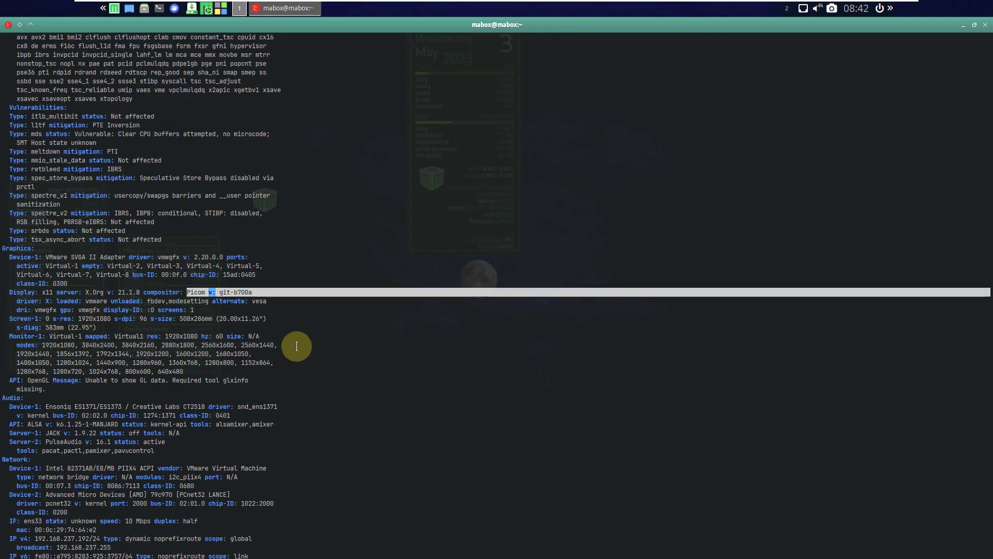
{"action": "left_click", "coordinate": [303, 330]}
{"action": "left_click_drag", "start_coordinate": [9, 336], "coordinate": [195, 374]}
{"action": "scroll", "coordinate": [320, 344], "scroll_direction": "down", "scroll_amount": 2}
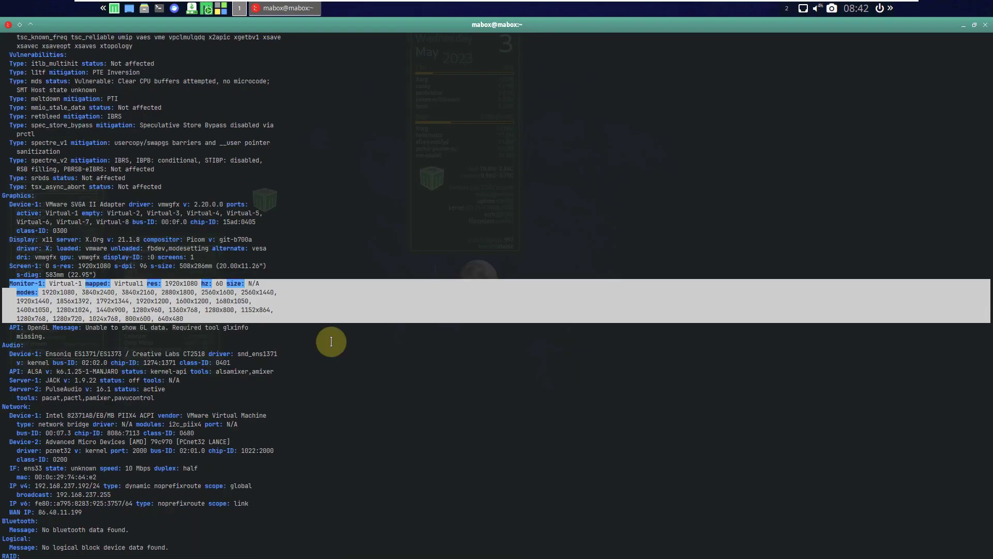
{"action": "left_click", "coordinate": [61, 336]}
{"action": "left_click_drag", "start_coordinate": [7, 327], "coordinate": [64, 327]}
- Highlight the JACK, ALSA and PulseAudio version entries in the Audio section of the inxi output
{"action": "scroll", "coordinate": [314, 322], "scroll_direction": "down", "scroll_amount": 2}
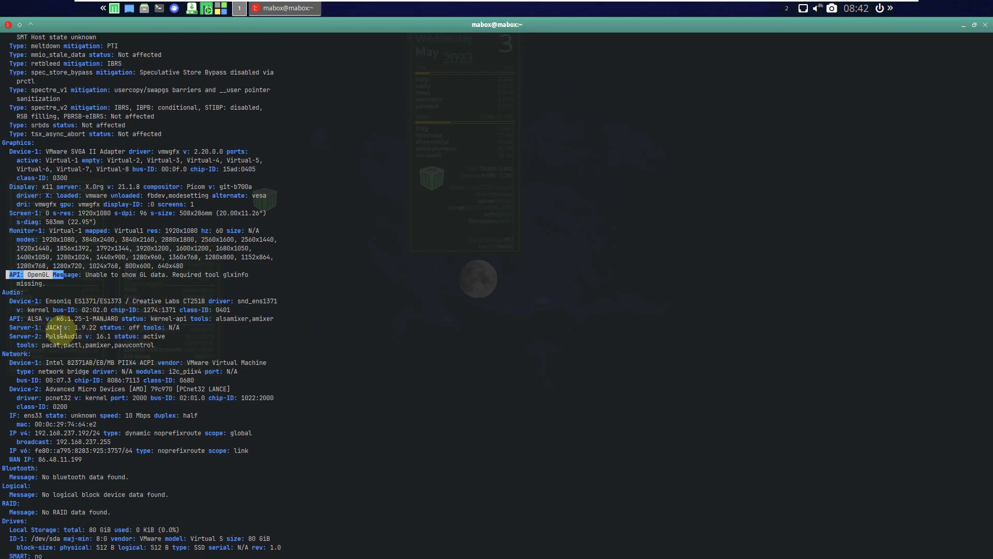
{"action": "left_click_drag", "start_coordinate": [42, 326], "coordinate": [96, 326]}
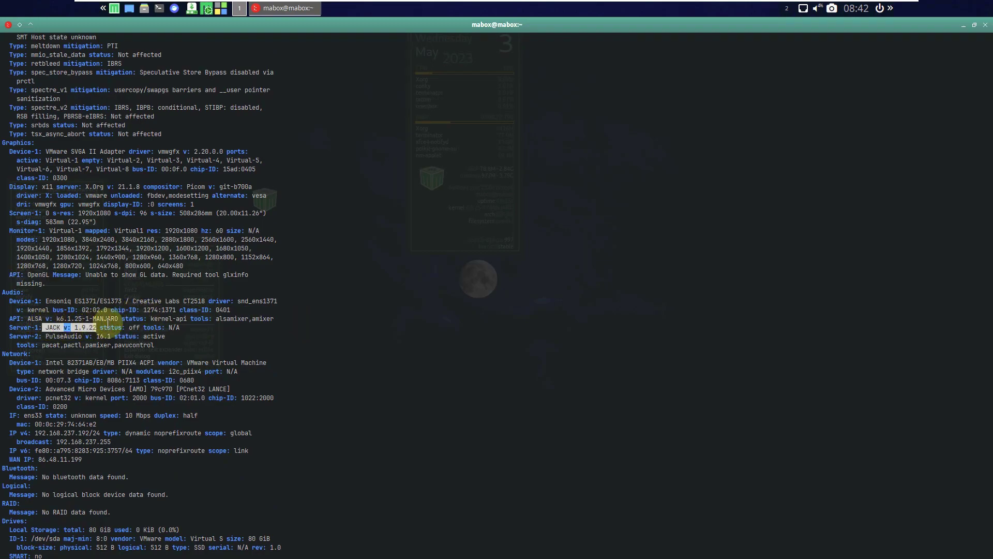
{"action": "left_click", "coordinate": [195, 343]}
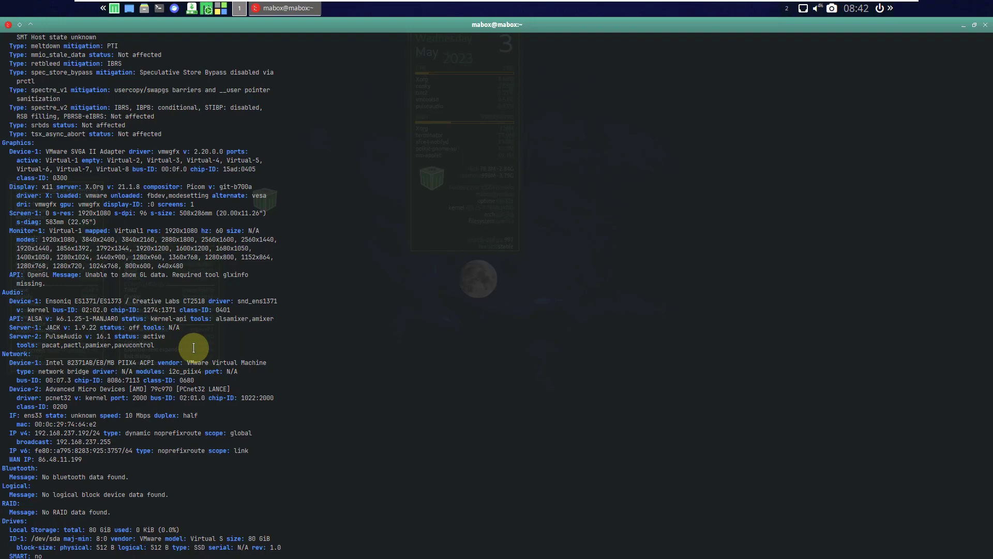
{"action": "left_click_drag", "start_coordinate": [37, 318], "coordinate": [123, 318]}
{"action": "left_click_drag", "start_coordinate": [46, 336], "coordinate": [111, 336]}
- Highlight the processes, uptime, wakeups and init entries in the Info section at the end of the inxi output
{"action": "scroll", "coordinate": [215, 343], "scroll_direction": "down", "scroll_amount": 14}
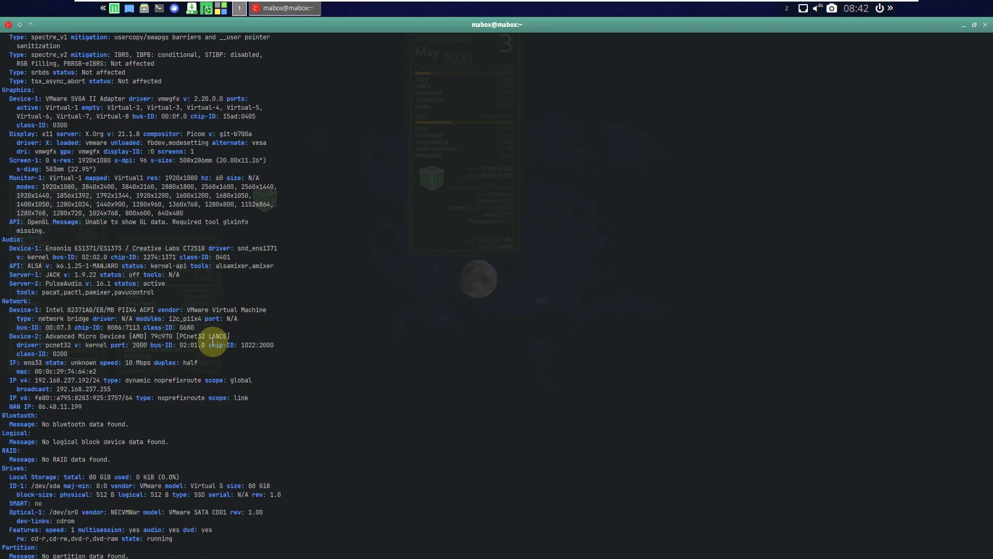
{"action": "scroll", "coordinate": [213, 341], "scroll_direction": "down", "scroll_amount": 5}
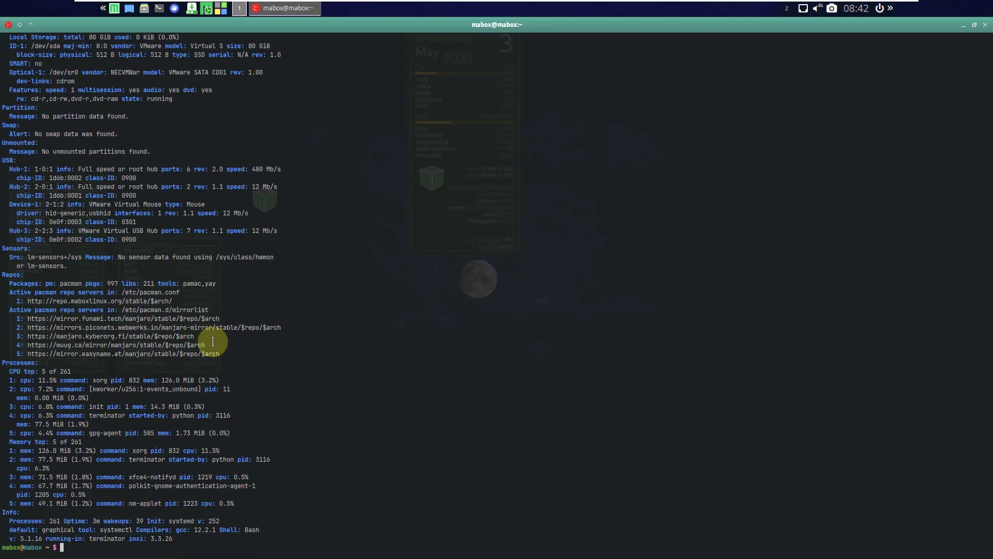
{"action": "left_click_drag", "start_coordinate": [7, 521], "coordinate": [215, 521]}
{"action": "left_click", "coordinate": [271, 519]}
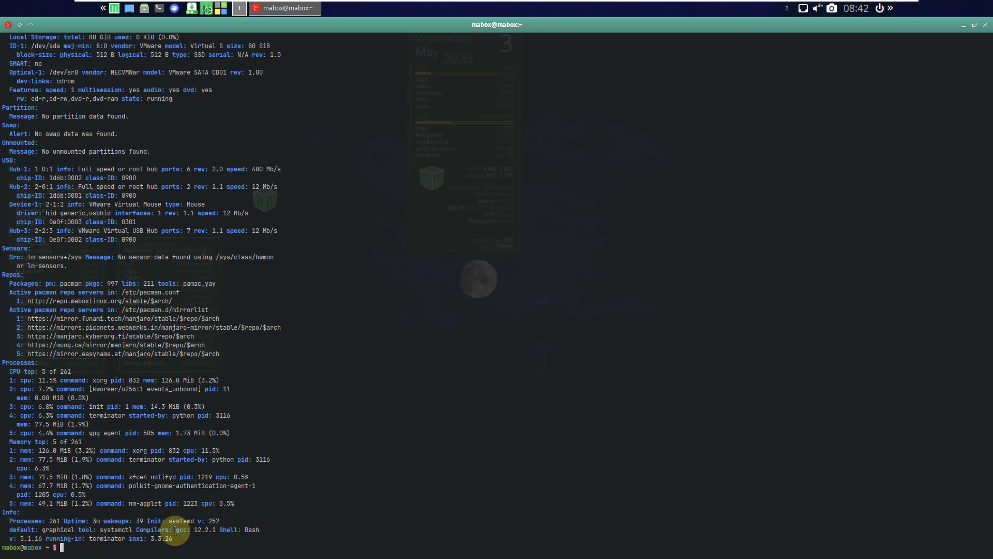
- Highlight the gcc compiler version, the shell version and the terminal entry in the Info section
{"action": "left_click_drag", "start_coordinate": [137, 530], "coordinate": [226, 532]}
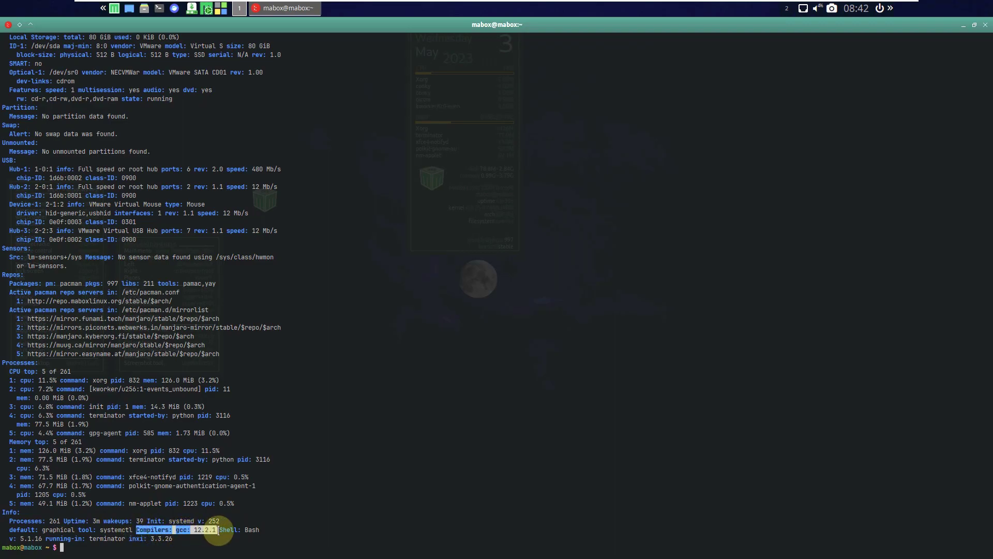
{"action": "left_click", "coordinate": [310, 492]}
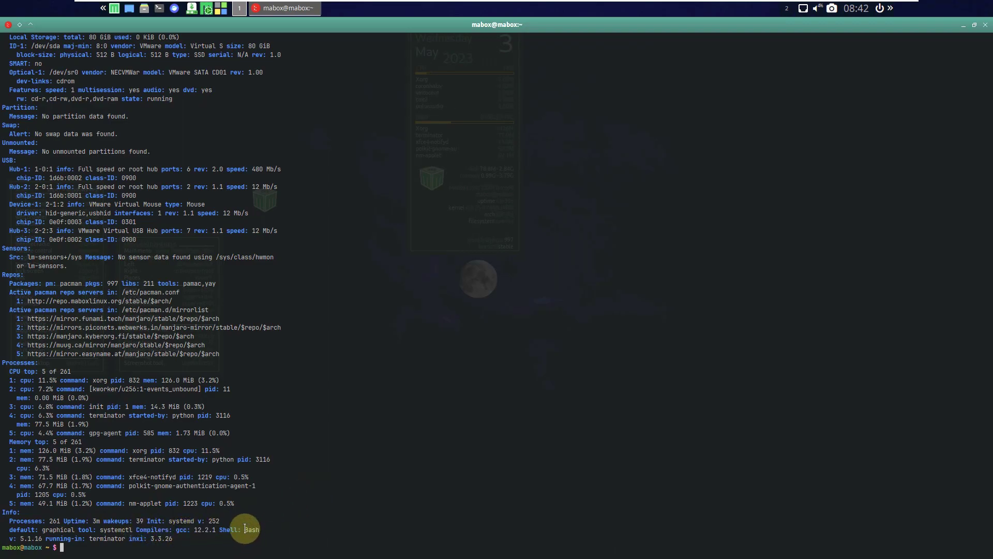
{"action": "left_click_drag", "start_coordinate": [20, 538], "coordinate": [132, 539]}
{"action": "left_click", "coordinate": [87, 539]}
{"action": "left_click", "coordinate": [187, 541]}
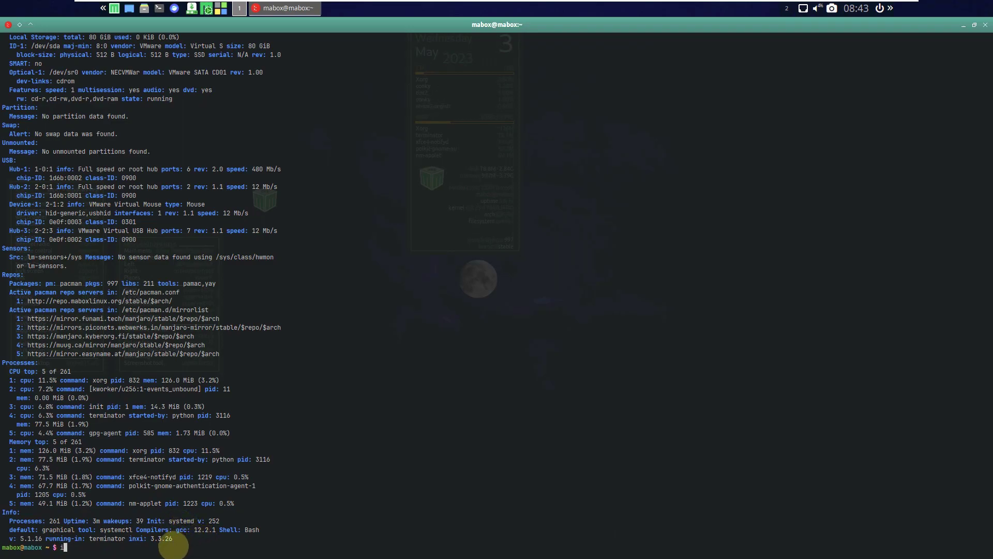
- Run inxi, inxi -b and inxi -G to print the short, basic and graphics-only system summaries
{"action": "key", "text": "Return"}
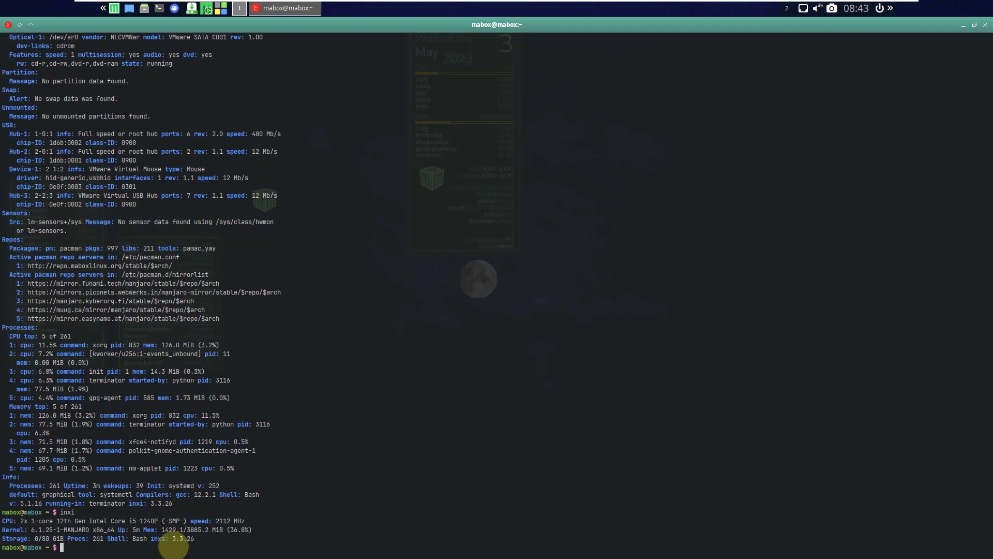
{"action": "type", "text": "inxi -b"}
{"action": "key", "text": "Return"}
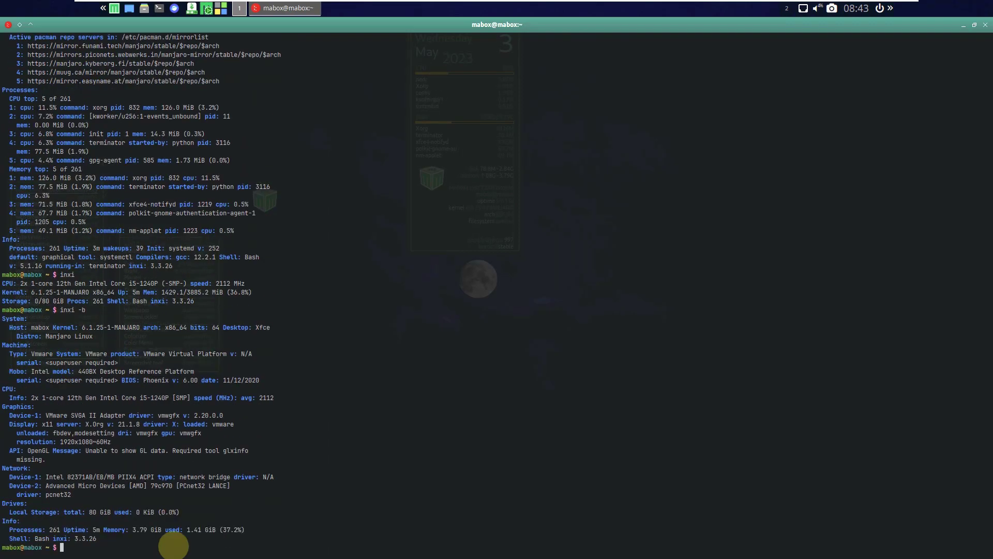
{"action": "type", "text": "inxi -G"}
{"action": "key", "text": "Return"}
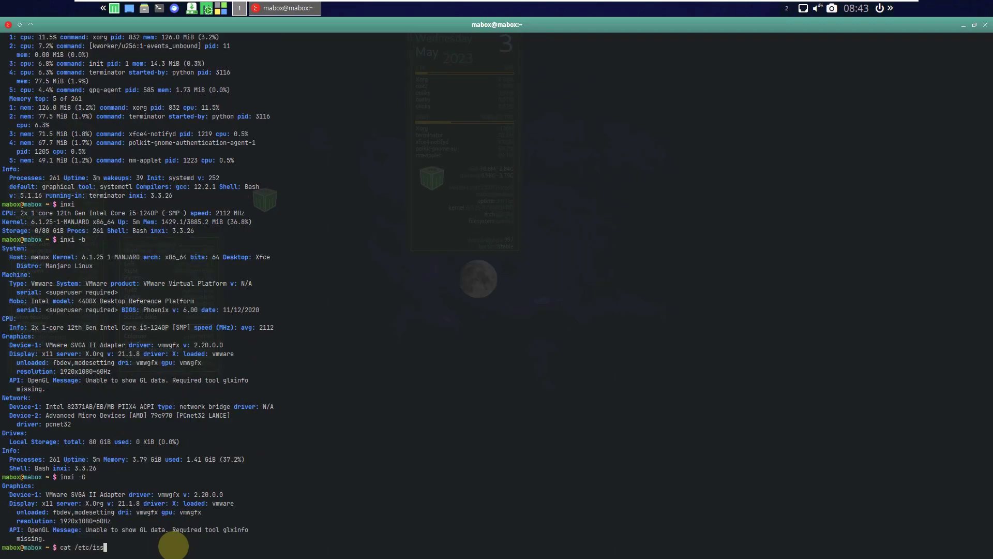
- Print /etc/issue with cat, try to start htop, and close the terminal
{"action": "type", "text": "cat /etc/issue"}
{"action": "key", "text": "Return"}
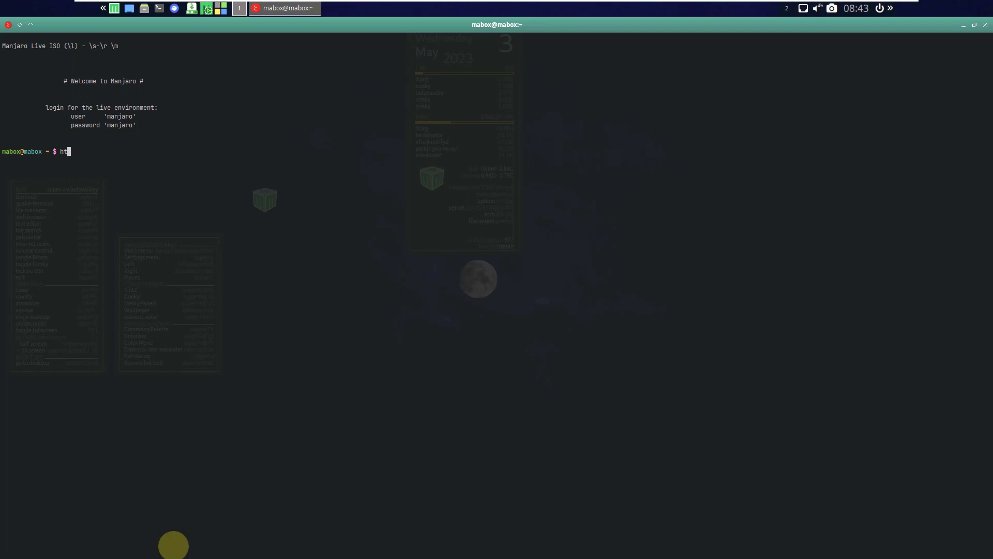
{"action": "key", "text": "Return"}
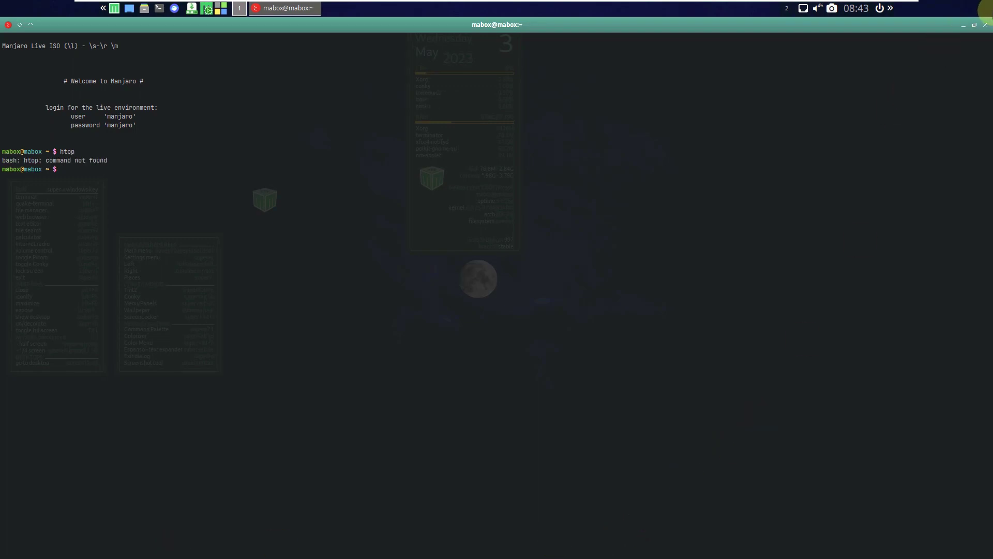
{"action": "left_click", "coordinate": [985, 25]}
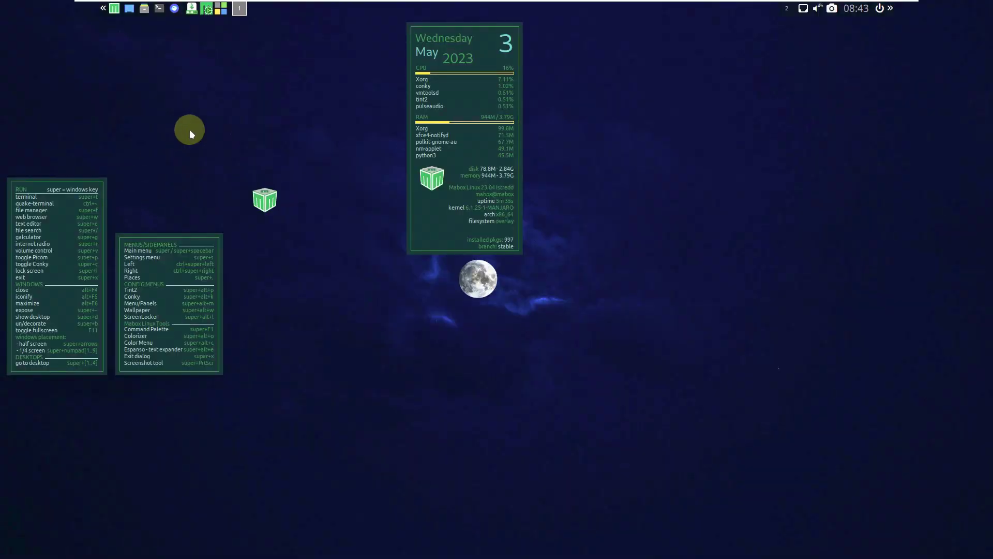
- Launch the btop++ system monitor from the System applications and maximize its window
{"action": "right_click", "coordinate": [189, 130]}
{"action": "mouse_move", "coordinate": [244, 322]}
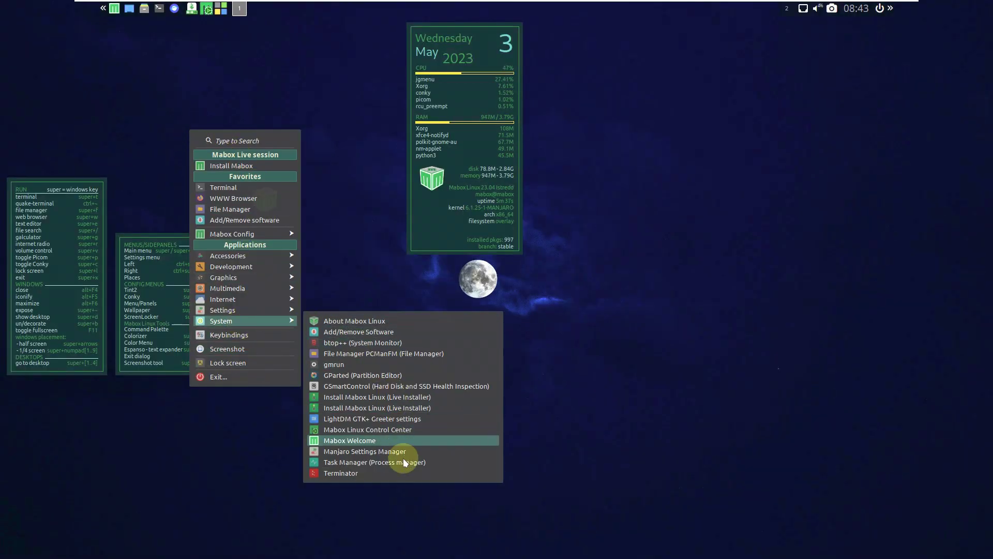
{"action": "left_click", "coordinate": [367, 334]}
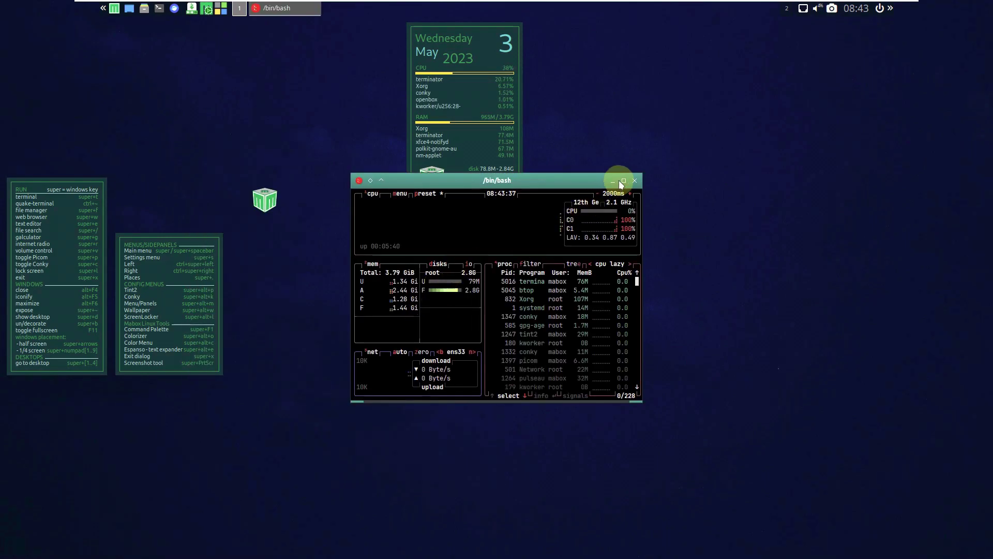
{"action": "left_click", "coordinate": [625, 181]}
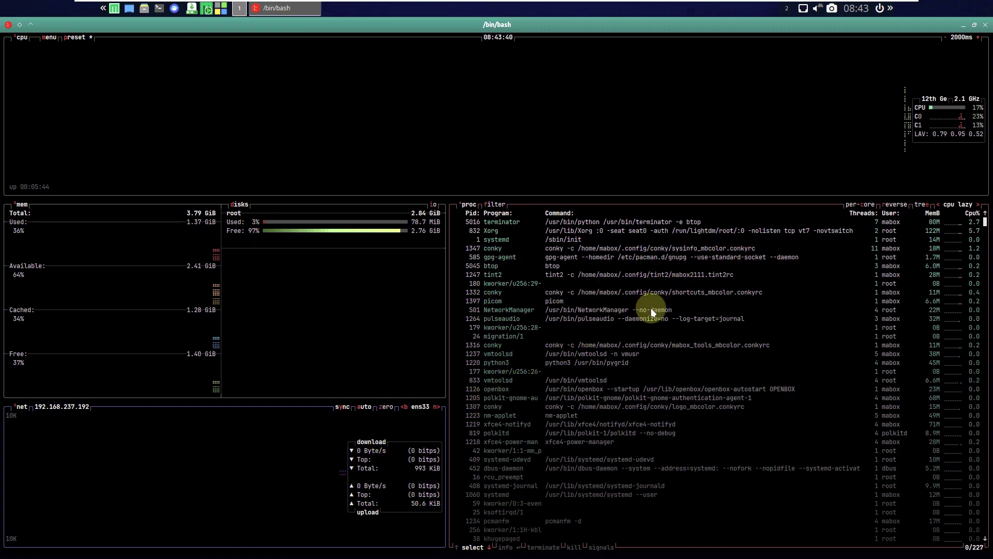
- Examine the running processes and the CPU load in btop++, and close the monitor
{"action": "scroll", "coordinate": [621, 290], "scroll_direction": "down", "scroll_amount": 4}
{"action": "scroll", "coordinate": [567, 434], "scroll_direction": "down", "scroll_amount": 16}
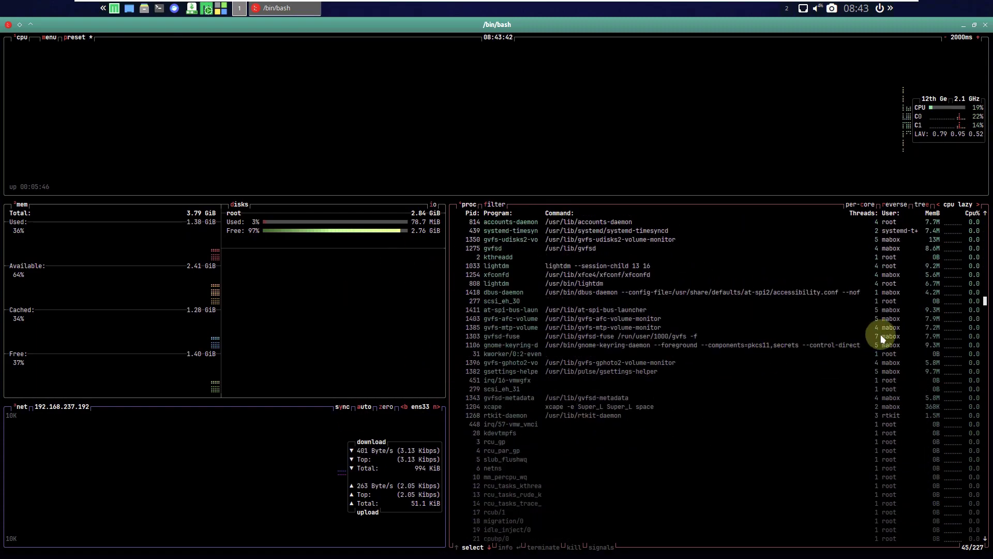
{"action": "scroll", "coordinate": [915, 321], "scroll_direction": "down", "scroll_amount": 5}
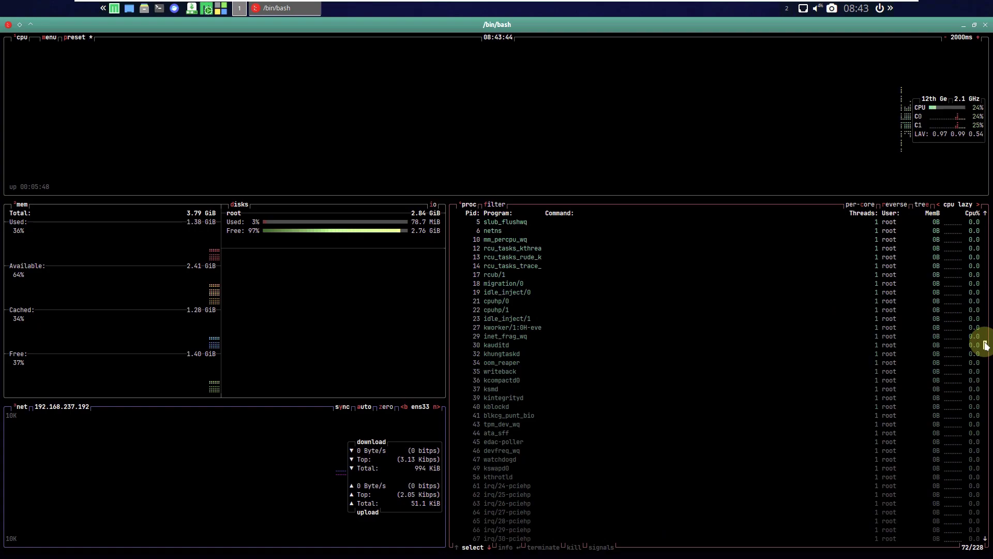
{"action": "scroll", "coordinate": [923, 411], "scroll_direction": "down", "scroll_amount": 20}
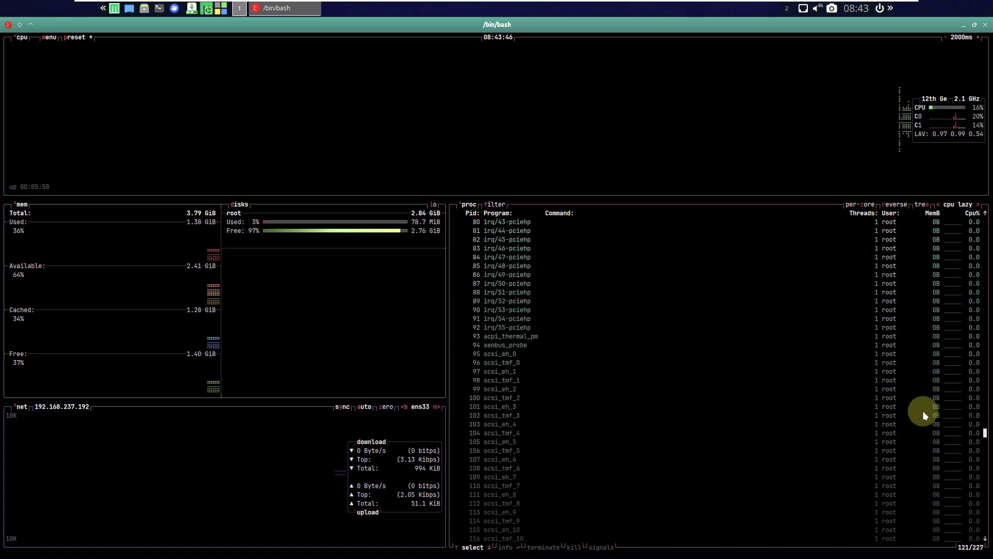
{"action": "scroll", "coordinate": [923, 411], "scroll_direction": "down", "scroll_amount": 7}
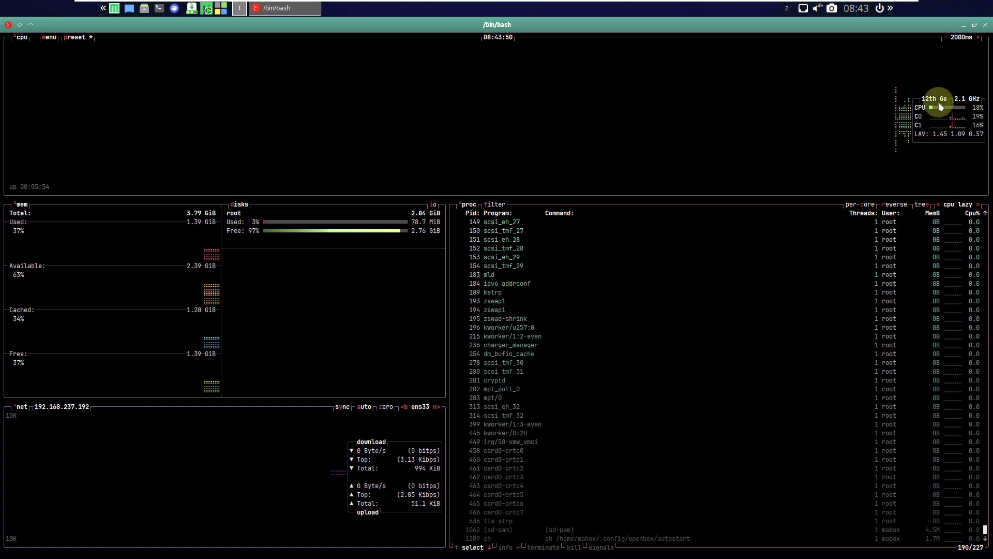
{"action": "left_click", "coordinate": [985, 24]}
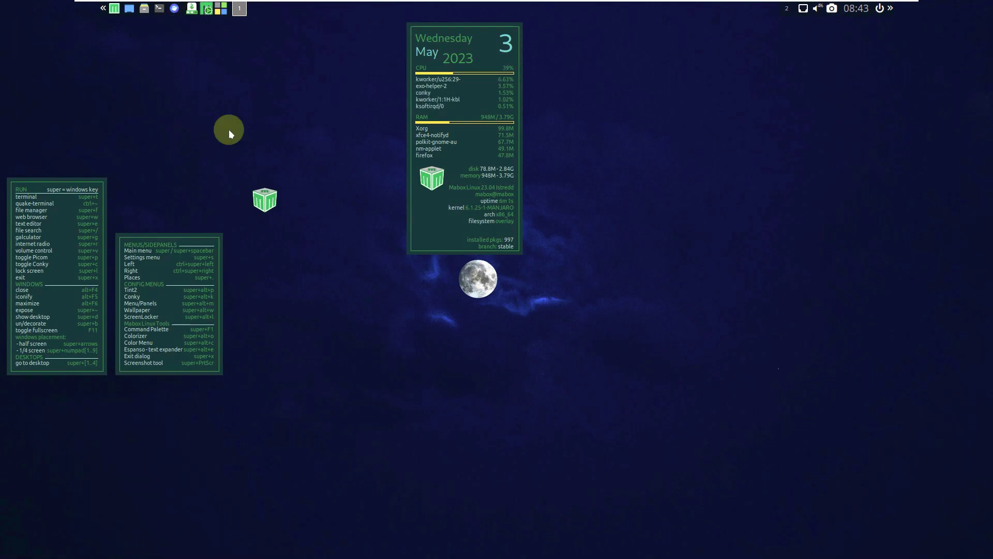
- Launch the Firefox web browser and look over the Internet applications category while it loads
{"action": "left_click", "coordinate": [174, 8]}
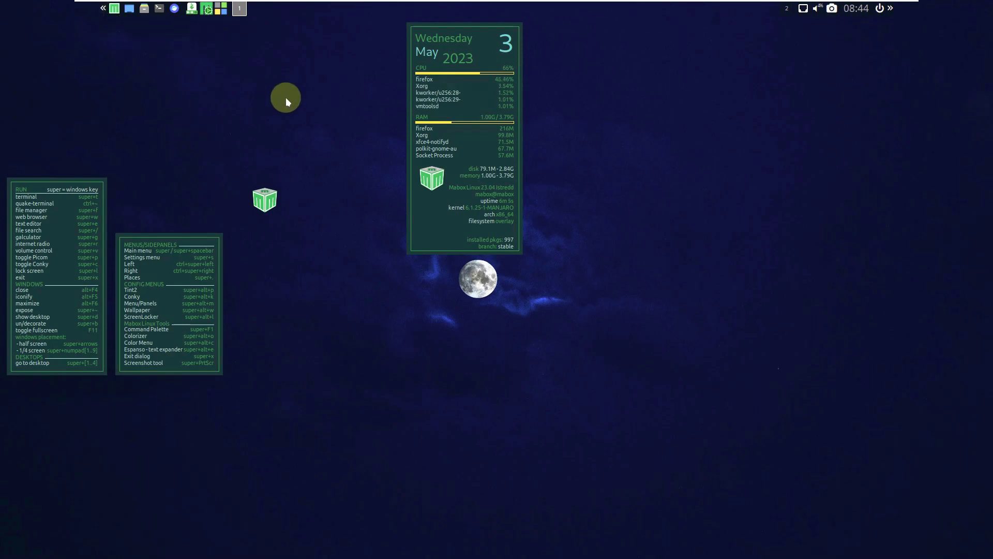
{"action": "right_click", "coordinate": [300, 175]}
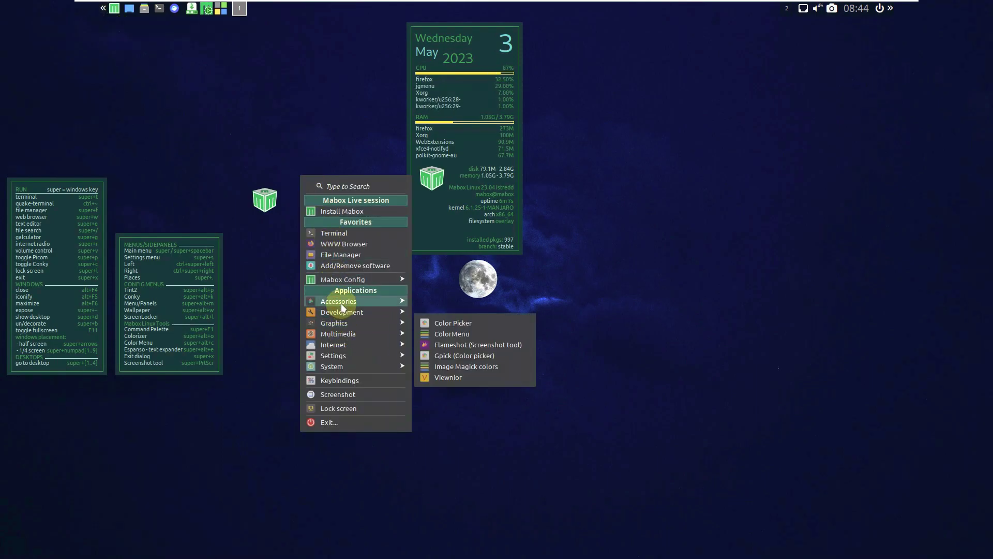
{"action": "mouse_move", "coordinate": [348, 344]}
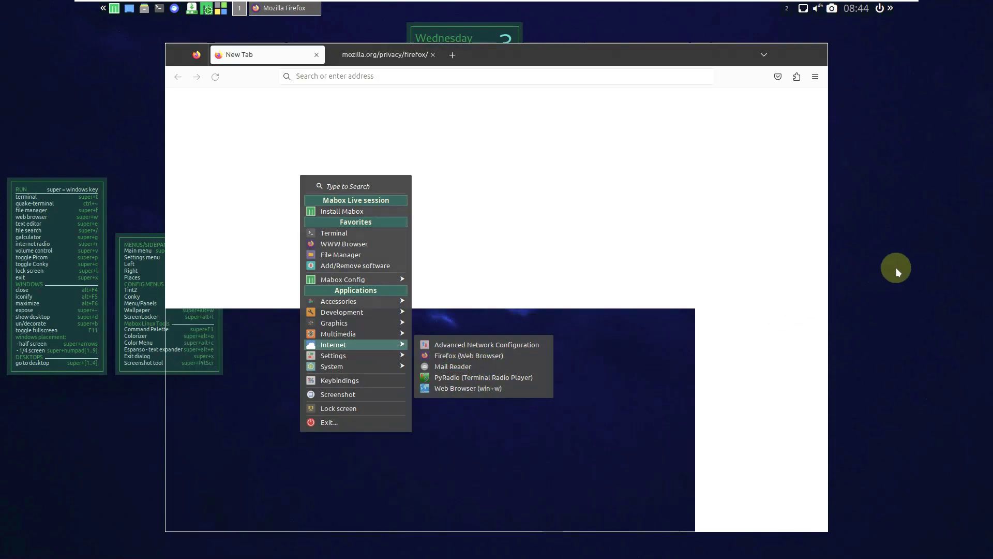
{"action": "left_click", "coordinate": [896, 268]}
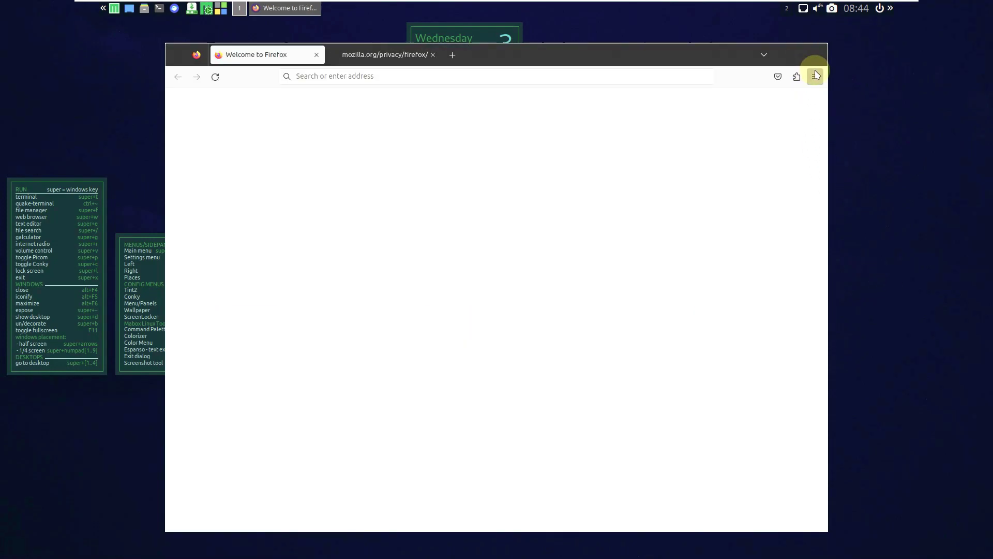
- Check the Firefox version in its About window, highlight the version number and close the window
{"action": "left_click", "coordinate": [815, 76]}
{"action": "left_click", "coordinate": [707, 360]}
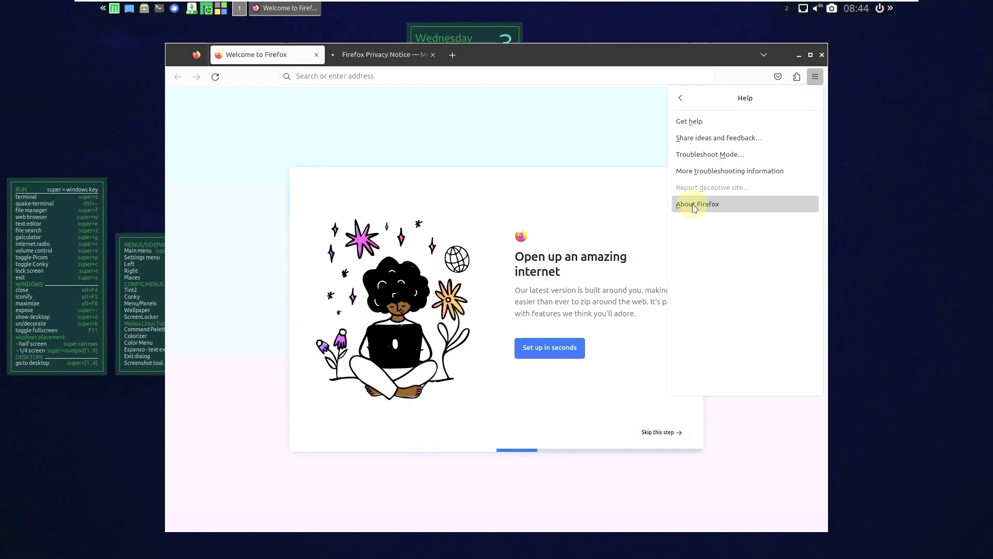
{"action": "left_click", "coordinate": [696, 205]}
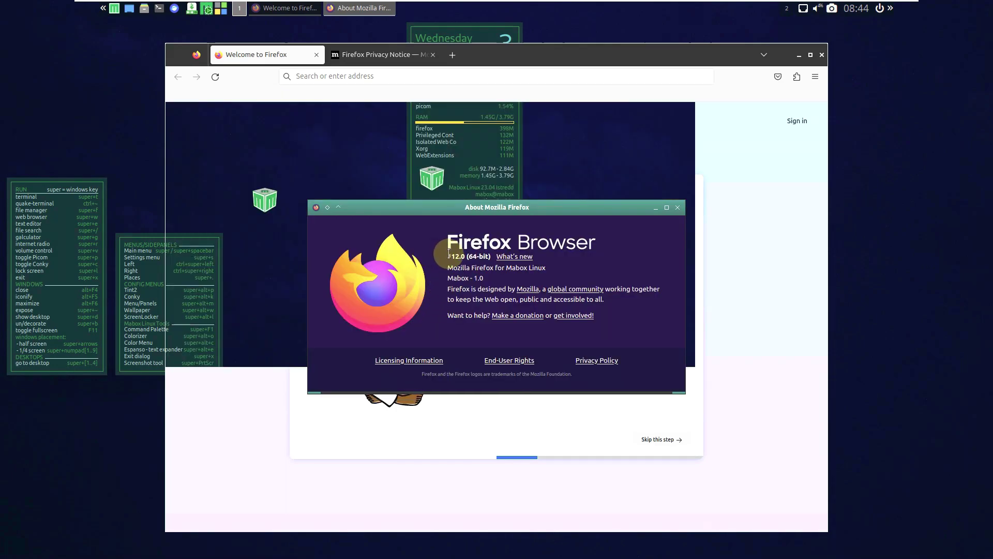
{"action": "left_click_drag", "start_coordinate": [442, 256], "coordinate": [489, 257]}
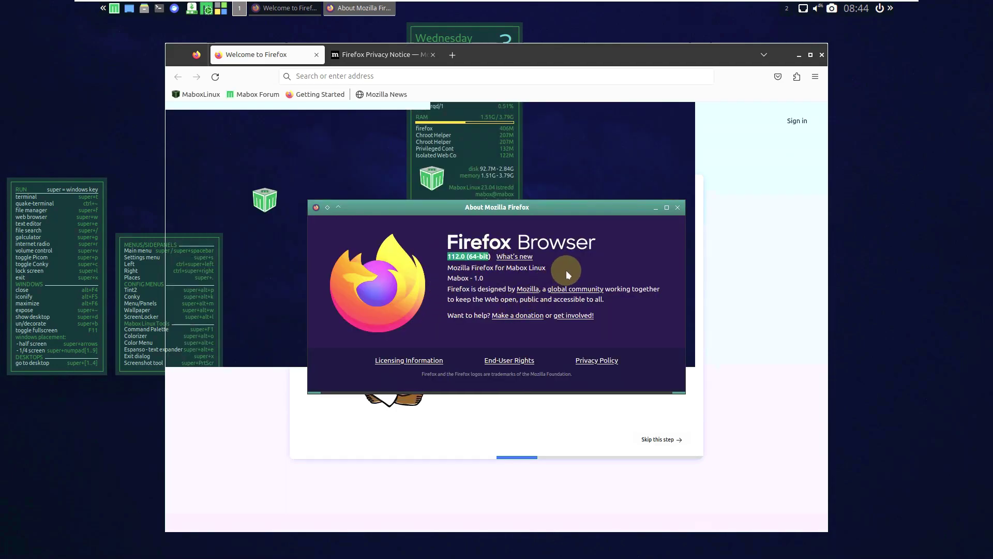
{"action": "left_click", "coordinate": [676, 209]}
- Close the Firefox Privacy Notice page, open the bookmarked MaboxLinux website and examine its home page, including the features and latest news
{"action": "left_click", "coordinate": [434, 55]}
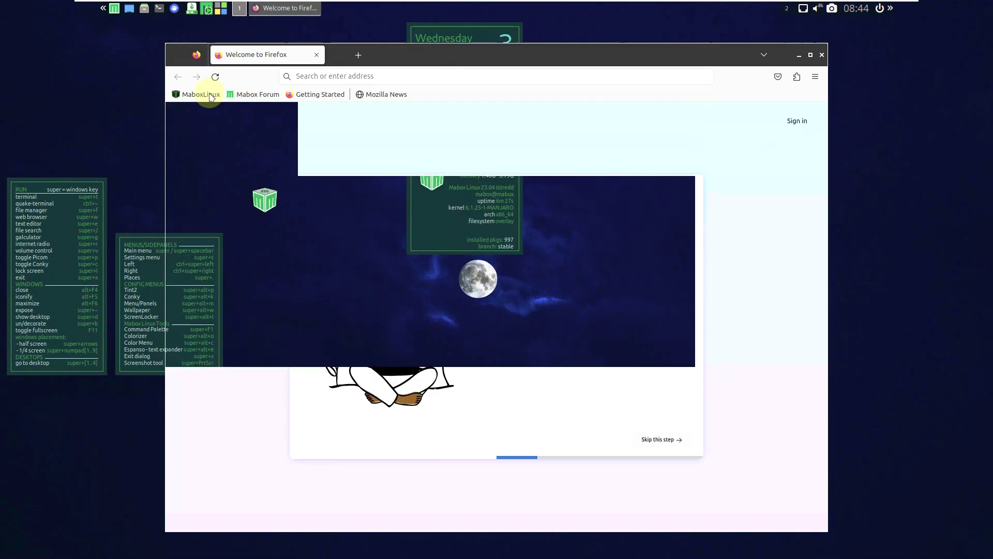
{"action": "left_click", "coordinate": [192, 94]}
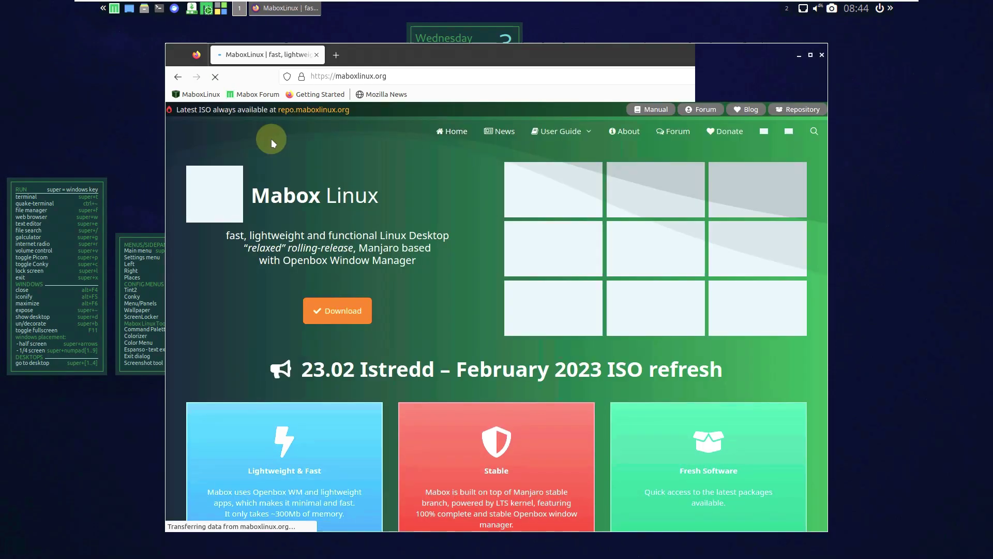
{"action": "scroll", "coordinate": [300, 217], "scroll_direction": "down", "scroll_amount": 6}
{"action": "scroll", "coordinate": [314, 234], "scroll_direction": "up", "scroll_amount": 6}
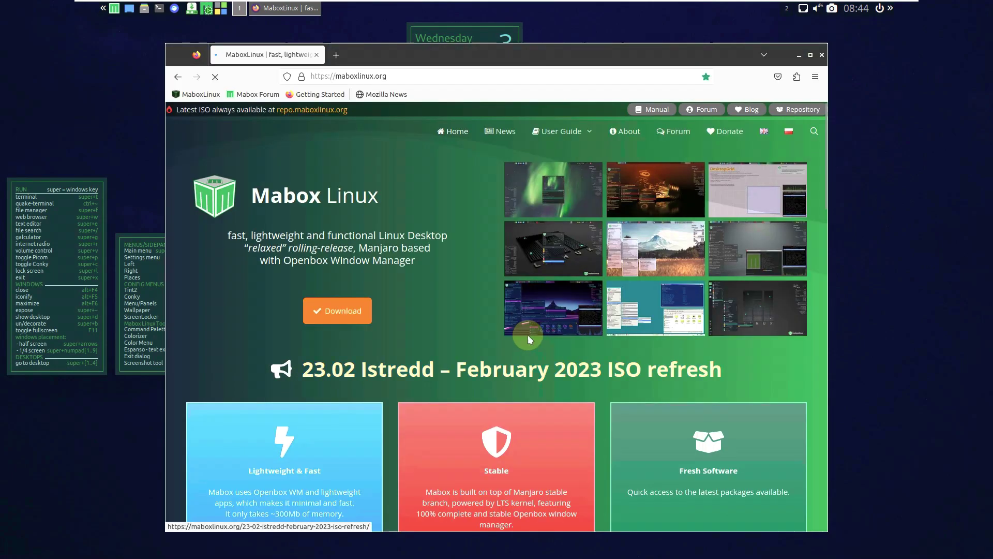
{"action": "scroll", "coordinate": [460, 348], "scroll_direction": "down", "scroll_amount": 8}
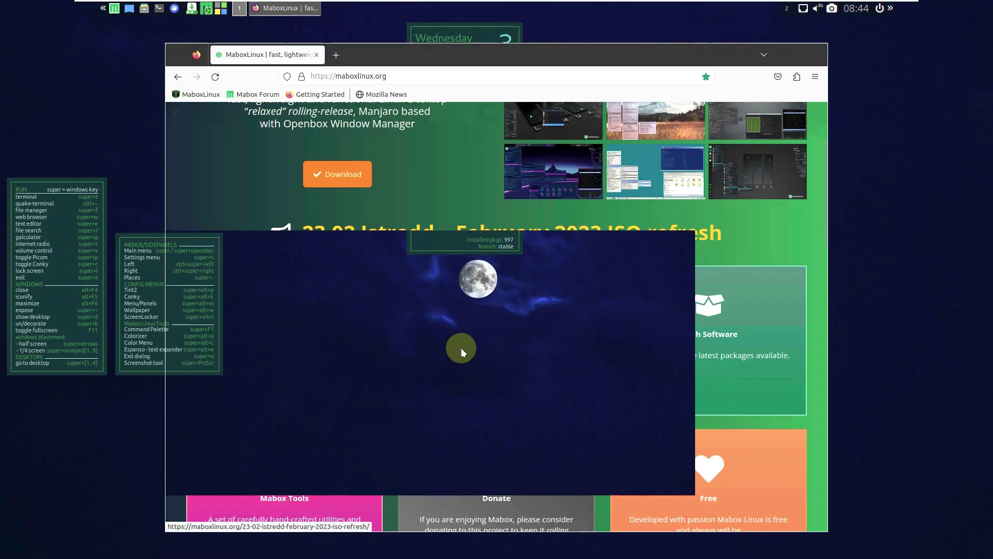
{"action": "left_click", "coordinate": [767, 502]}
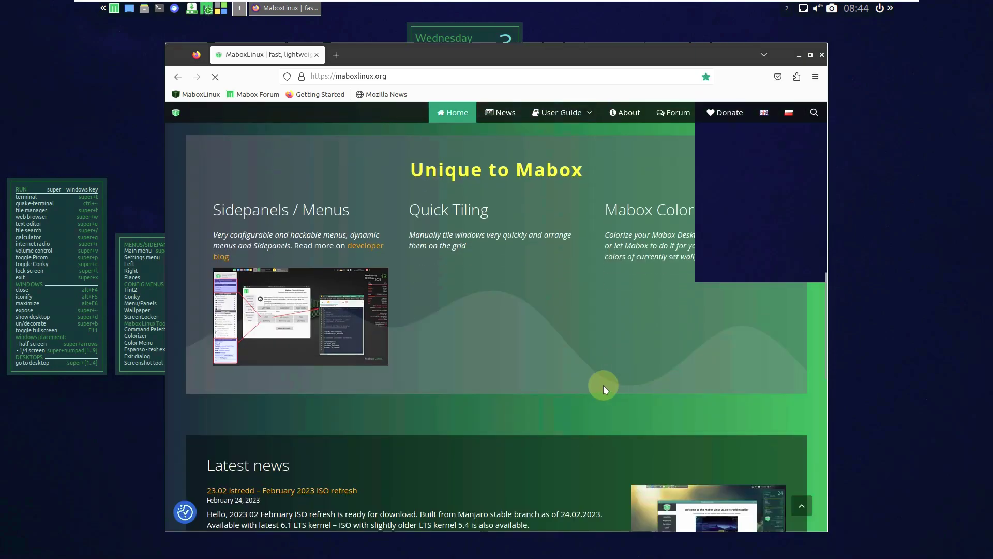
{"action": "scroll", "coordinate": [600, 385], "scroll_direction": "down", "scroll_amount": 5}
{"action": "scroll", "coordinate": [336, 301], "scroll_direction": "up", "scroll_amount": 2}
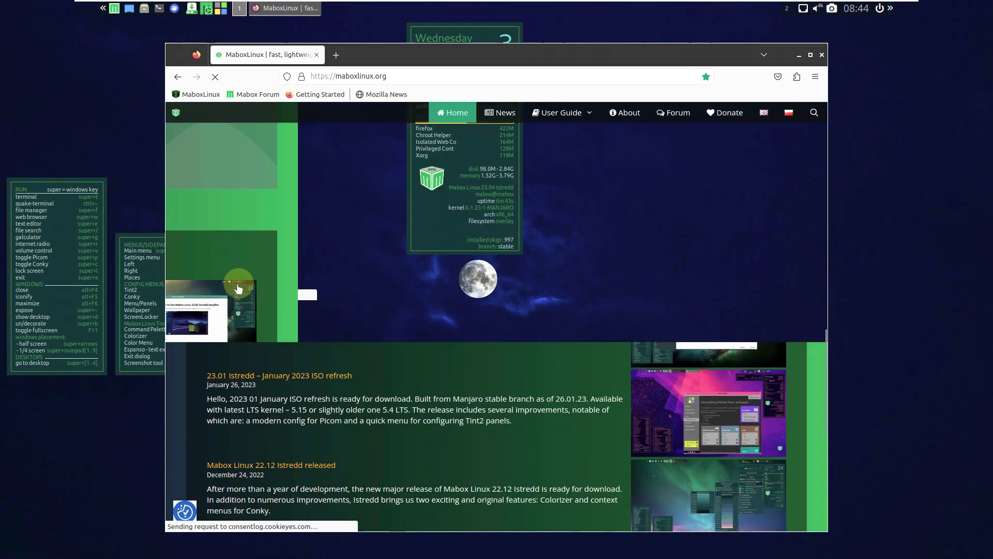
{"action": "scroll", "coordinate": [466, 320], "scroll_direction": "up", "scroll_amount": 4}
{"action": "scroll", "coordinate": [466, 321], "scroll_direction": "up", "scroll_amount": 10}
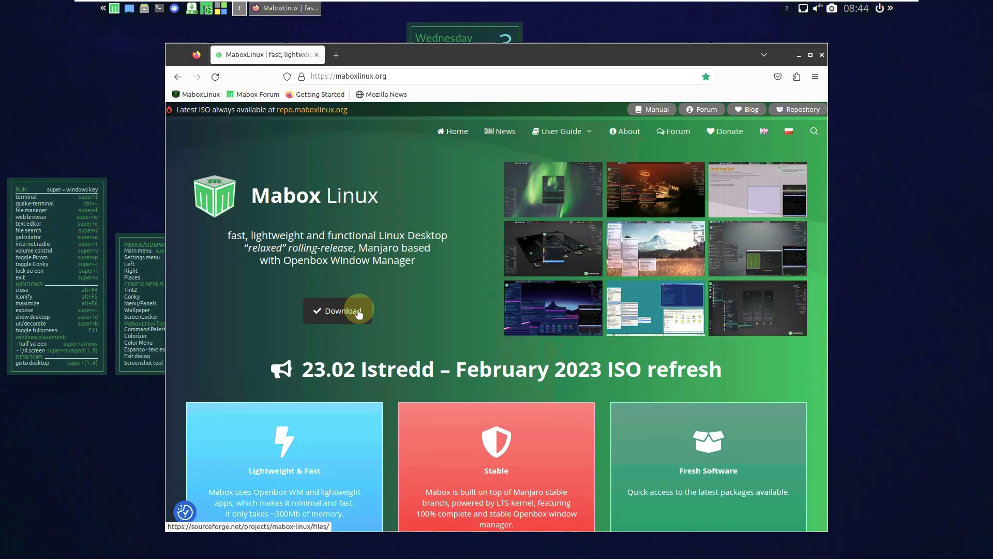
- Open the iso folder of the Mabox Linux repository and start downloading mabox-linux-23.04-Istredd-230428-linux61.iso
{"action": "left_click", "coordinate": [798, 110]}
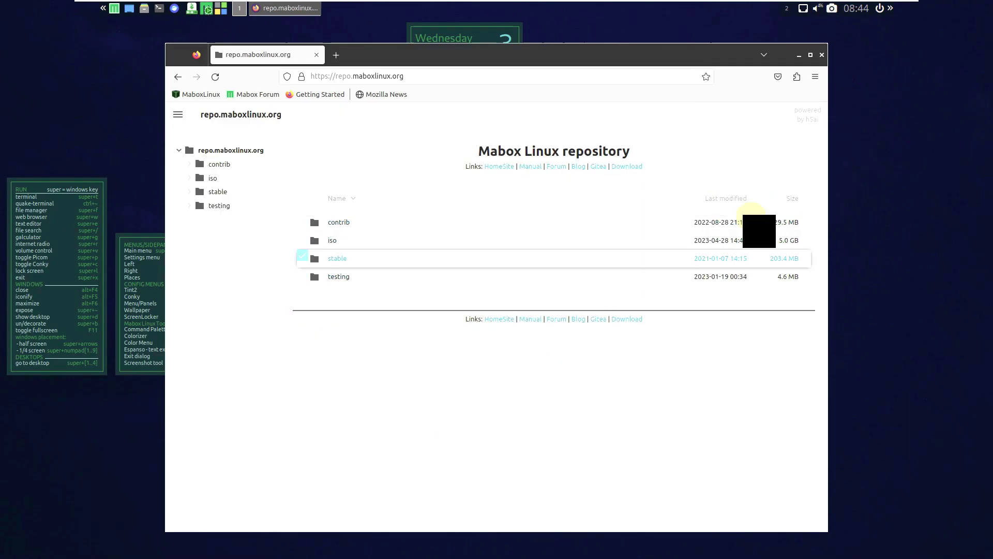
{"action": "left_click", "coordinate": [333, 244]}
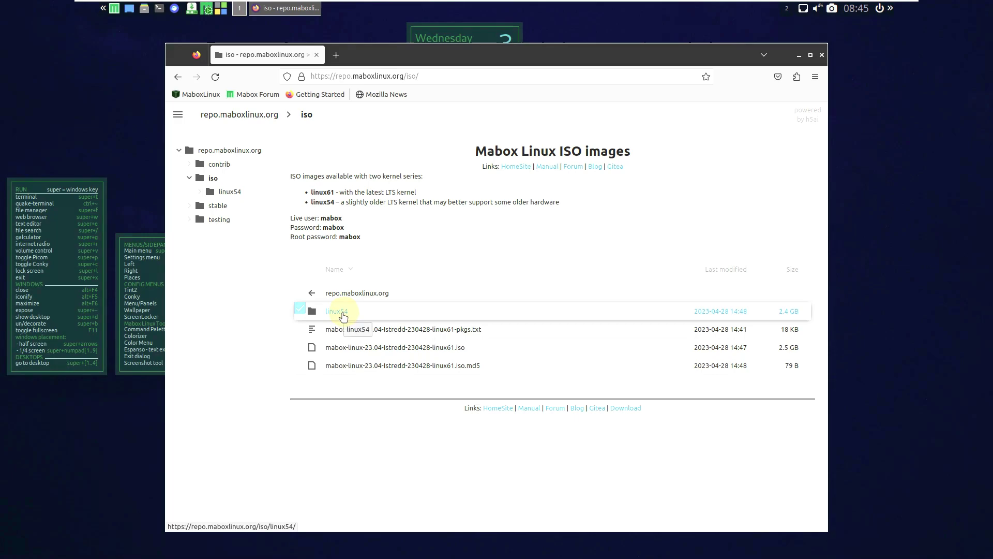
{"action": "left_click", "coordinate": [452, 352]}
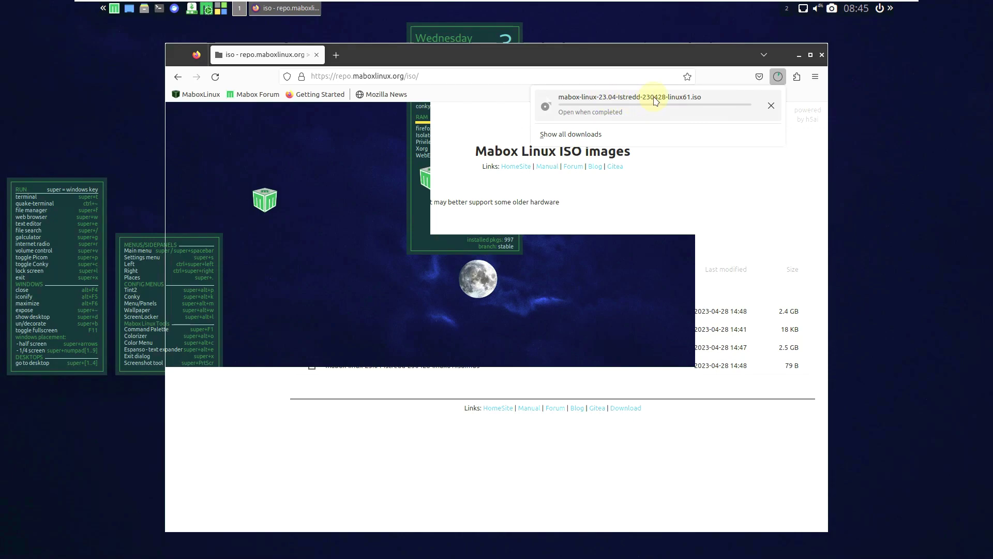
- Cancel the running ISO download and close Firefox
{"action": "left_click", "coordinate": [771, 106]}
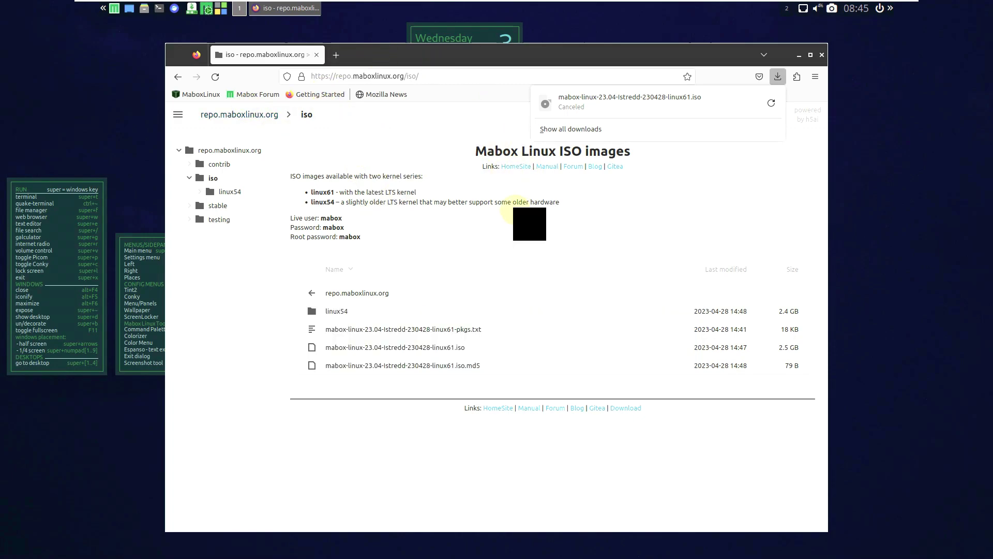
{"action": "left_click", "coordinate": [822, 55]}
{"action": "left_click", "coordinate": [821, 56]}
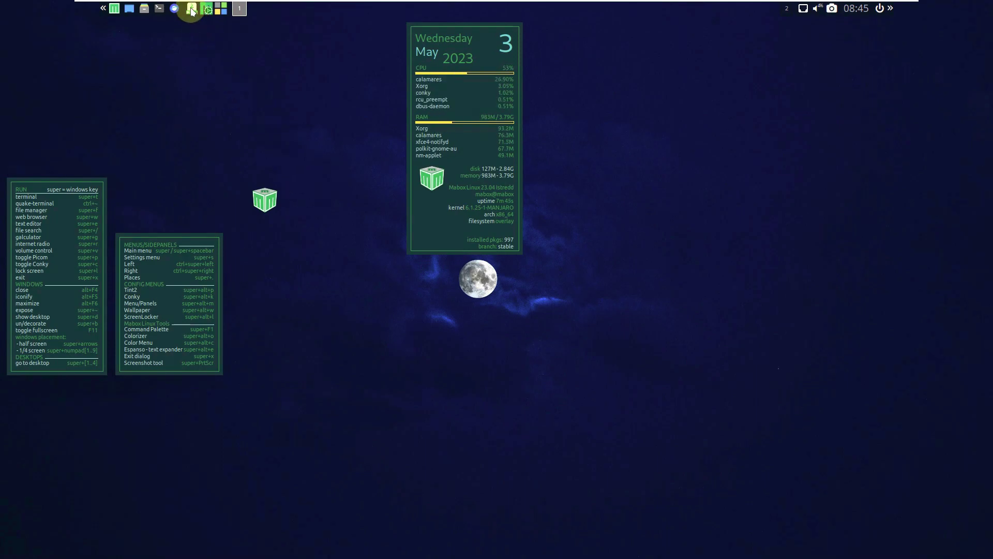
- Launch the Mabox Linux installer and maximize its window
{"action": "key", "text": "super"}
{"action": "left_click", "coordinate": [346, 110]}
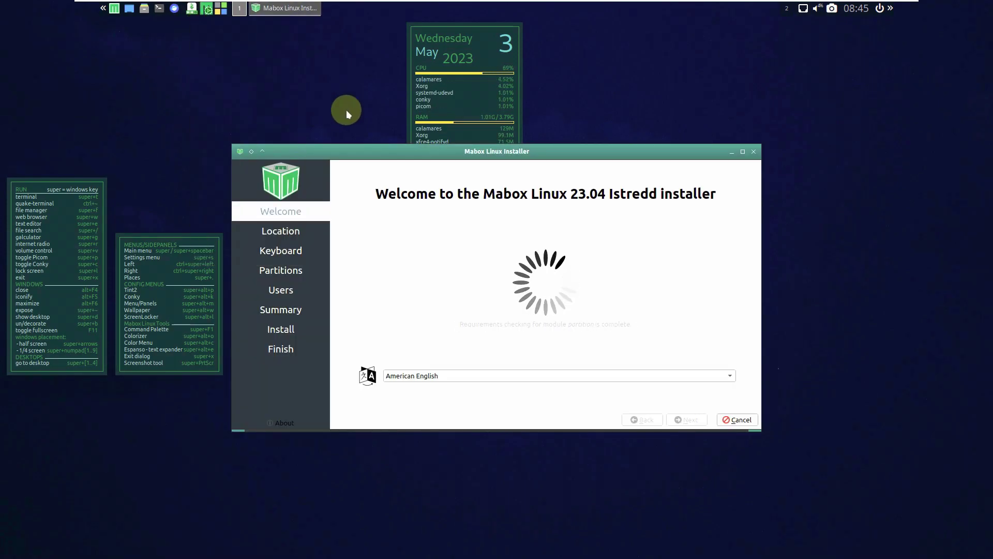
{"action": "left_click", "coordinate": [743, 152]}
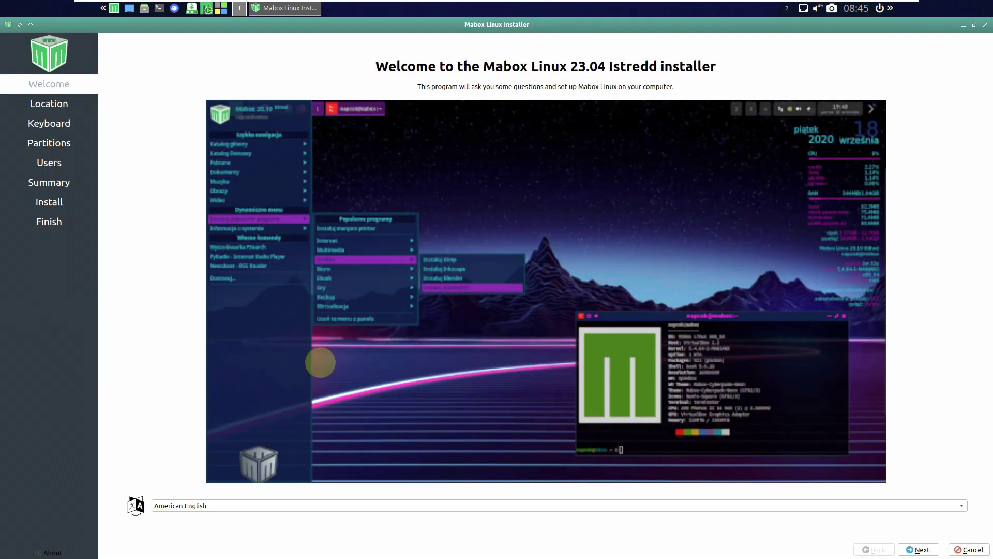
- Check the Calamares version in the installer's About dialog and view the available installation languages, keeping American English
{"action": "left_click", "coordinate": [49, 551]}
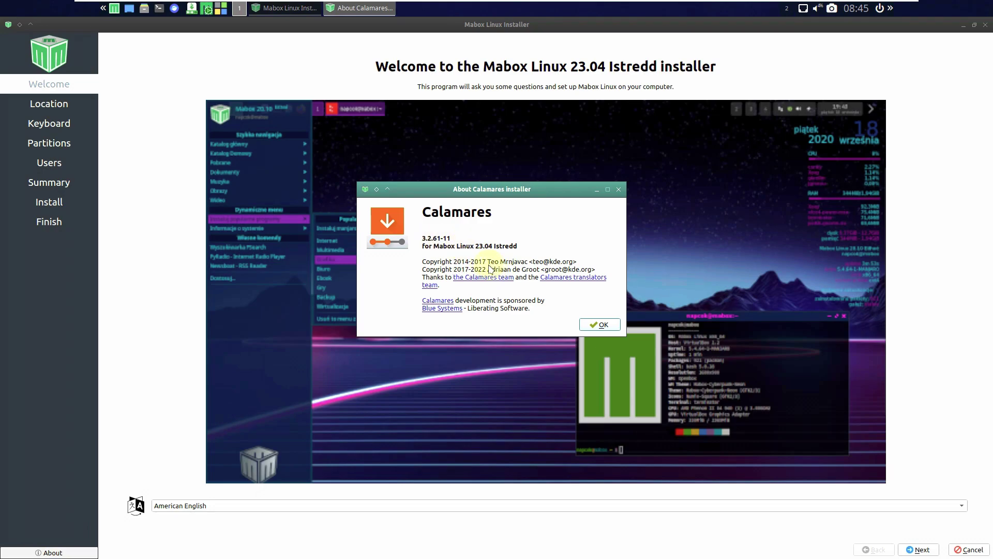
{"action": "left_click", "coordinate": [601, 326]}
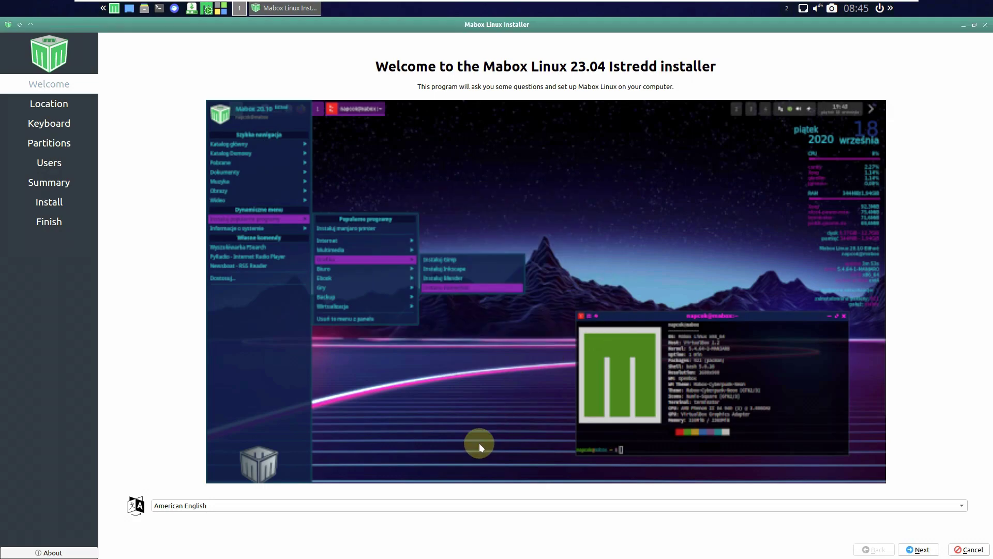
{"action": "left_click", "coordinate": [471, 506]}
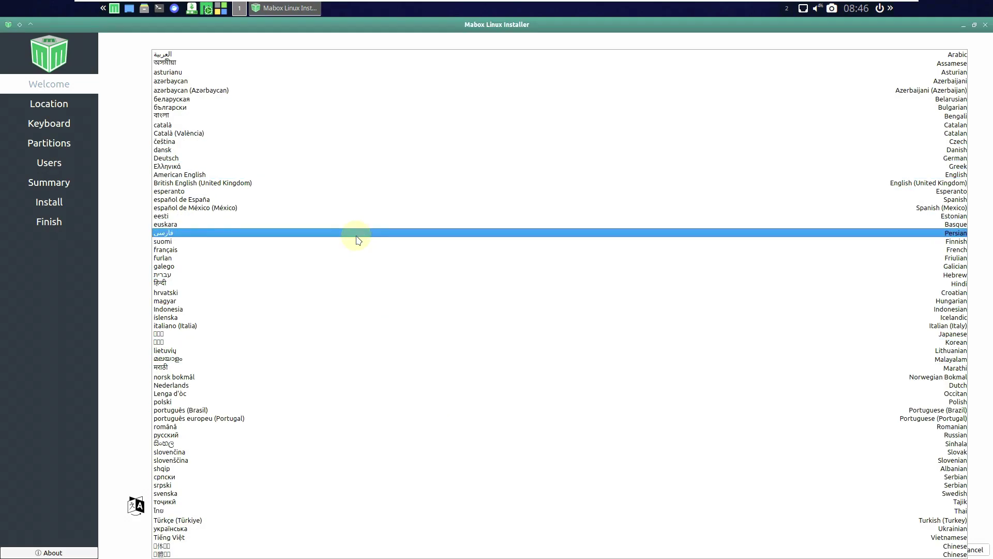
{"action": "left_click", "coordinate": [131, 252]}
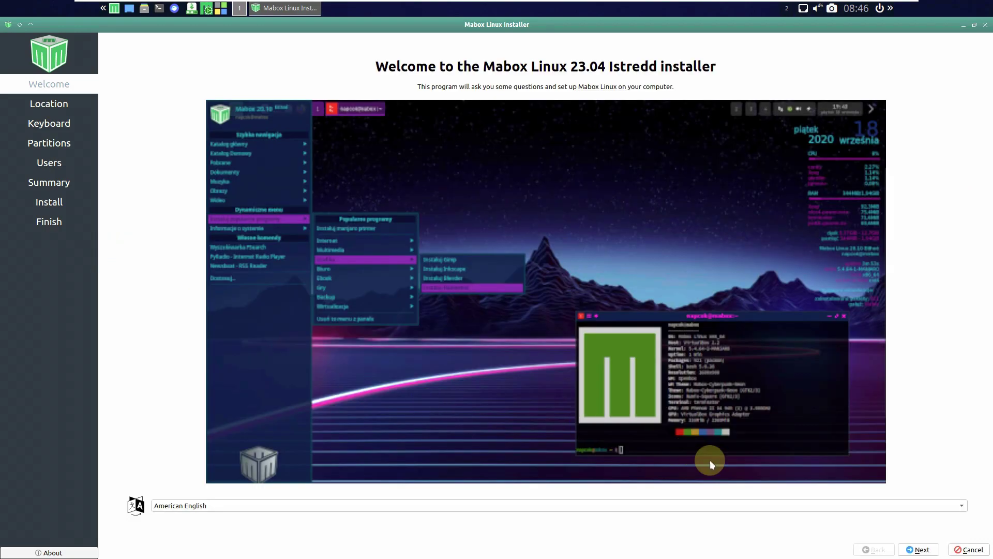
- Continue to the Location page, set the time zone to Los Angeles on the world map, and review the available regions and zones
{"action": "left_click", "coordinate": [920, 551]}
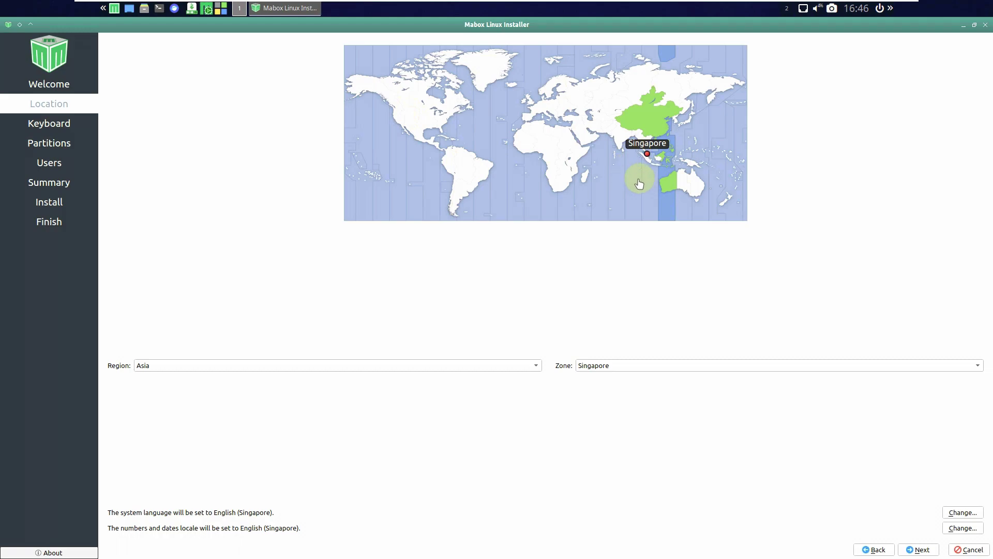
{"action": "left_click", "coordinate": [393, 123]}
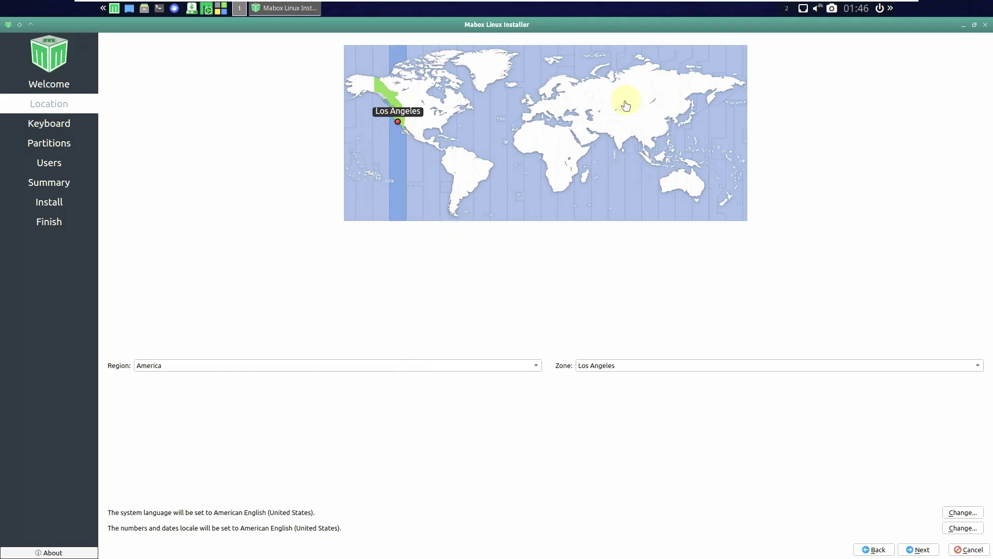
{"action": "left_click", "coordinate": [462, 364]}
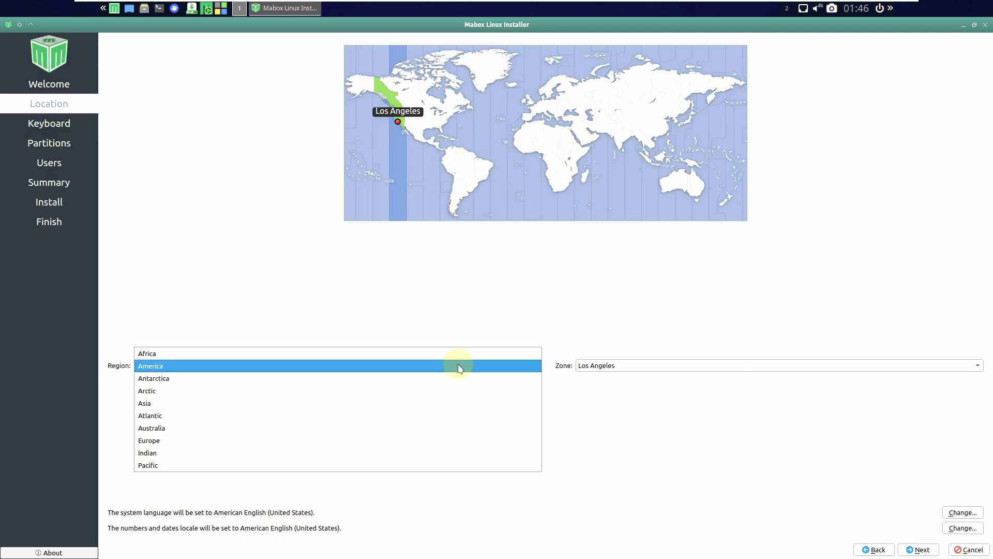
{"action": "left_click", "coordinate": [674, 366]}
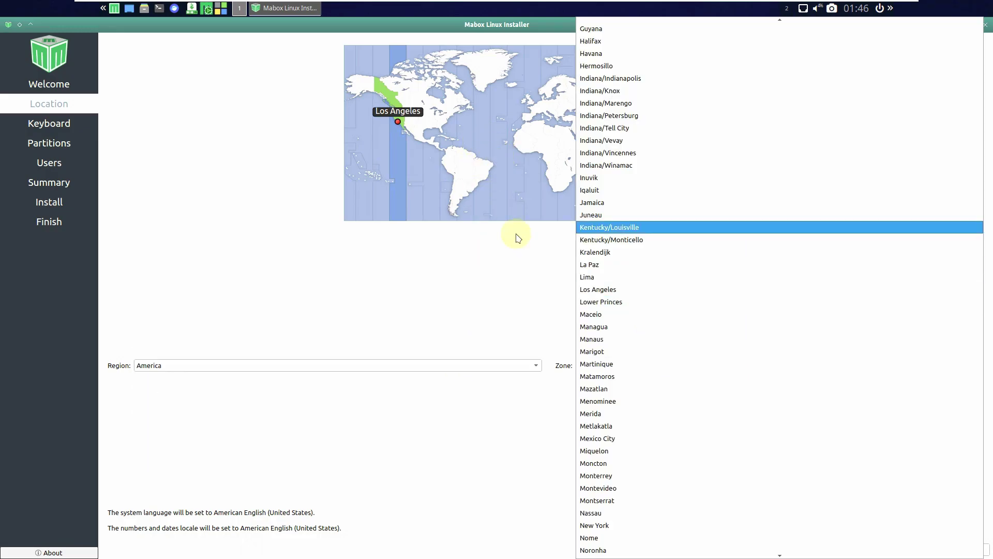
{"action": "left_click", "coordinate": [487, 258]}
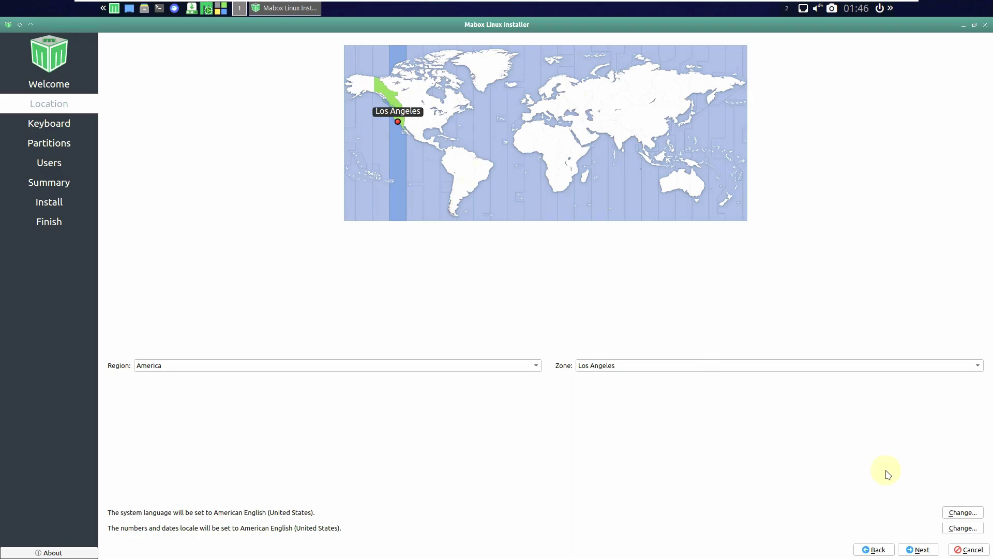
- Review the system language and the numbers and dates locale settings without changing them, and continue to the Keyboard page
{"action": "left_click", "coordinate": [962, 512]}
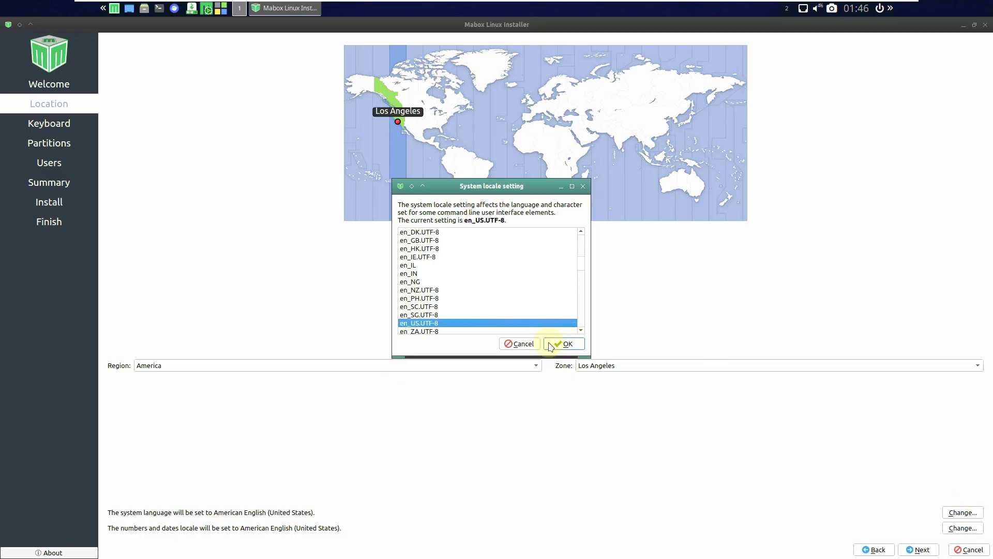
{"action": "left_click", "coordinate": [520, 343]}
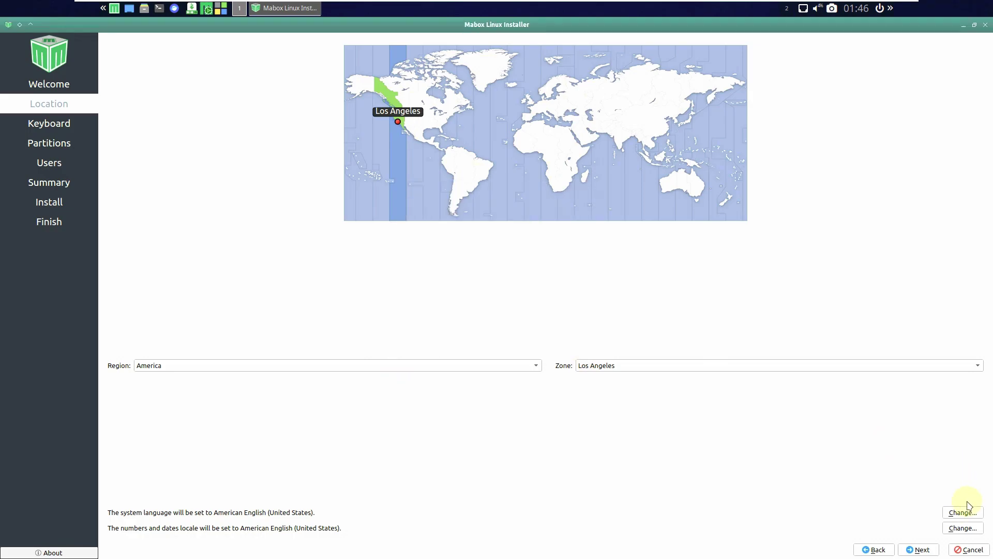
{"action": "left_click", "coordinate": [960, 528]}
{"action": "left_click", "coordinate": [510, 343]}
{"action": "left_click", "coordinate": [918, 549]}
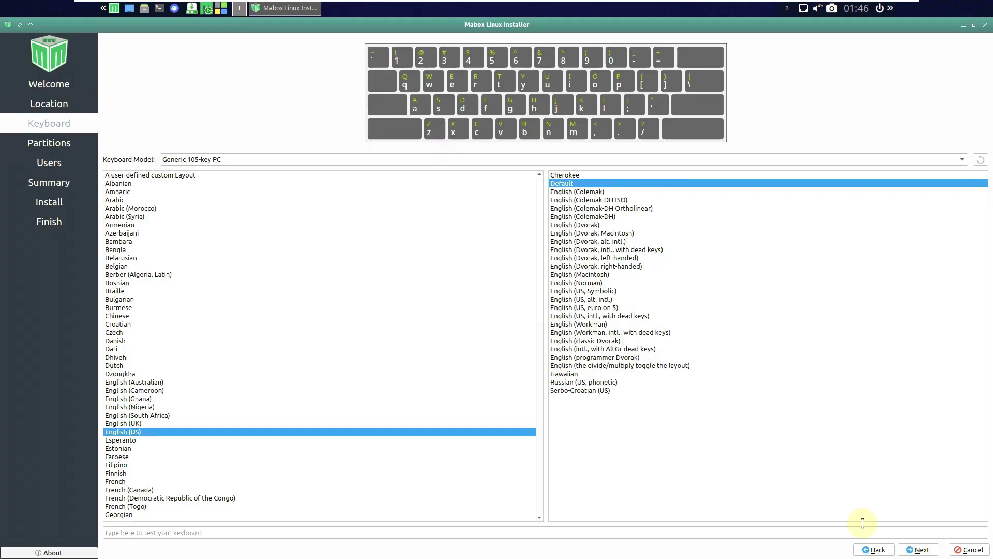
- Look through the available keyboard models, keeping Generic 105-key PC
{"action": "left_click", "coordinate": [298, 163]}
{"action": "scroll", "coordinate": [279, 207], "scroll_direction": "up", "scroll_amount": 5}
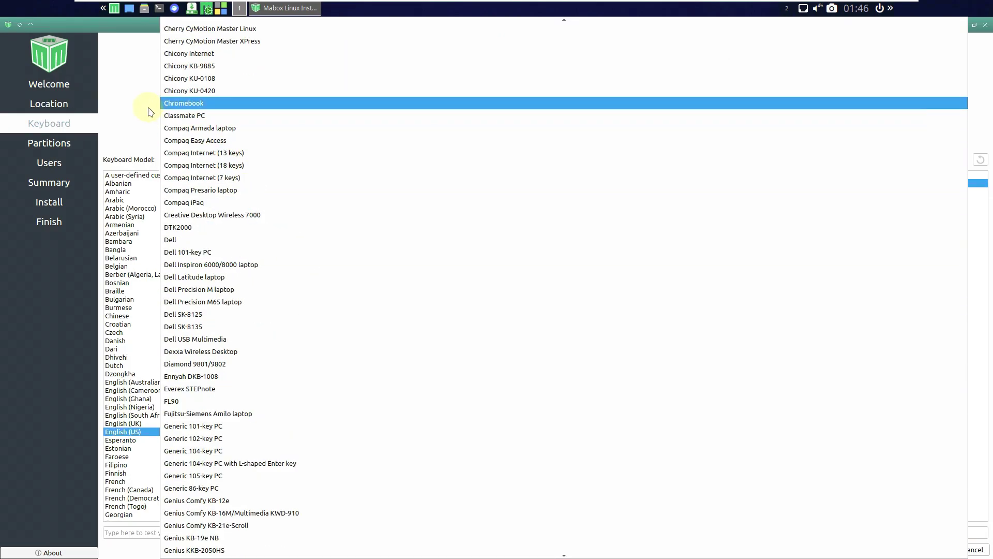
{"action": "left_click", "coordinate": [144, 107]}
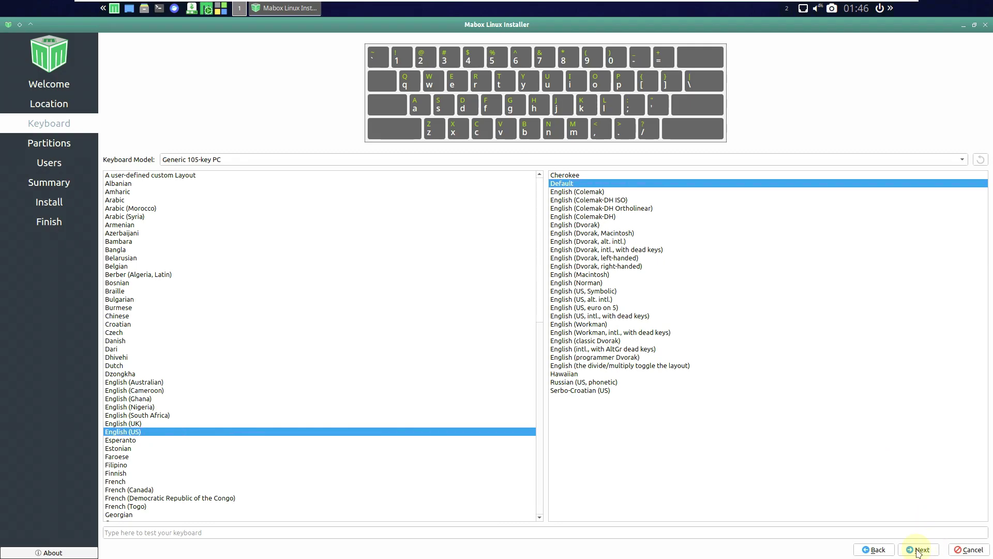
- Keep the English (US) Default keyboard layout, continue to the Partitions page, and view the available storage devices
{"action": "left_click", "coordinate": [410, 533]}
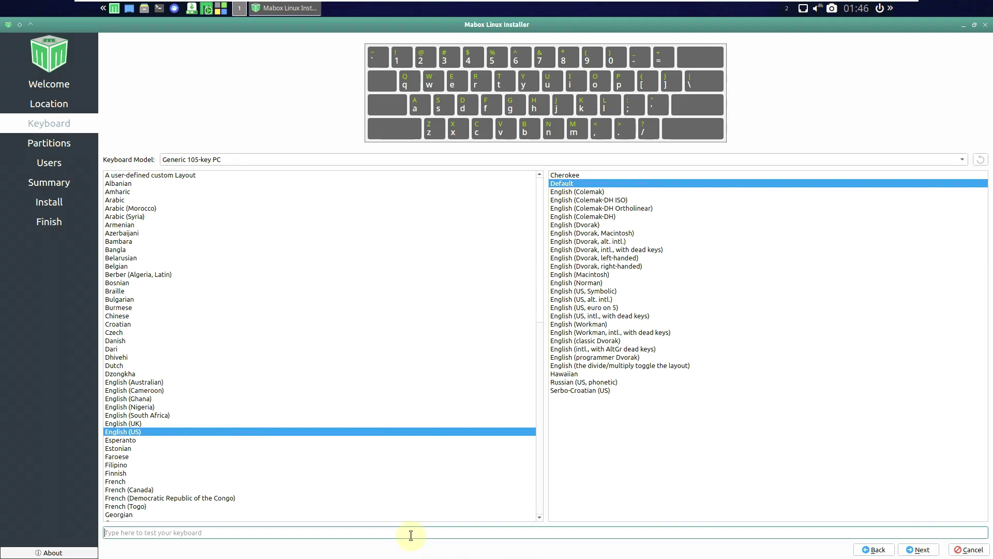
{"action": "left_click", "coordinate": [922, 550]}
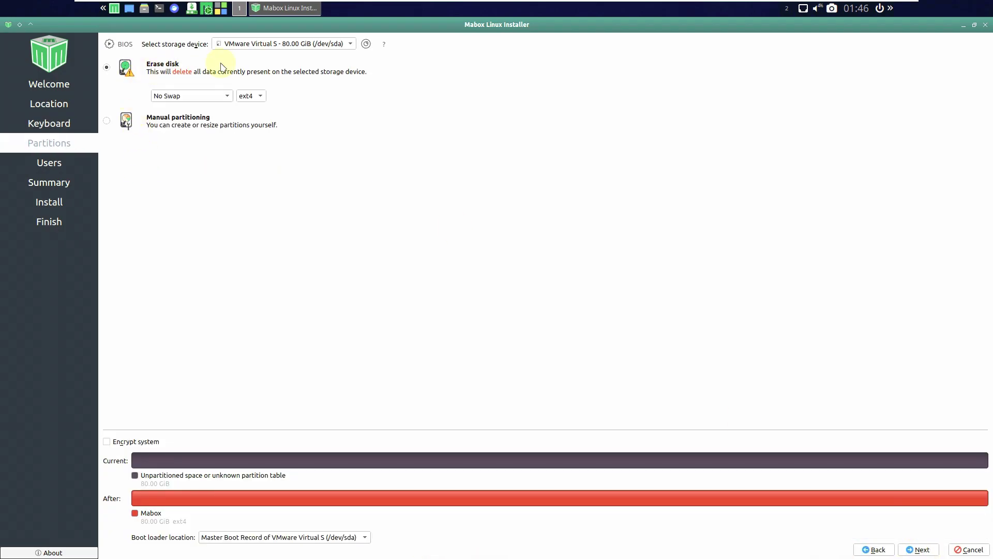
{"action": "left_click", "coordinate": [262, 42]}
{"action": "left_click", "coordinate": [568, 151]}
{"action": "left_click", "coordinate": [323, 46]}
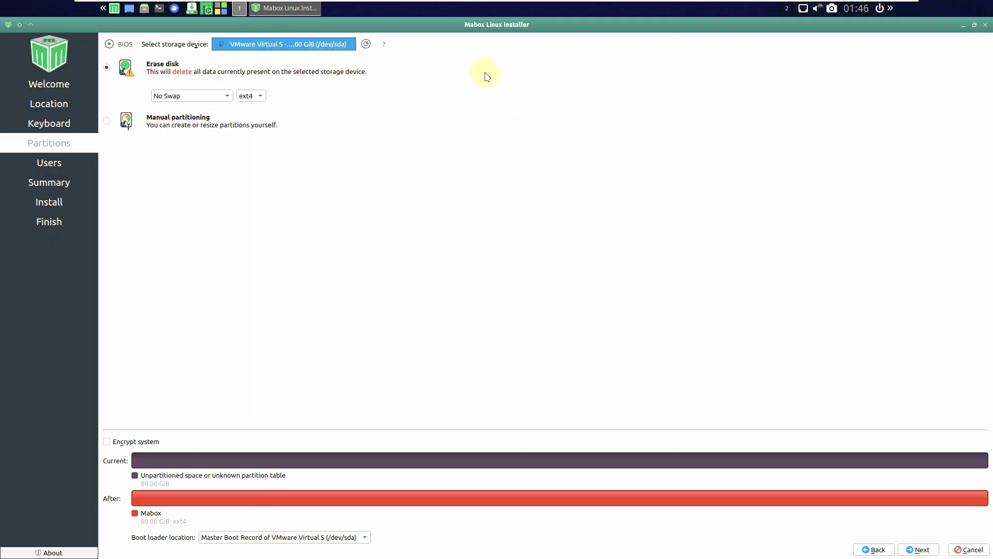
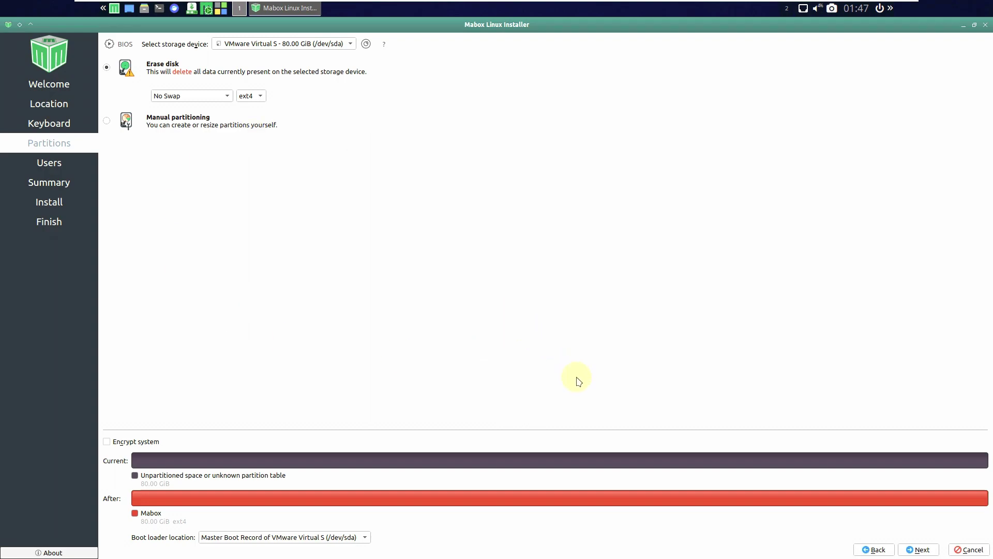
- Review the swap and file system choices for Erase disk, look at Manual partitioning, and return to Erase disk
{"action": "left_click", "coordinate": [206, 101]}
{"action": "left_click", "coordinate": [262, 97]}
{"action": "left_click", "coordinate": [258, 96]}
{"action": "left_click", "coordinate": [346, 132]}
{"action": "left_click", "coordinate": [114, 122]}
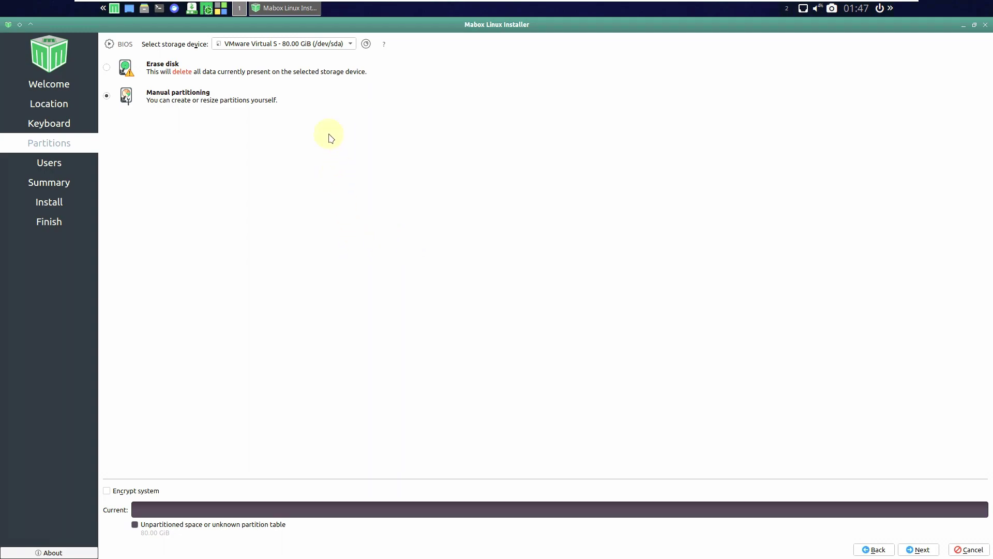
{"action": "left_click", "coordinate": [153, 71]}
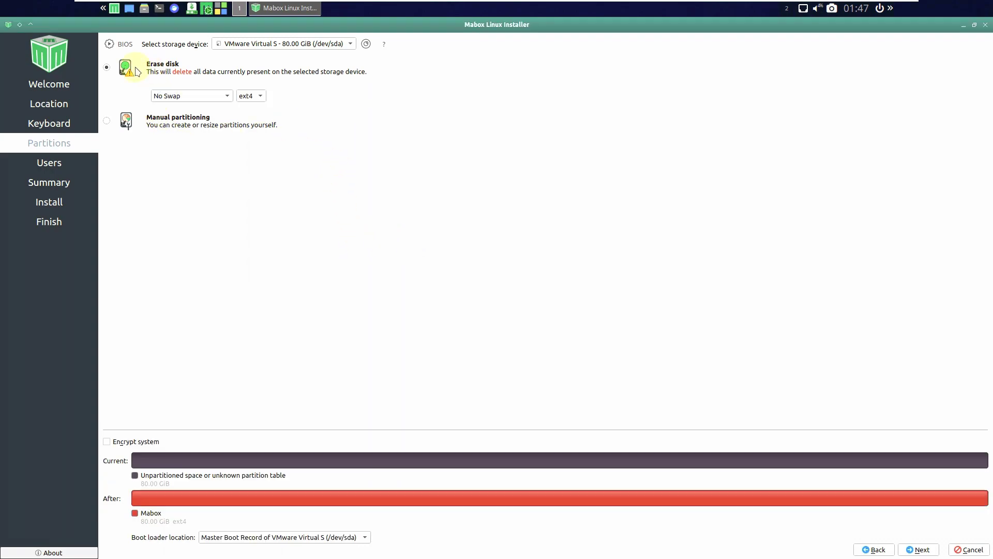
- Review the system encryption option, leave it off, keep the boot loader on the Master Boot Record, and continue to the Users page
{"action": "left_click", "coordinate": [134, 442]}
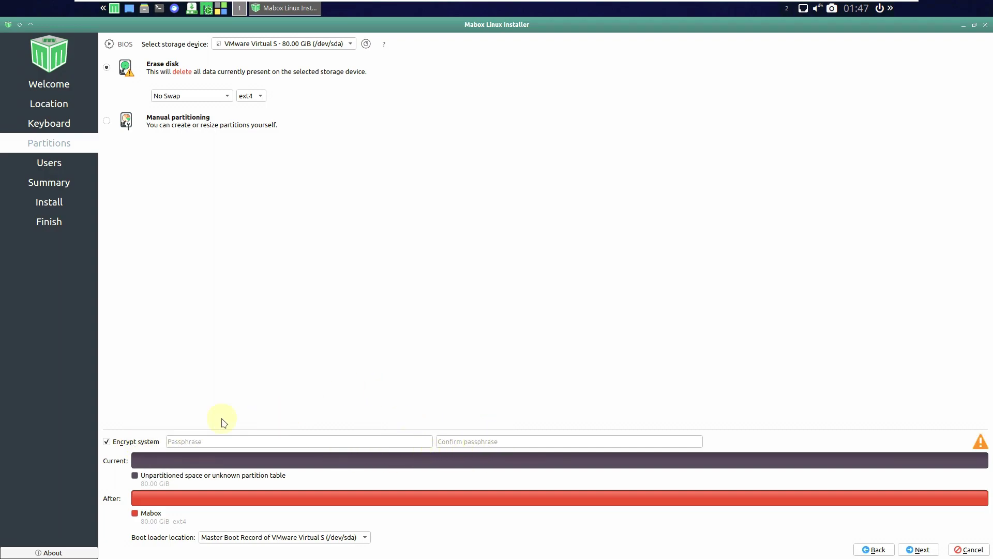
{"action": "left_click", "coordinate": [120, 441]}
{"action": "left_click", "coordinate": [338, 538]}
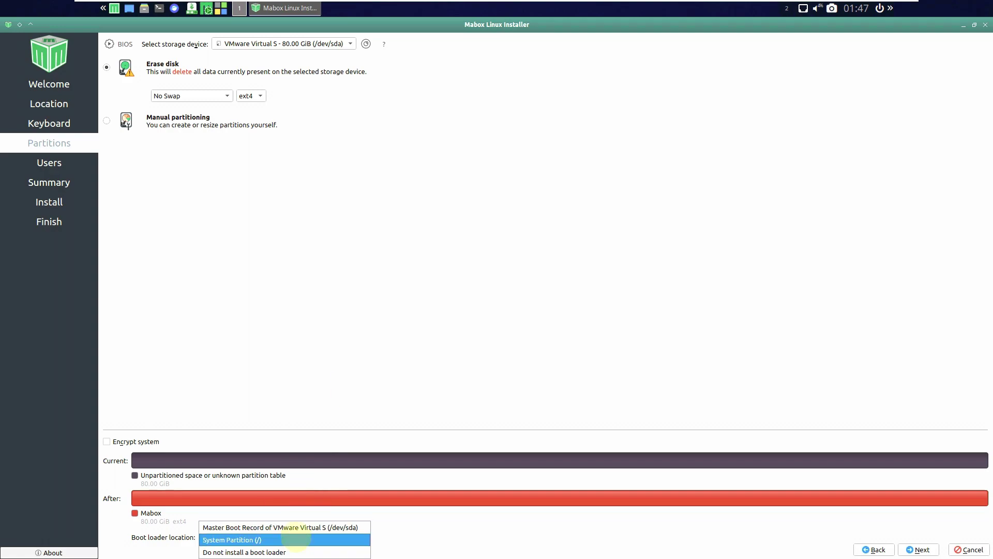
{"action": "left_click", "coordinate": [308, 527]}
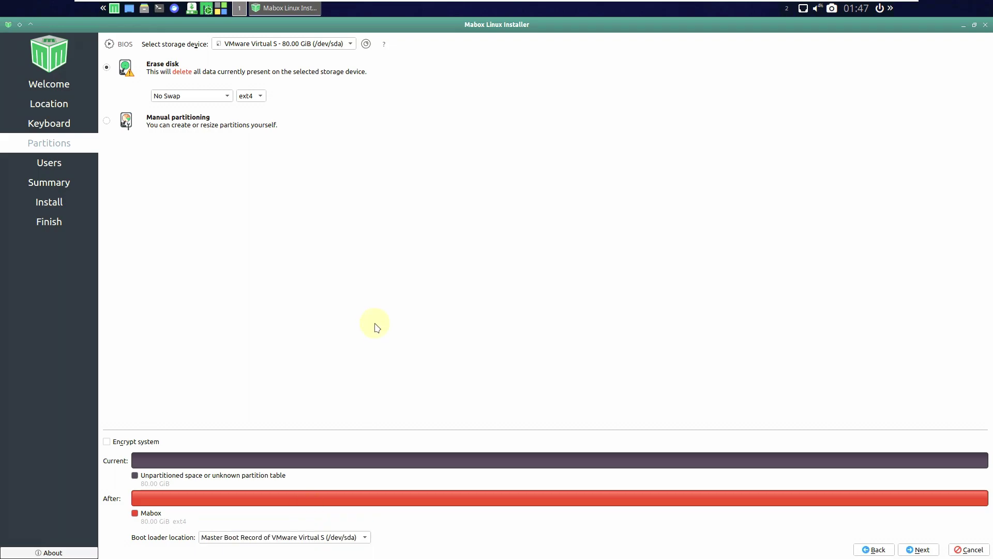
{"action": "left_click", "coordinate": [916, 549]}
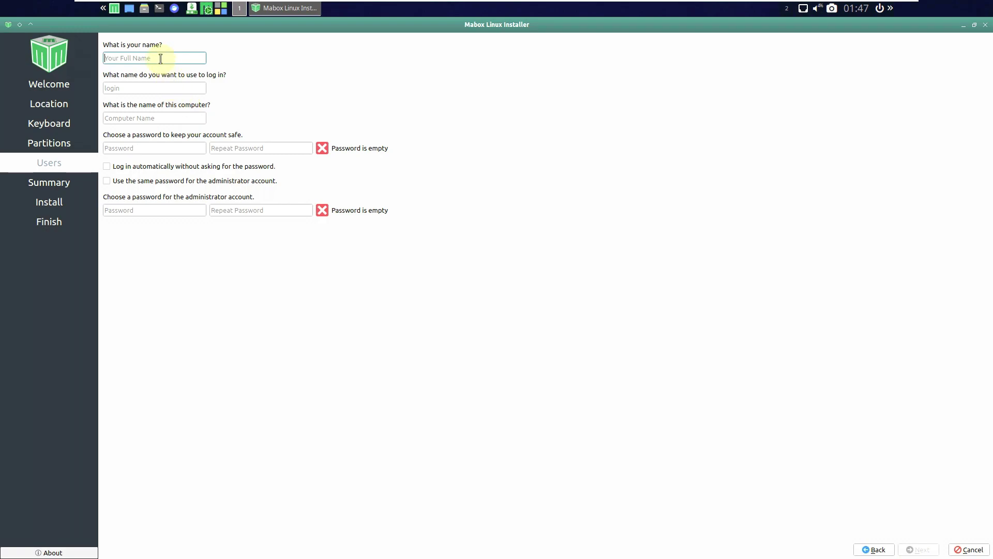
- Enter runboxing as the user's name and shorten the computer name to runboxing
{"action": "type", "text": "runboxing"}
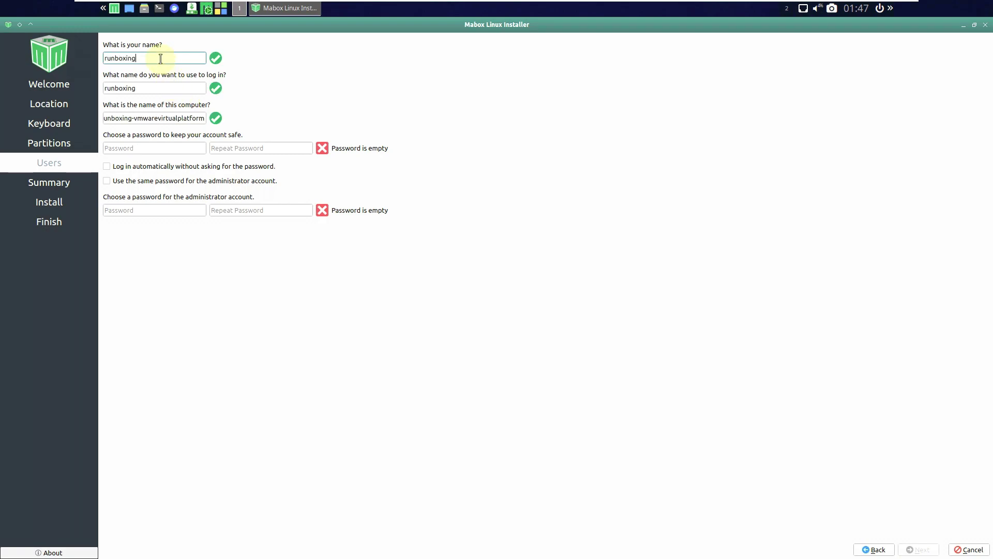
{"action": "left_click", "coordinate": [130, 117]}
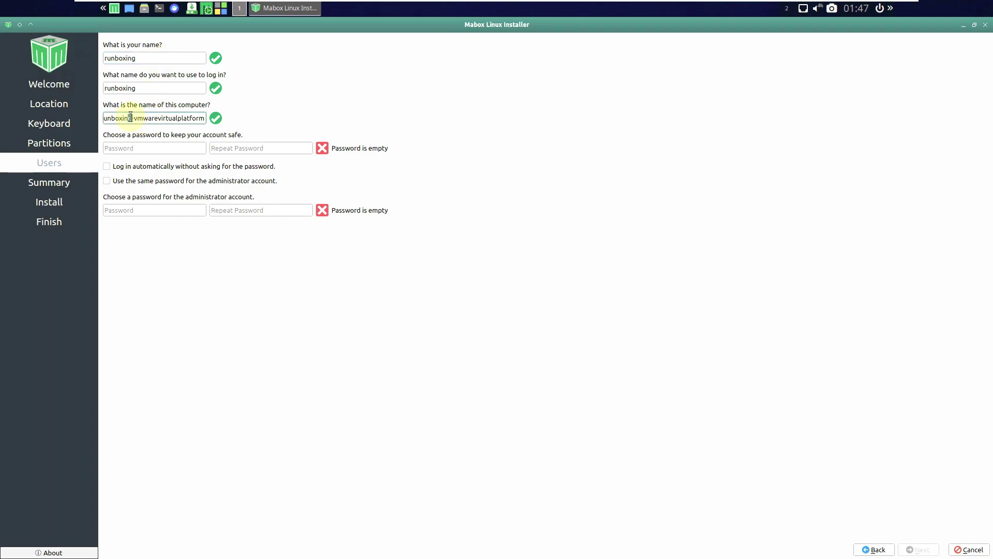
{"action": "left_click_drag", "start_coordinate": [130, 116], "coordinate": [219, 120]}
{"action": "key", "text": "BackSpace"}
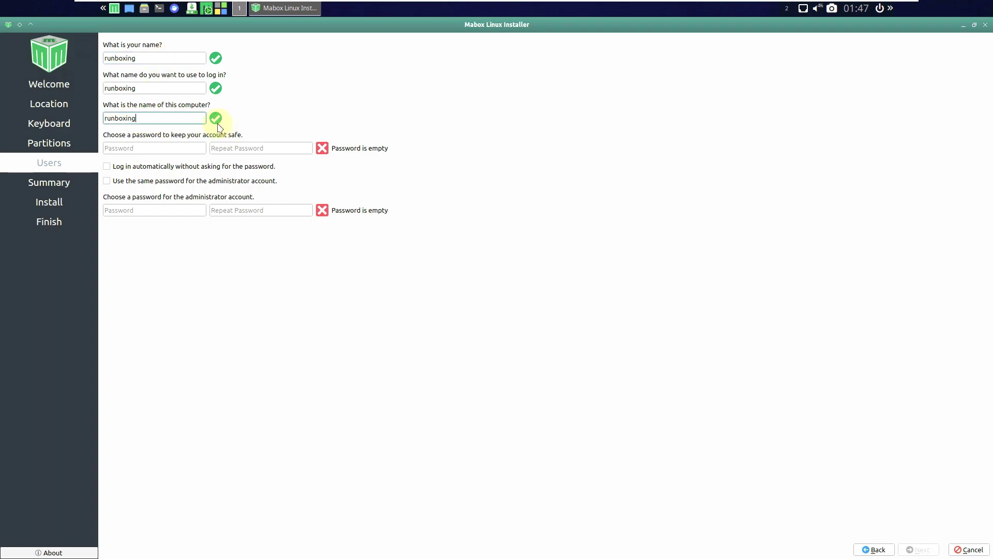
- Enter and repeat the account password, and enable automatic login and using the same password for the administrator account
{"action": "left_click", "coordinate": [164, 147]}
{"action": "type", "text": "••"}
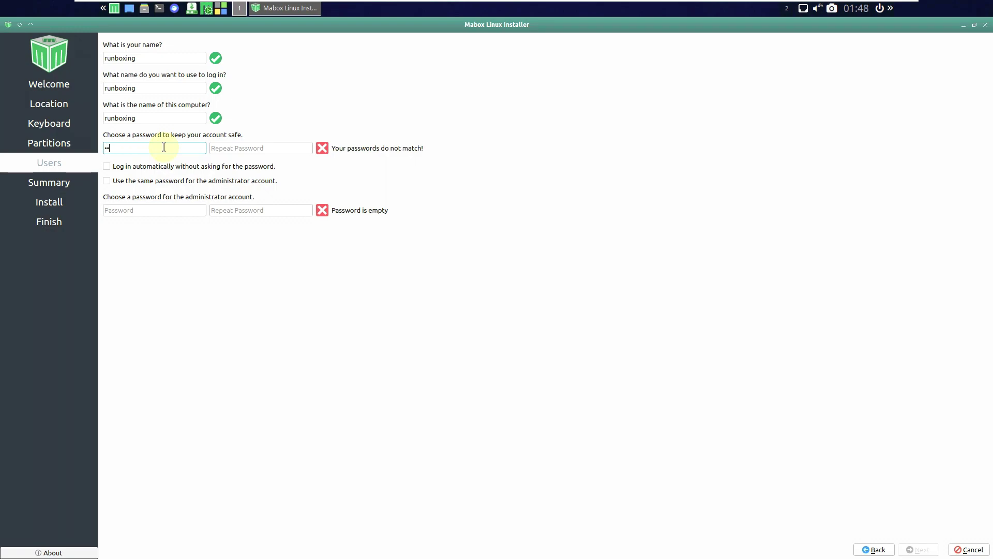
{"action": "left_click", "coordinate": [225, 150]}
{"action": "type", "text": "••••"}
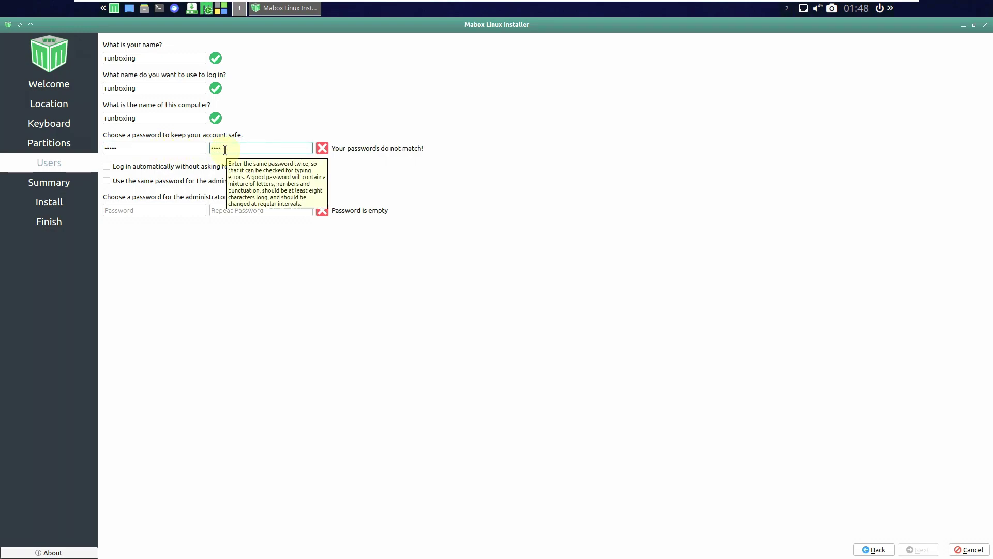
{"action": "type", "text": "•"}
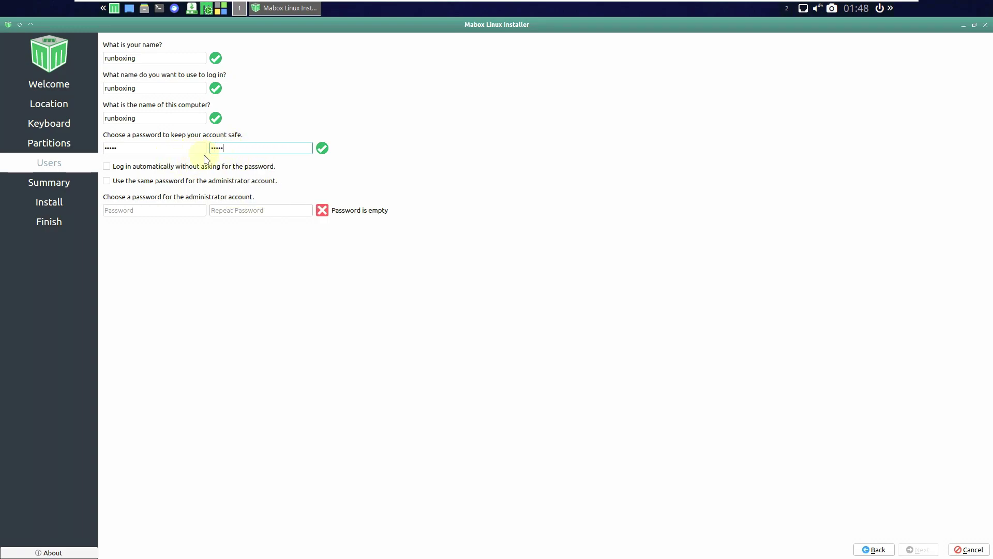
{"action": "left_click", "coordinate": [225, 172]}
{"action": "left_click", "coordinate": [166, 183]}
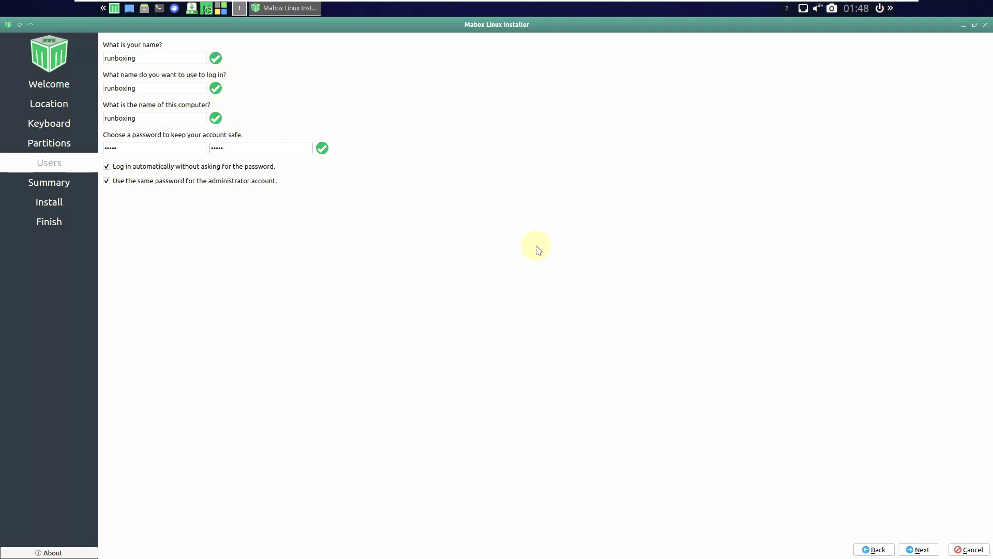
- Continue to the Summary page, review the planned installation settings, and quit the installer without installing
{"action": "left_click", "coordinate": [920, 549]}
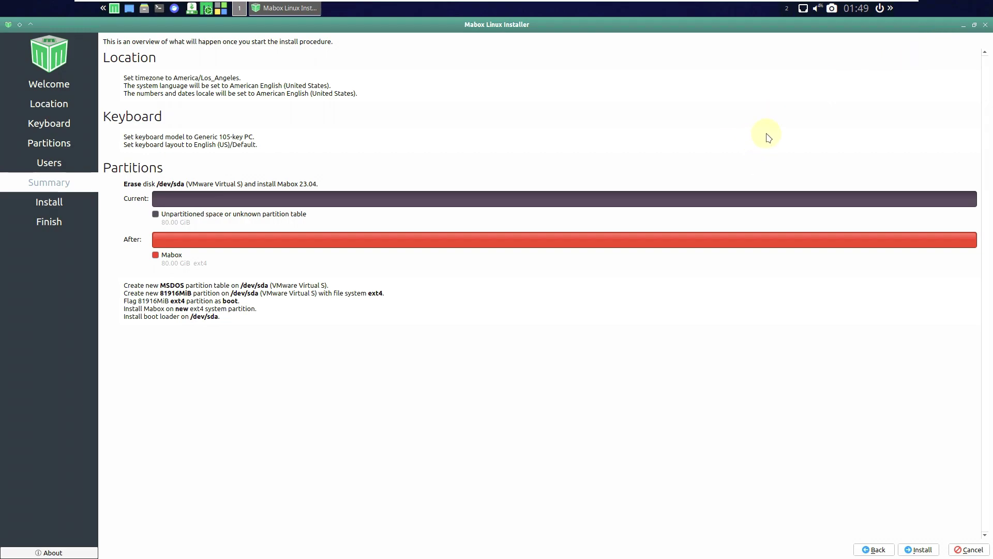
{"action": "left_click", "coordinate": [985, 25]}
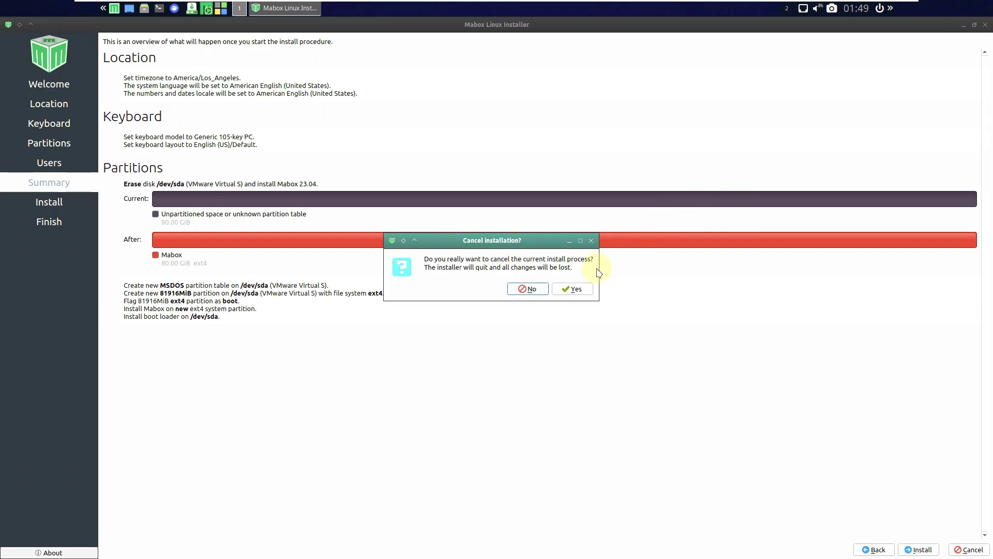
{"action": "left_click", "coordinate": [574, 292]}
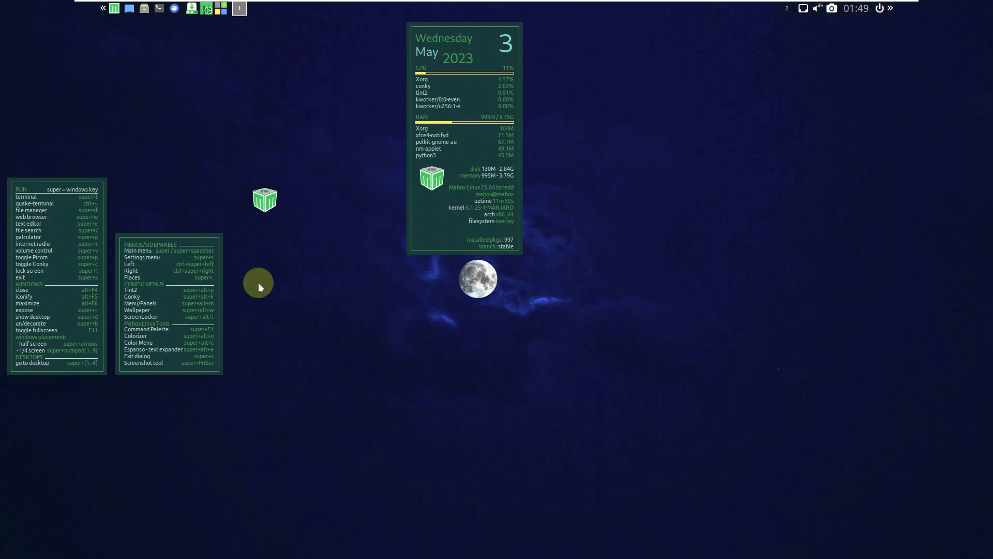
- Review the System and Hardware settings and the system information in the desktop's settings side panel, and launch Pamac
{"action": "left_click", "coordinate": [883, 8]}
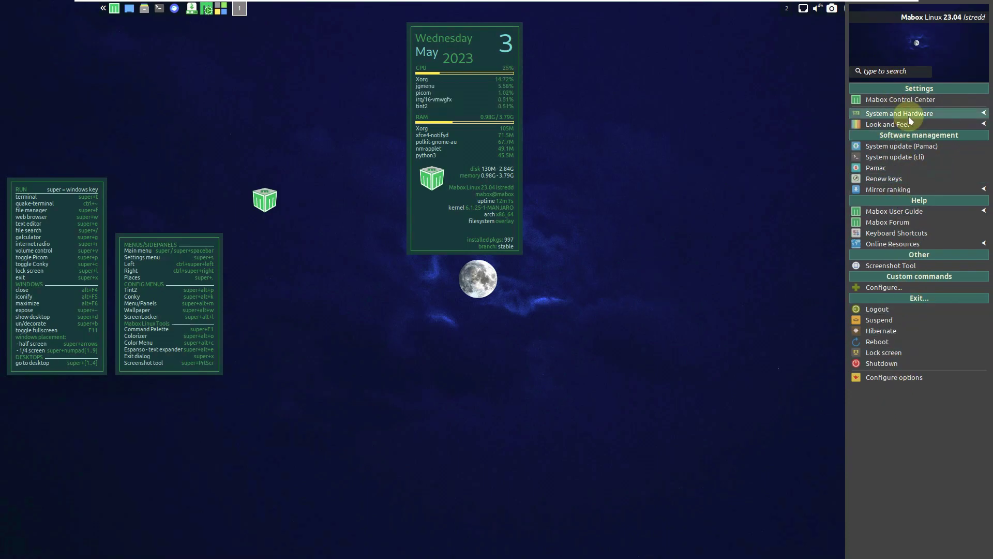
{"action": "left_click", "coordinate": [984, 114]}
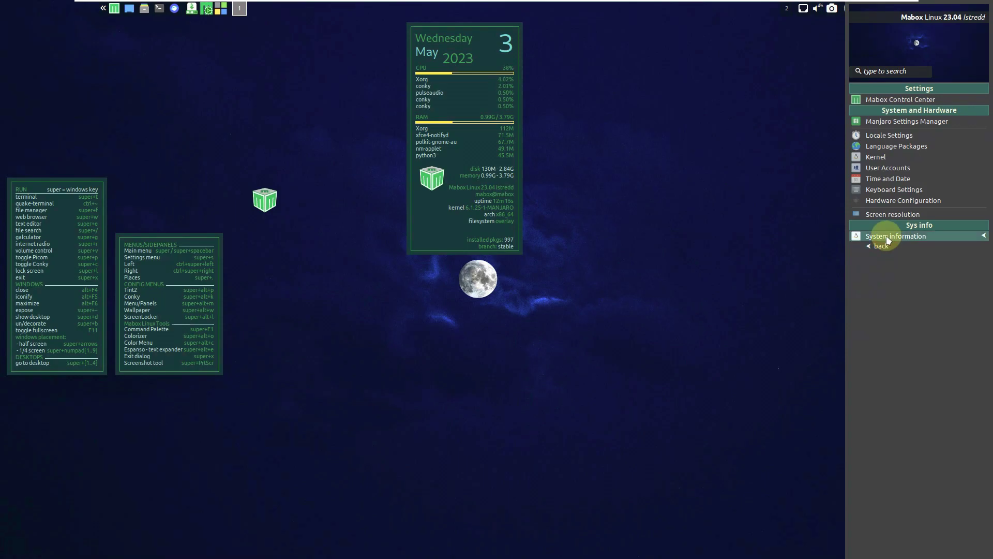
{"action": "mouse_move", "coordinate": [887, 239]}
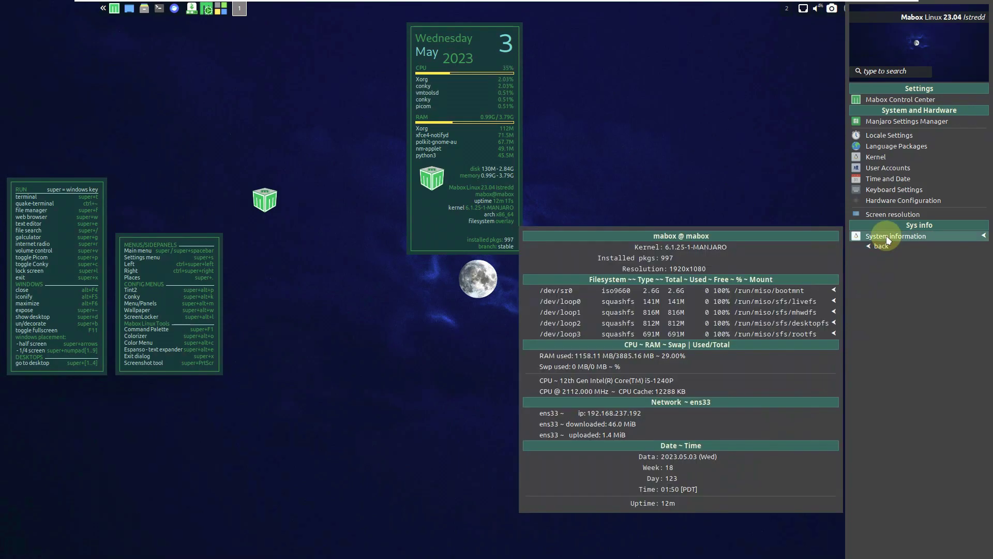
{"action": "left_click", "coordinate": [886, 247]}
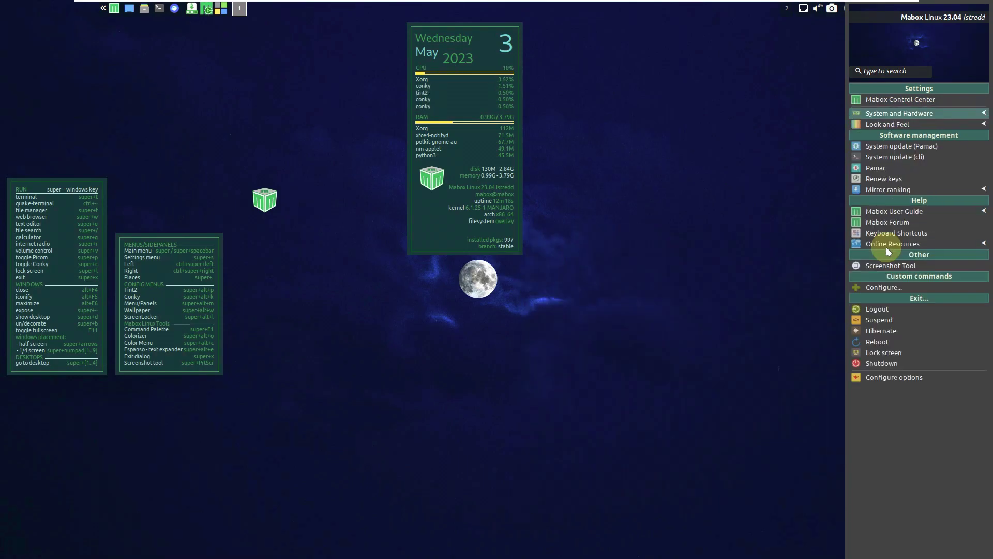
{"action": "left_click", "coordinate": [889, 166]}
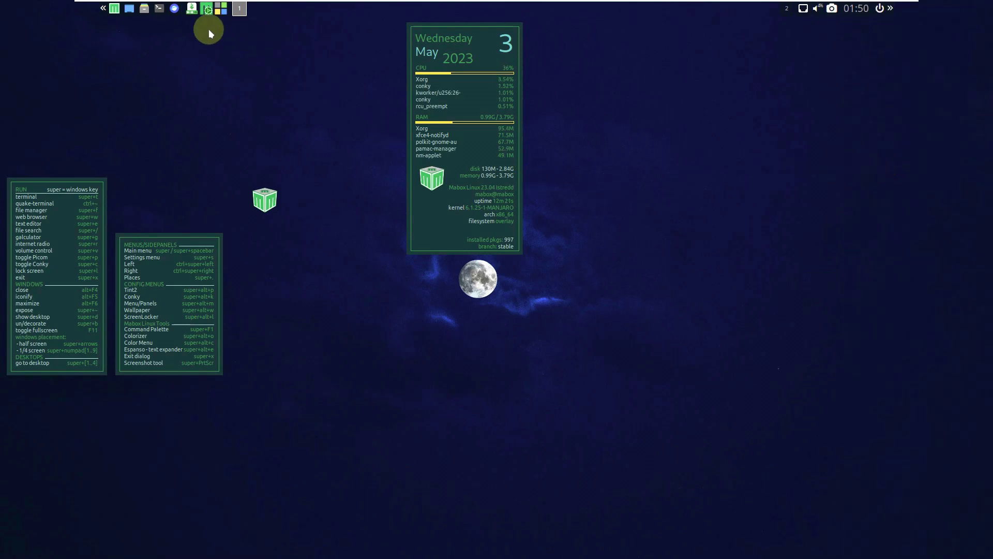
- Apply a random wallpaper to the desktop using the Mabox wallpaper tools
{"action": "left_click", "coordinate": [101, 14]}
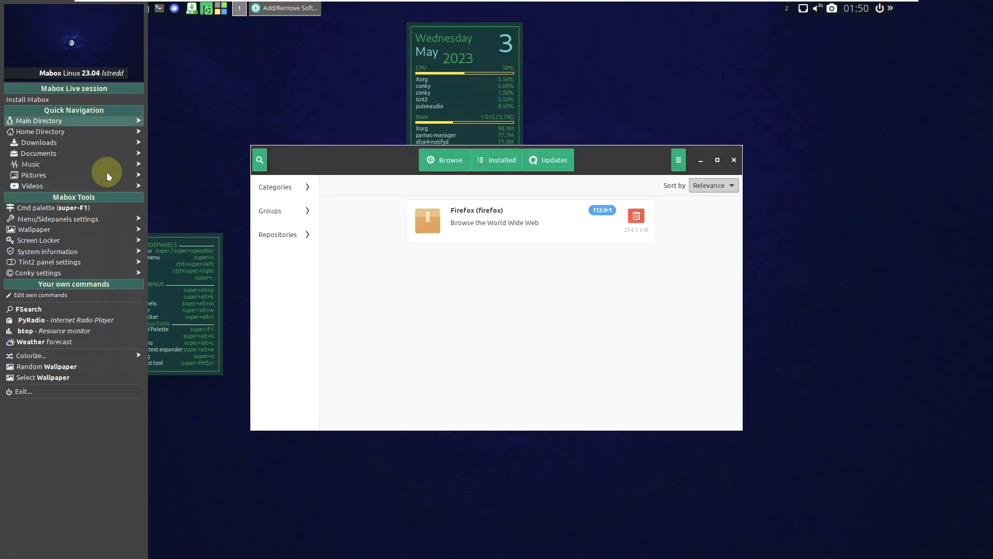
{"action": "mouse_move", "coordinate": [84, 233]}
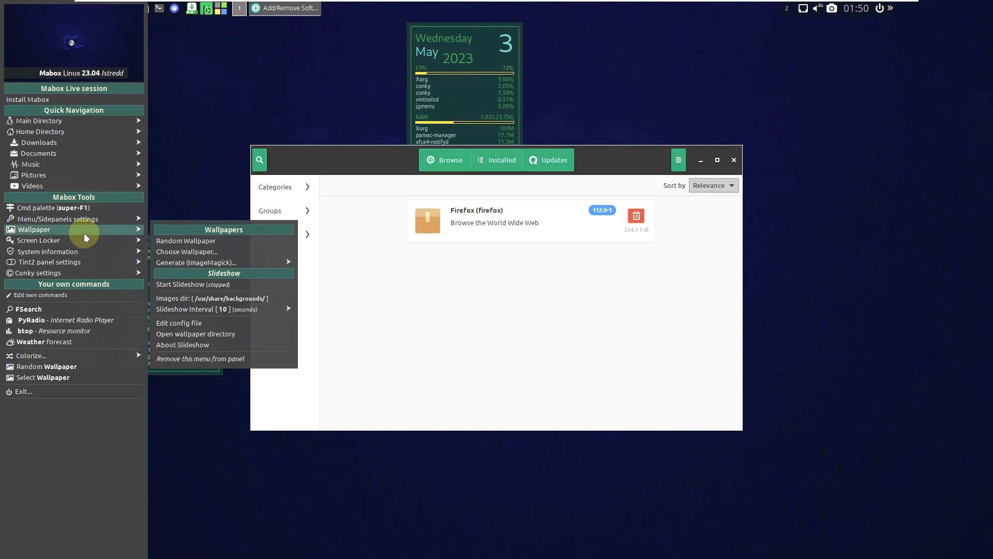
{"action": "left_click", "coordinate": [189, 239]}
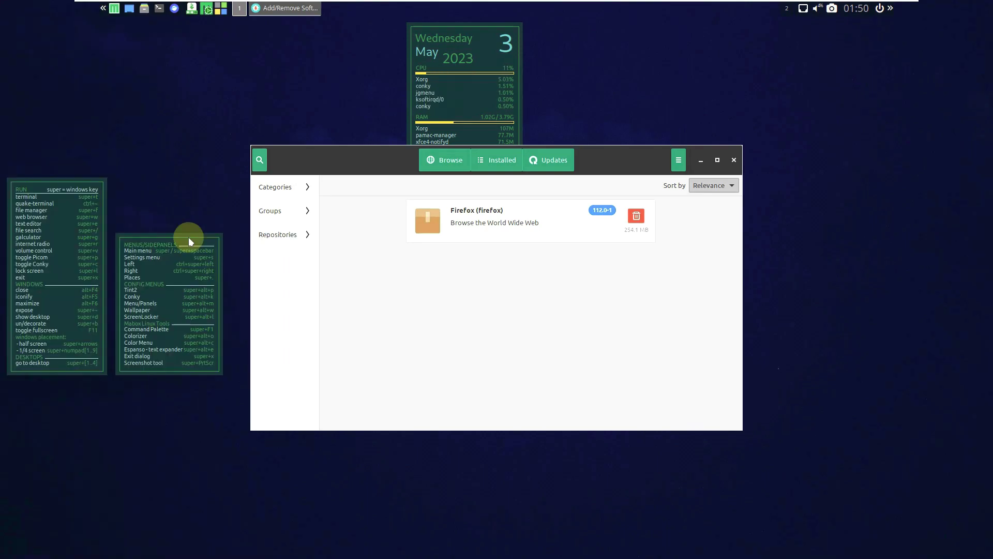
- Check the Pamac version in its About dialog
{"action": "left_click", "coordinate": [677, 160]}
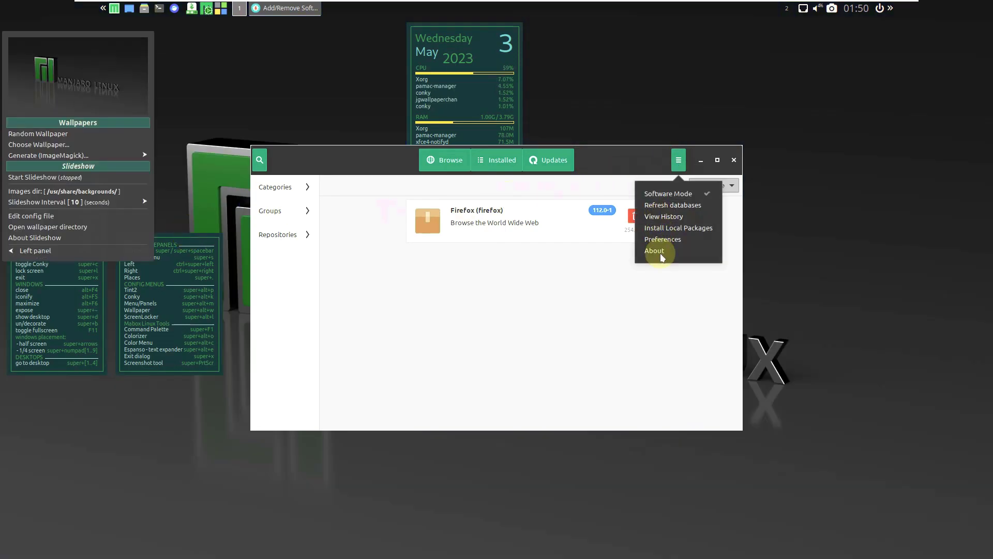
{"action": "left_click", "coordinate": [662, 258]}
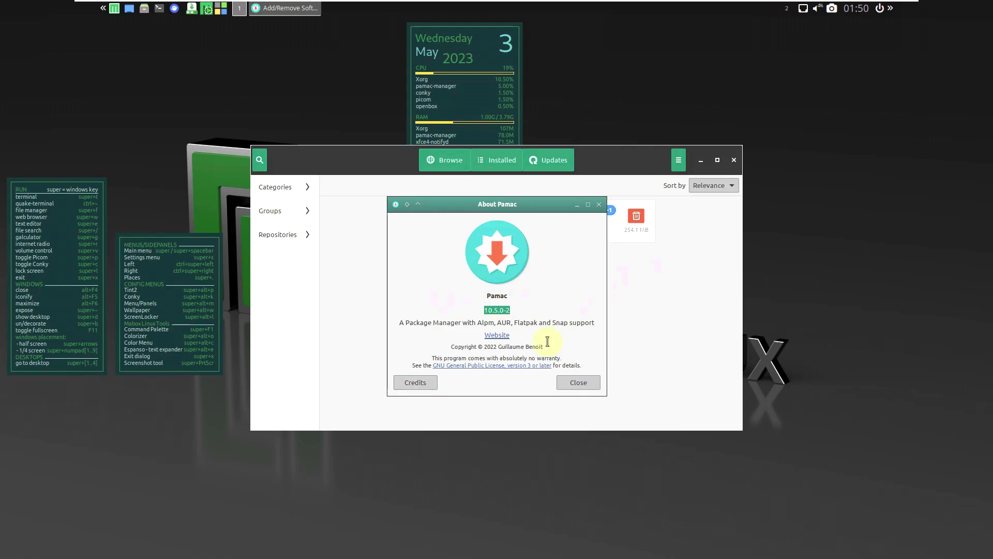
{"action": "left_click", "coordinate": [579, 383]}
- Show the installed packages in a maximized Pamac window and look through the list with their versions
{"action": "left_click", "coordinate": [497, 160]}
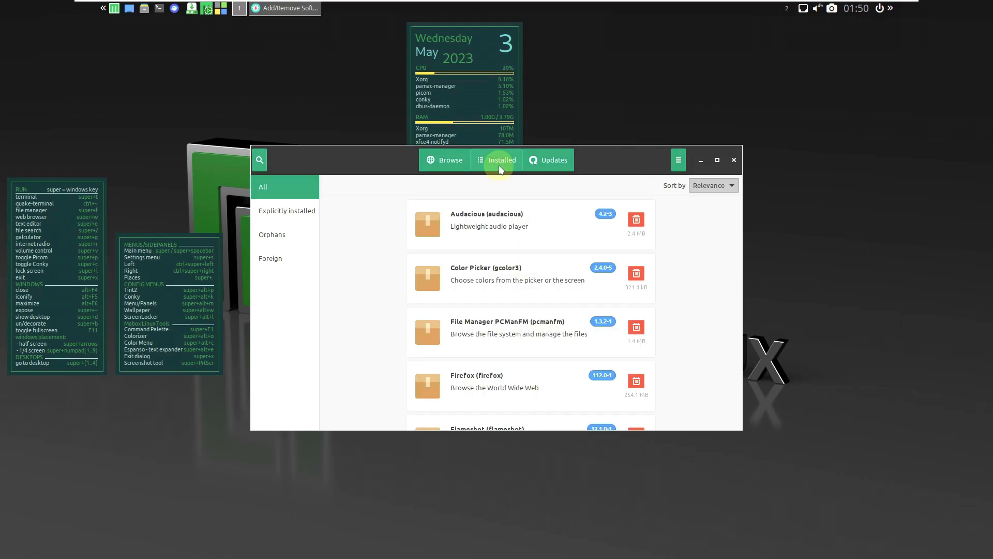
{"action": "left_click", "coordinate": [718, 160]}
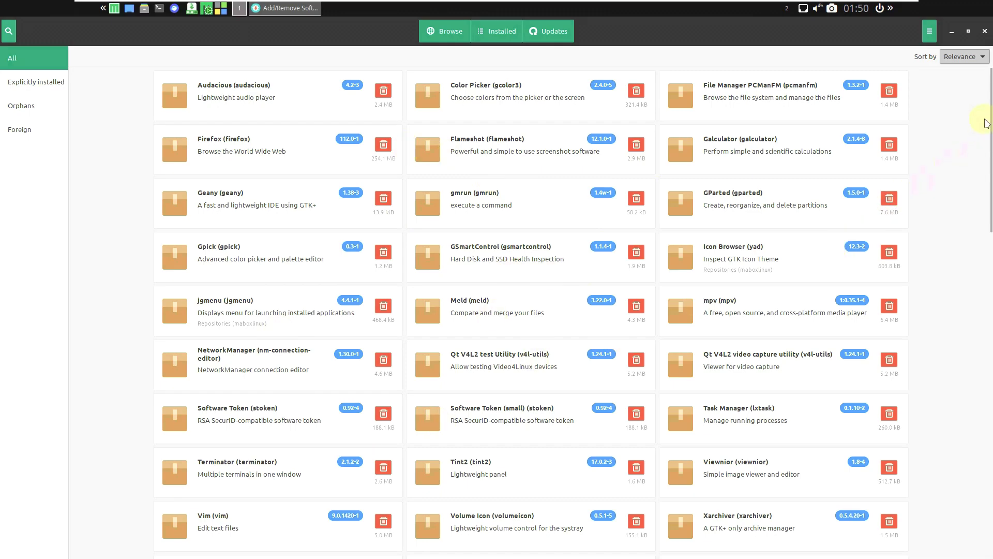
{"action": "scroll", "coordinate": [985, 122], "scroll_direction": "down", "scroll_amount": 1}
{"action": "left_click_drag", "start_coordinate": [985, 123], "coordinate": [978, 523]}
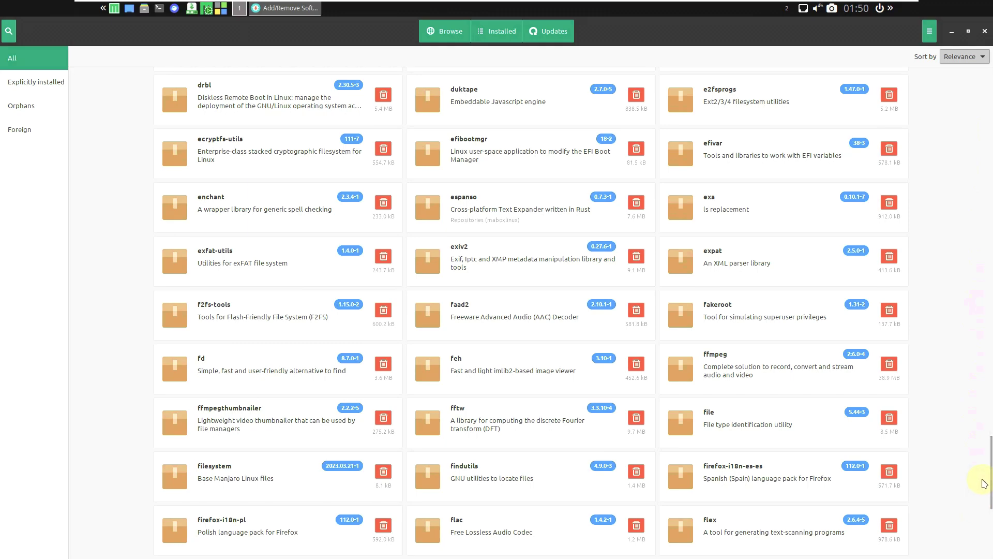
{"action": "scroll", "coordinate": [989, 457], "scroll_direction": "down", "scroll_amount": 15}
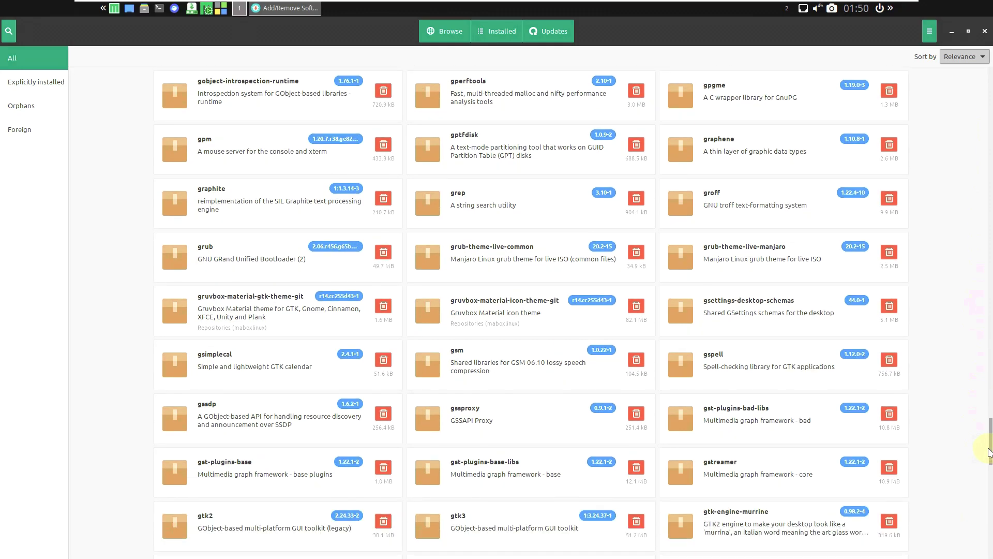
{"action": "scroll", "coordinate": [989, 453], "scroll_direction": "down", "scroll_amount": 20}
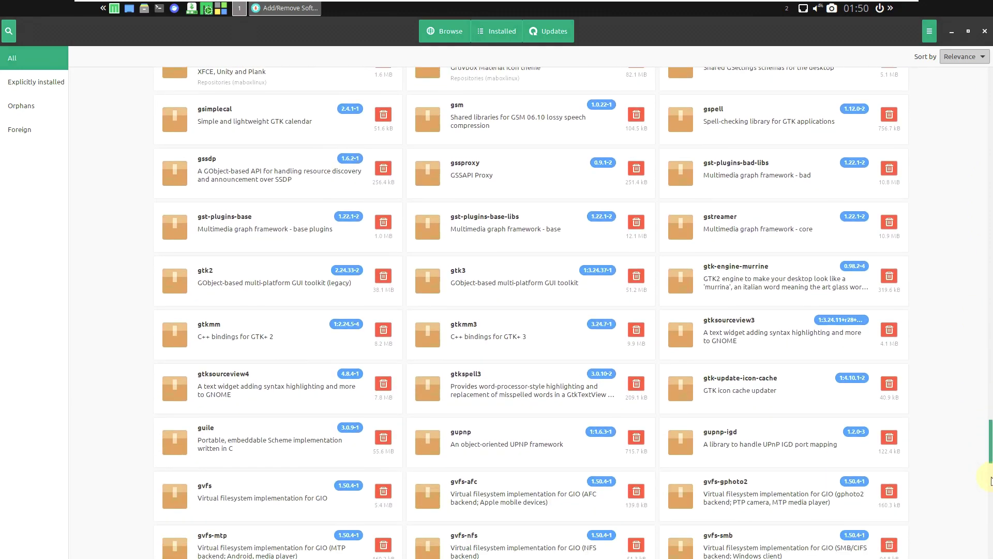
- Look through the remaining installed packages to the end of the list and check the system for available updates
{"action": "scroll", "coordinate": [989, 544], "scroll_direction": "down", "scroll_amount": 20}
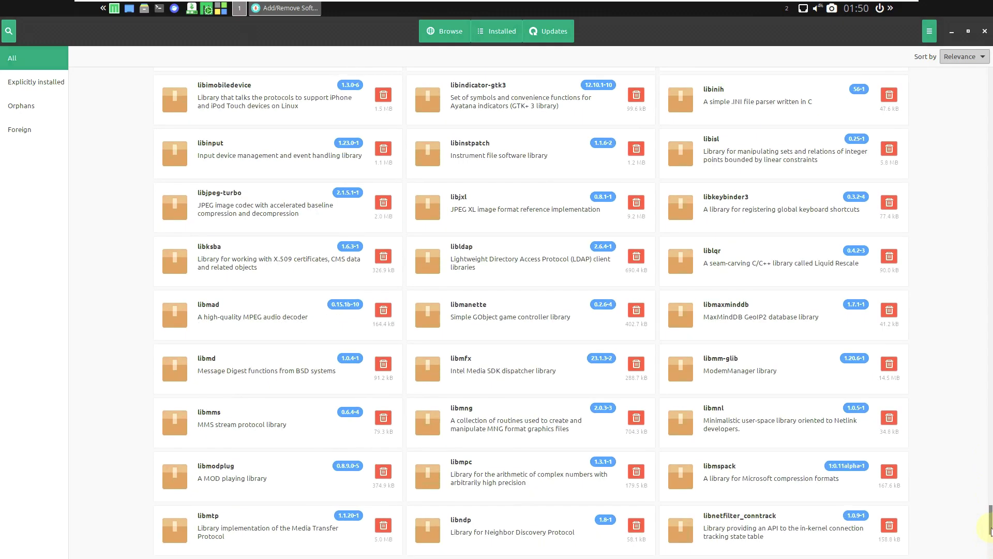
{"action": "scroll", "coordinate": [990, 524], "scroll_direction": "down", "scroll_amount": 20}
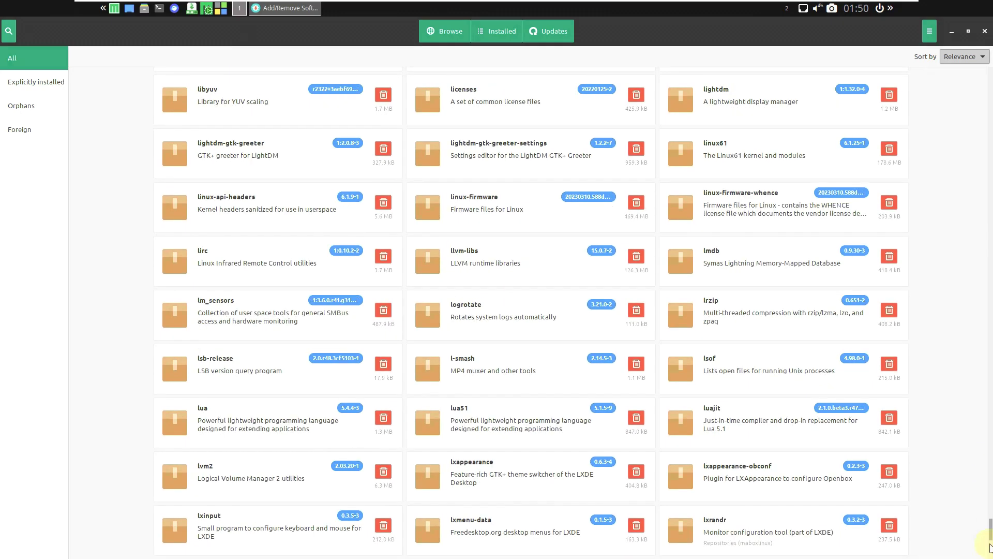
{"action": "scroll", "coordinate": [989, 530], "scroll_direction": "down", "scroll_amount": 15}
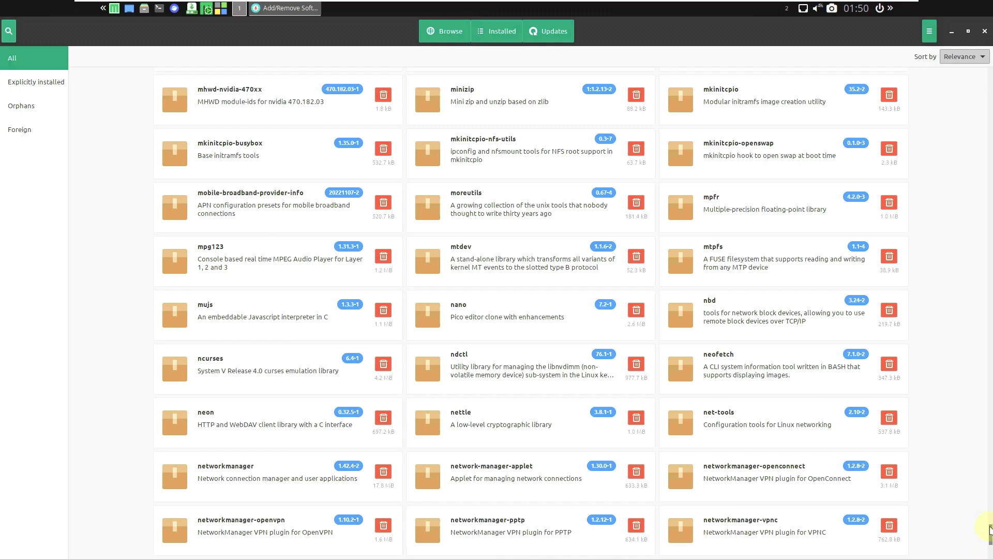
{"action": "scroll", "coordinate": [990, 528], "scroll_direction": "down", "scroll_amount": 20}
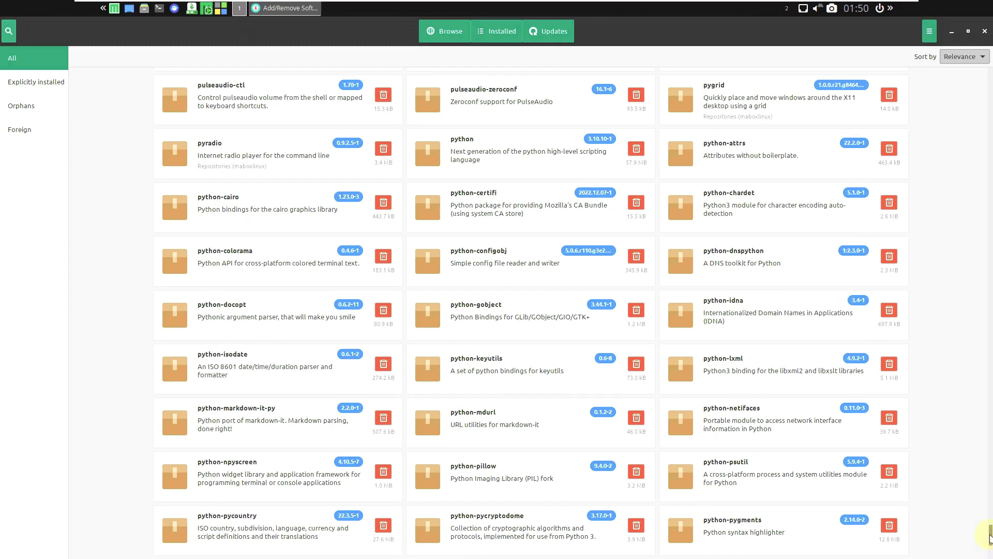
{"action": "scroll", "coordinate": [989, 535], "scroll_direction": "down", "scroll_amount": 5}
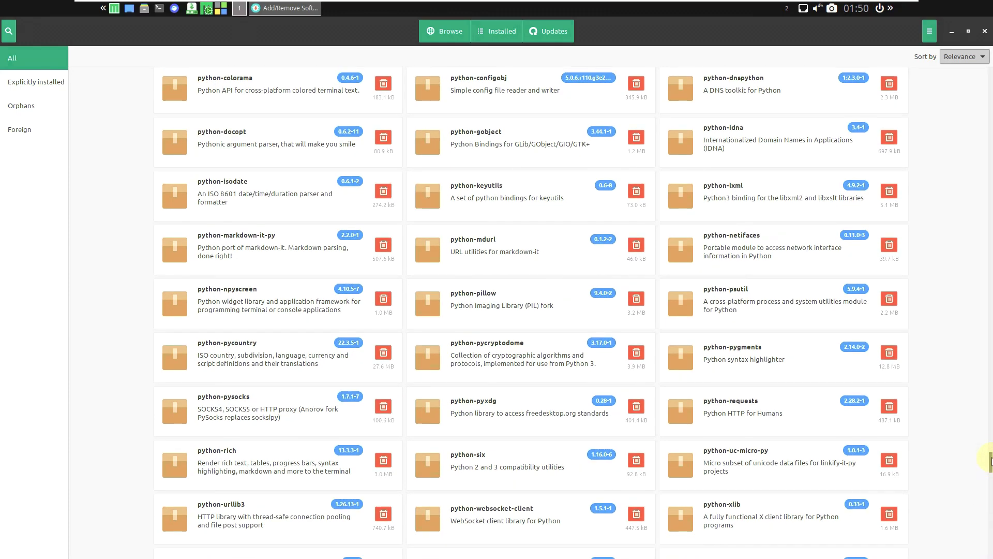
{"action": "left_click_drag", "start_coordinate": [990, 459], "coordinate": [989, 554]}
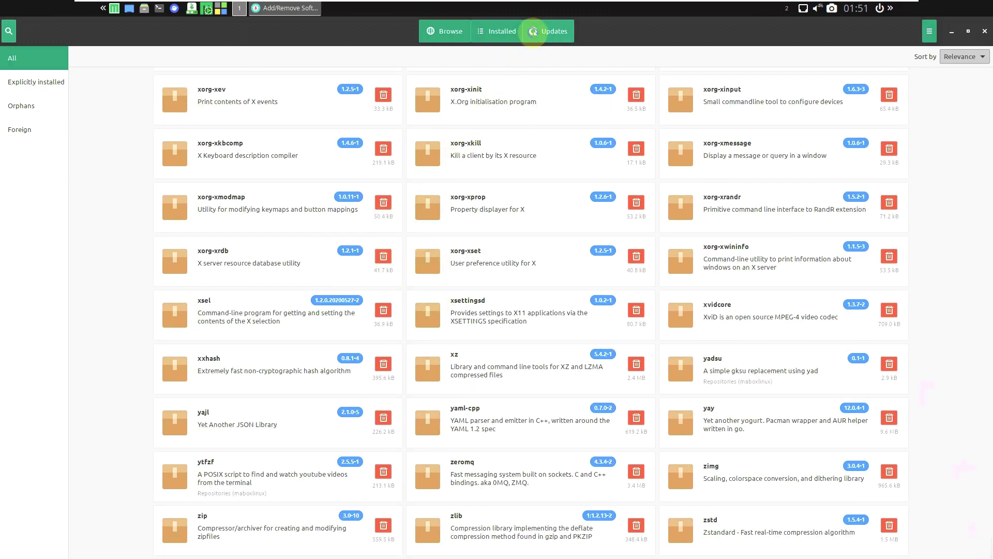
{"action": "left_click", "coordinate": [533, 31]}
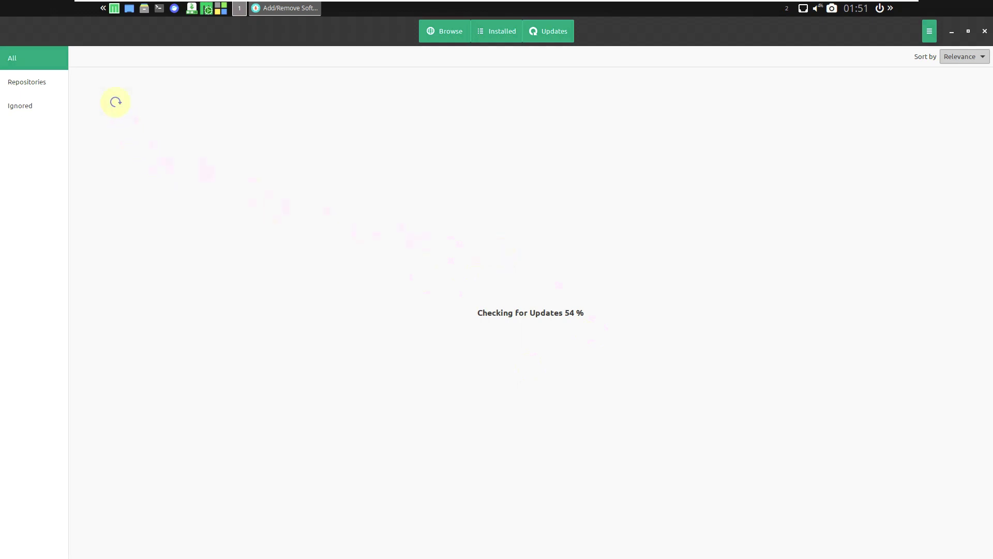
- Apply a random colorscheme to the menus and panels twice with the Colorize tool in the navigation side panel
{"action": "left_click", "coordinate": [101, 8]}
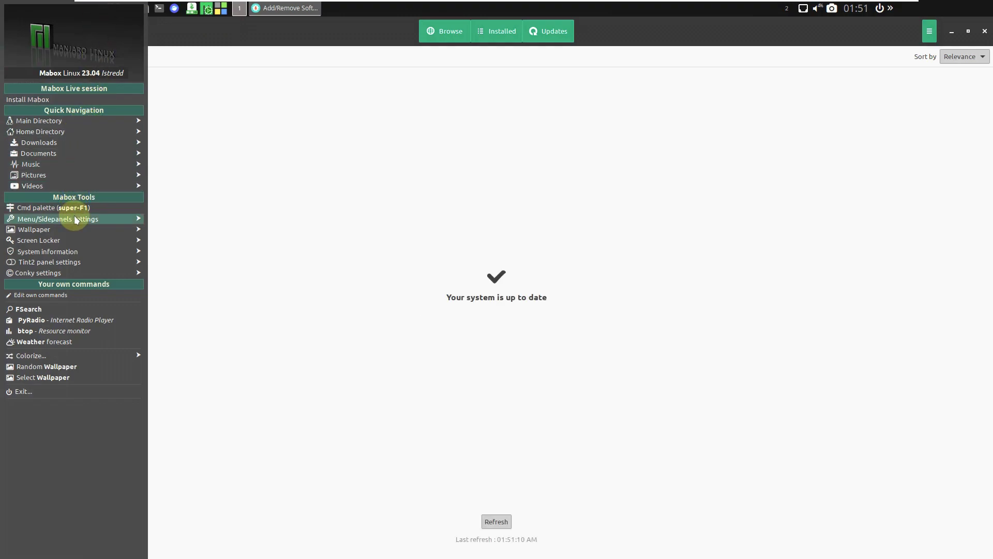
{"action": "mouse_move", "coordinate": [74, 219]}
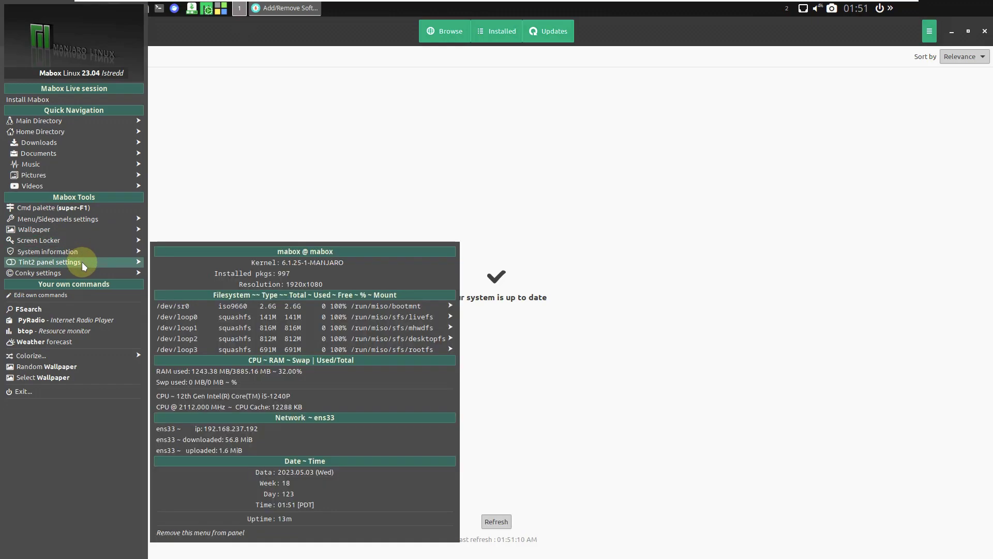
{"action": "mouse_move", "coordinate": [63, 360]}
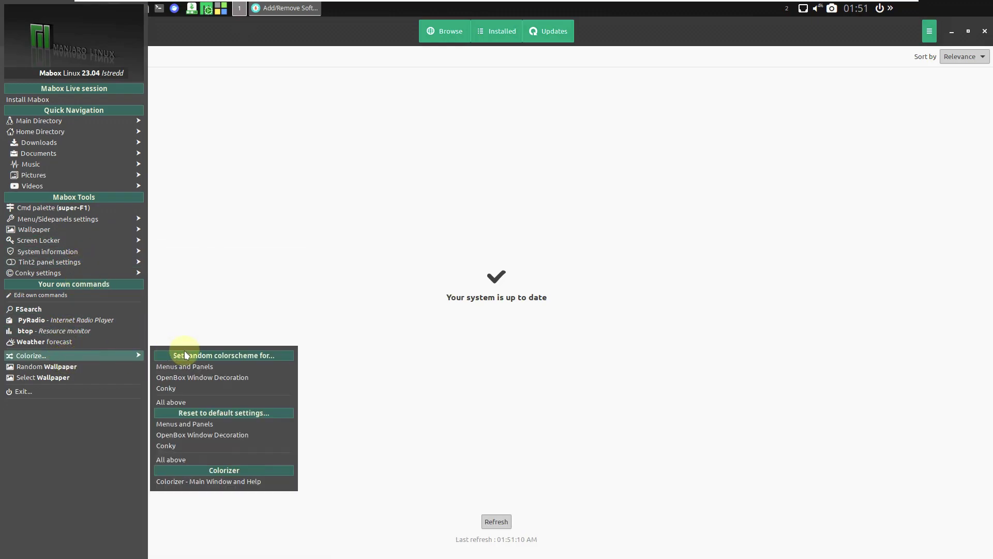
{"action": "left_click", "coordinate": [206, 366]}
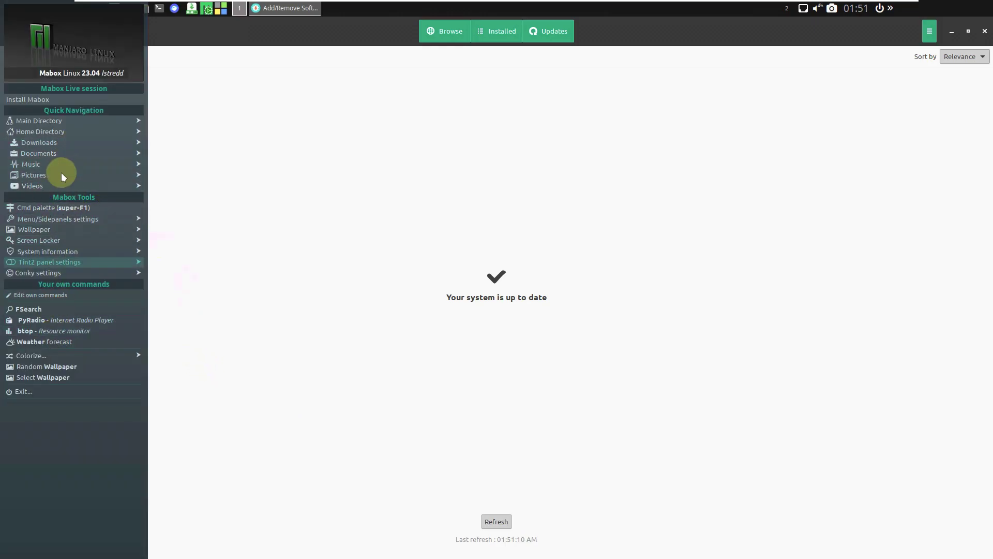
{"action": "mouse_move", "coordinate": [45, 360]}
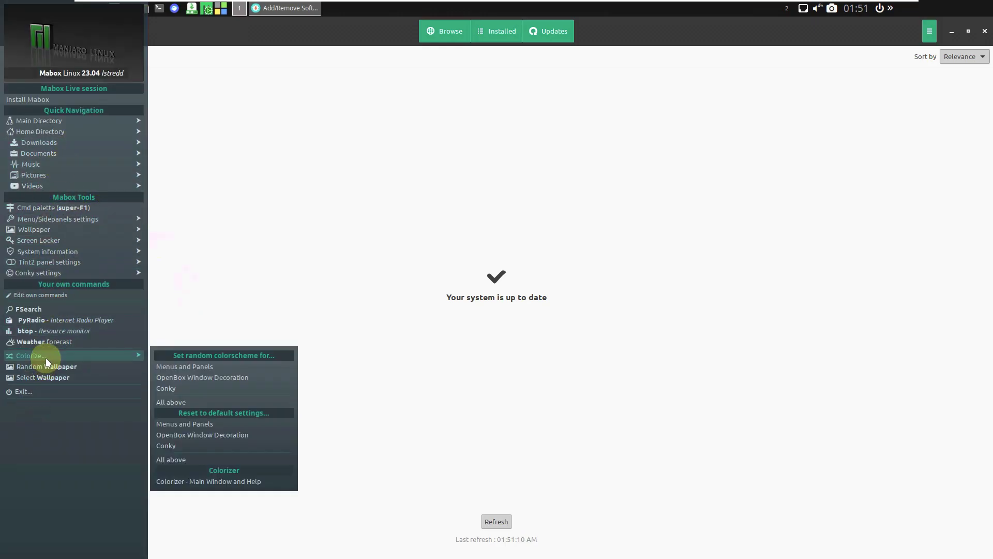
{"action": "left_click", "coordinate": [176, 366]}
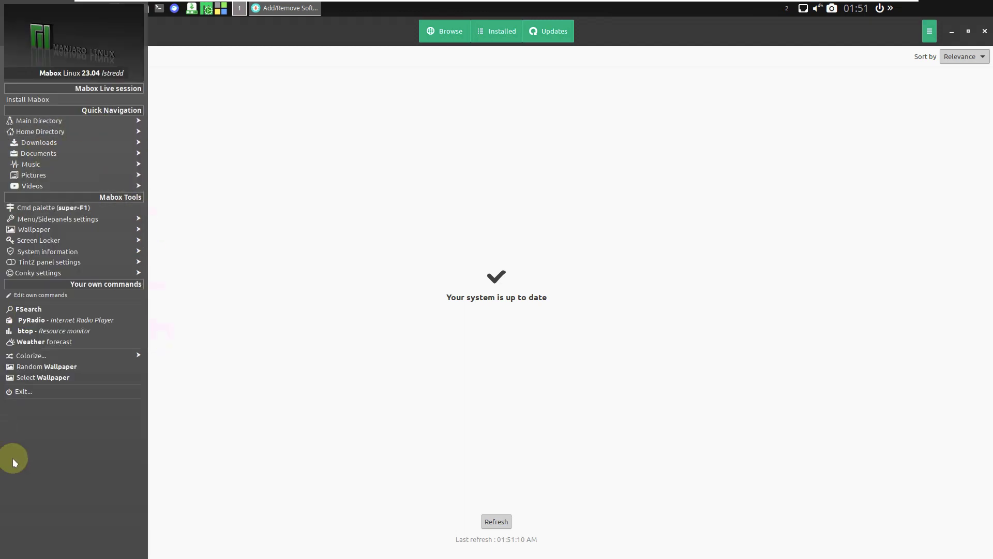
{"action": "mouse_move", "coordinate": [73, 354]}
{"action": "left_click", "coordinate": [572, 356]}
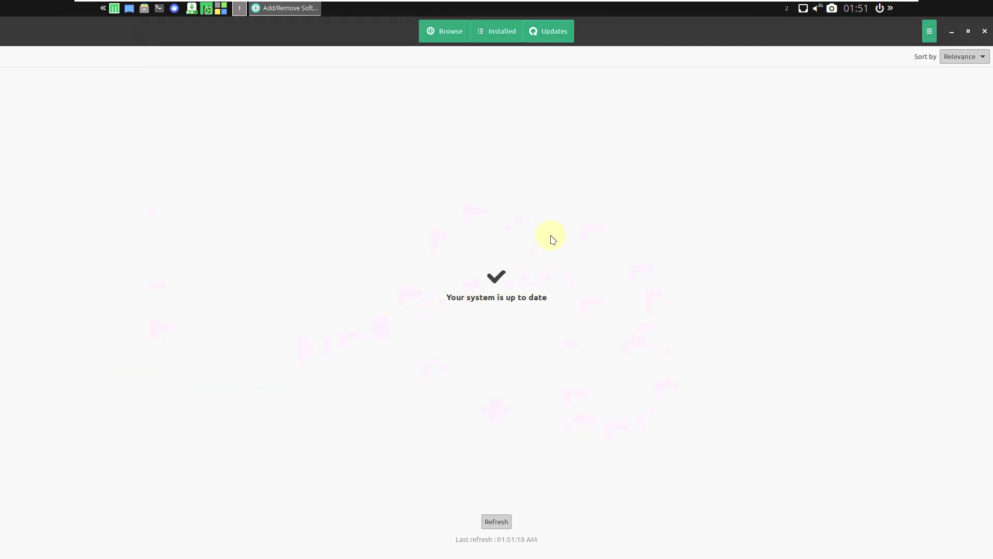
- Check the Pamac version in its About dialog again and close Pamac
{"action": "left_click", "coordinate": [931, 31]}
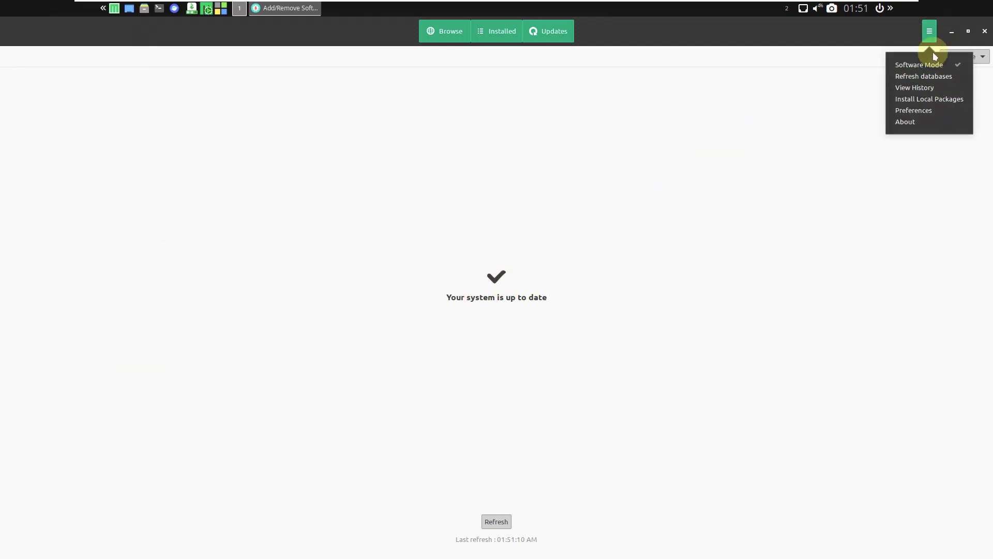
{"action": "left_click", "coordinate": [920, 122]}
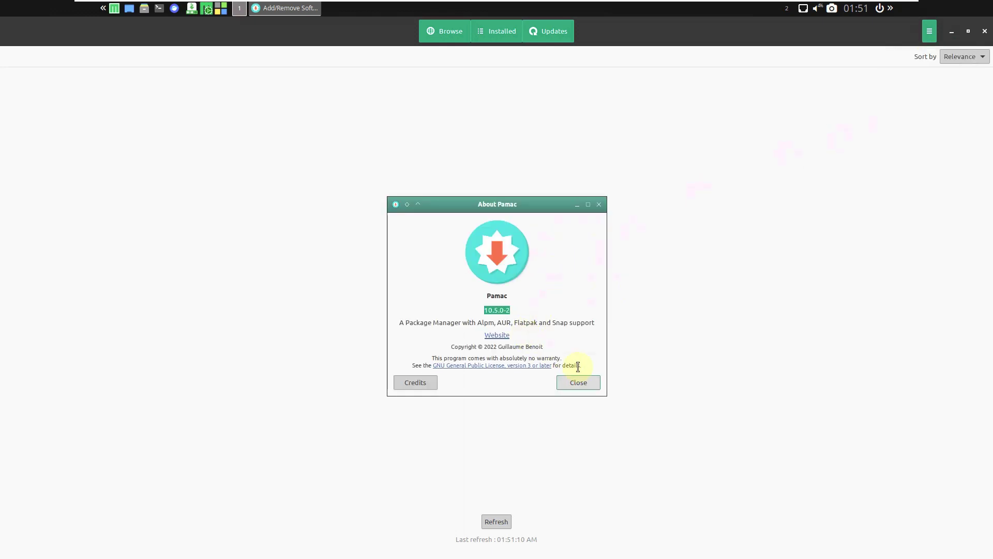
{"action": "left_click", "coordinate": [578, 382]}
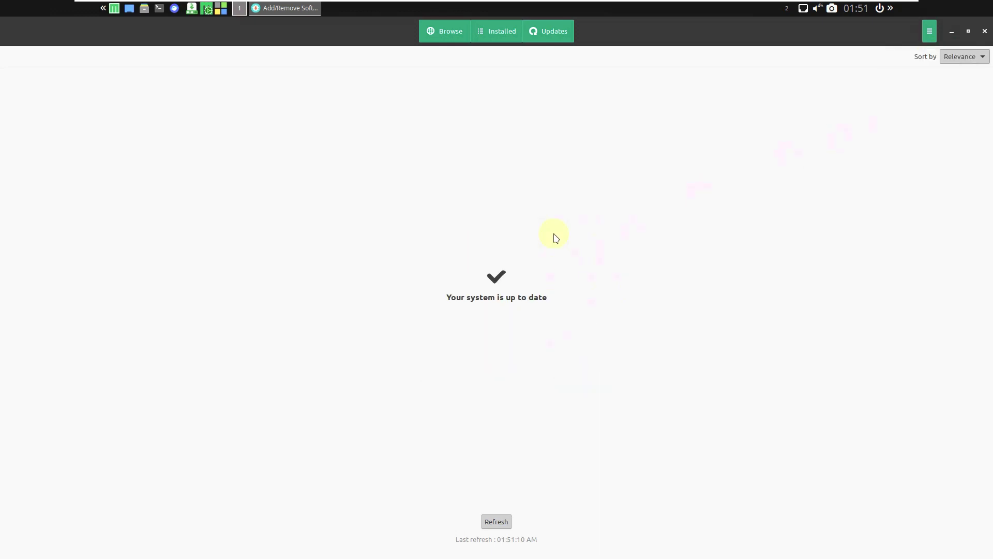
{"action": "left_click", "coordinate": [984, 32]}
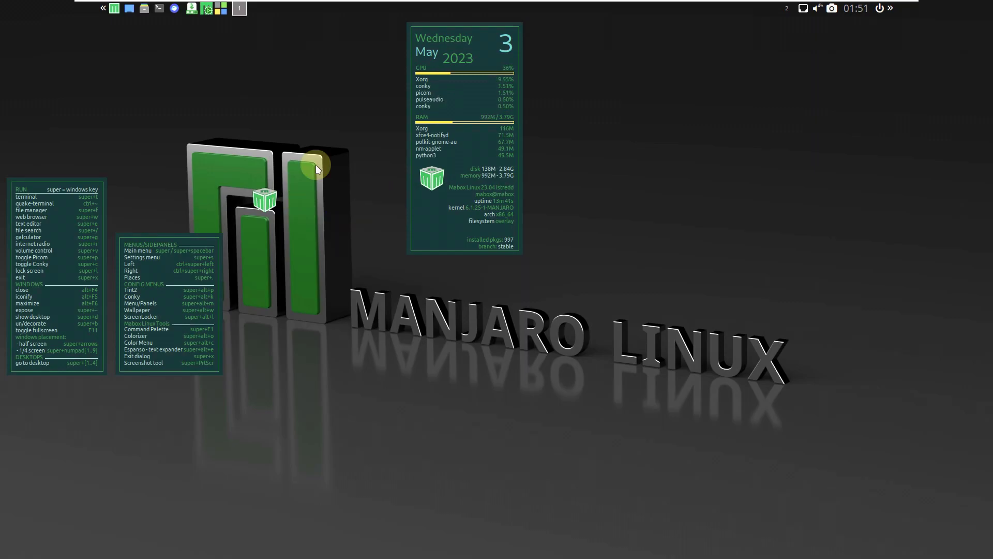
{"action": "right_click", "coordinate": [370, 109]}
{"action": "left_click", "coordinate": [593, 130]}
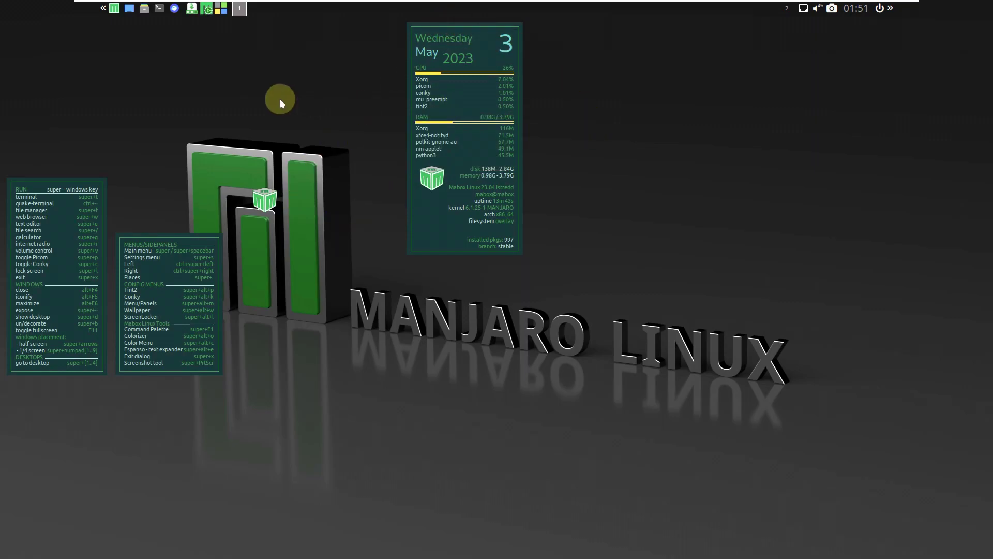
{"action": "left_click", "coordinate": [103, 9]}
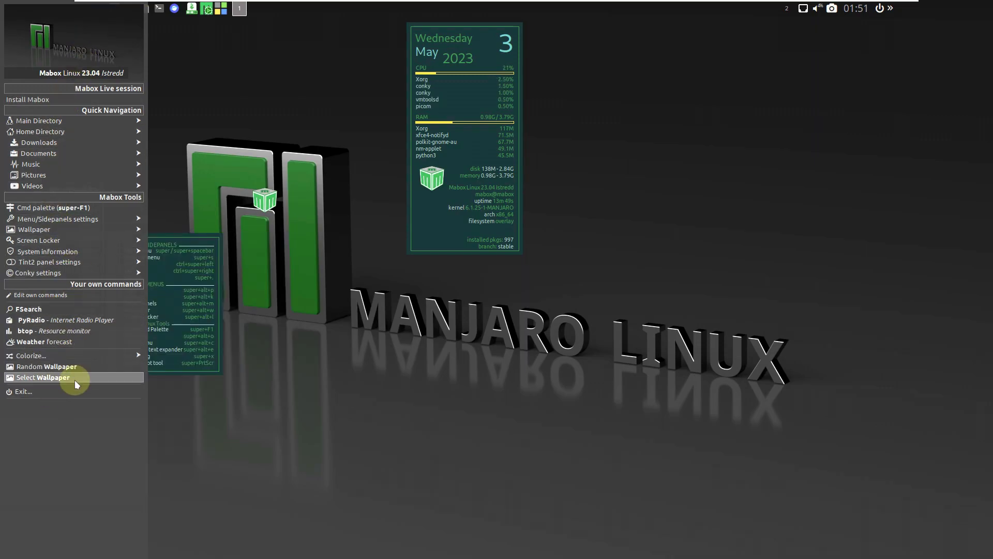
{"action": "left_click", "coordinate": [114, 380]}
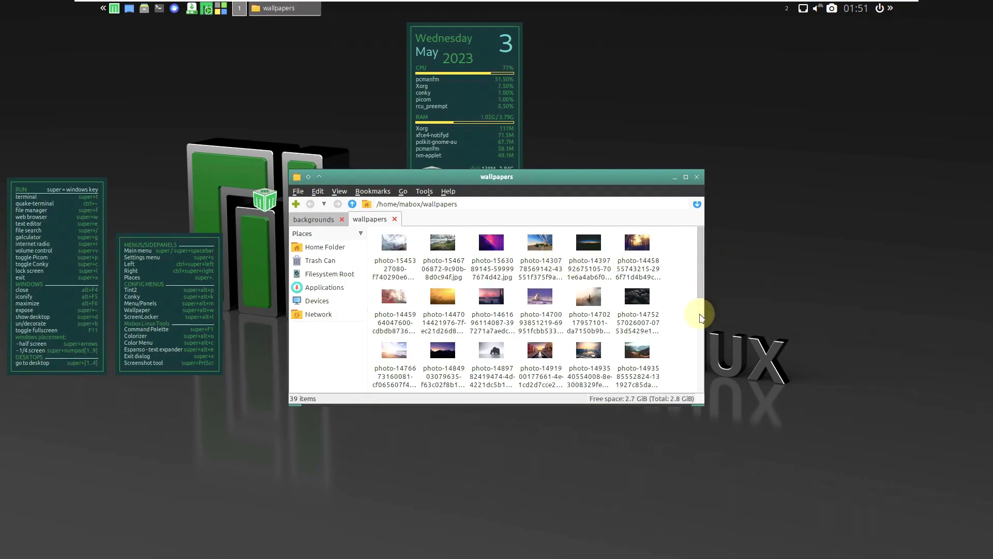
{"action": "left_click", "coordinate": [540, 303]}
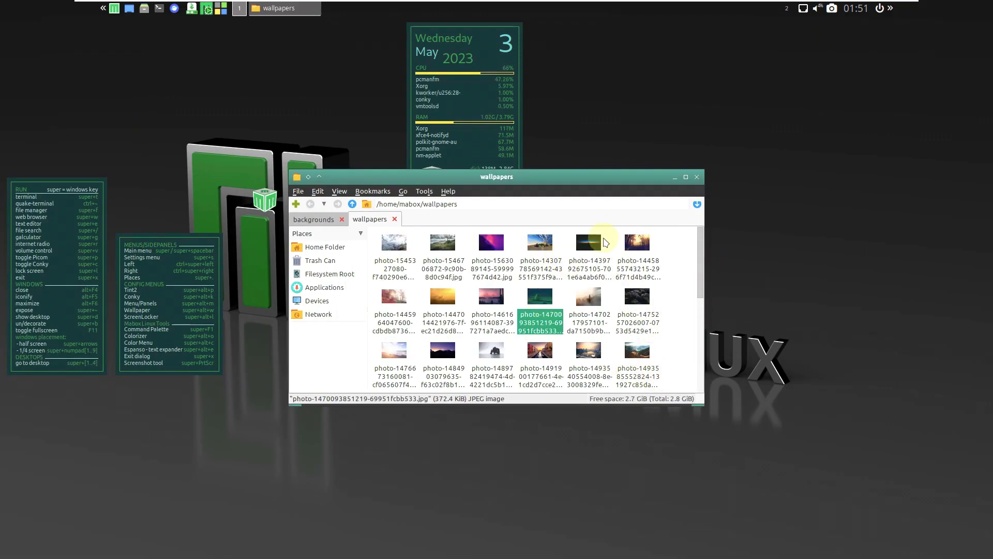
{"action": "scroll", "coordinate": [539, 304], "scroll_direction": "down", "scroll_amount": 1}
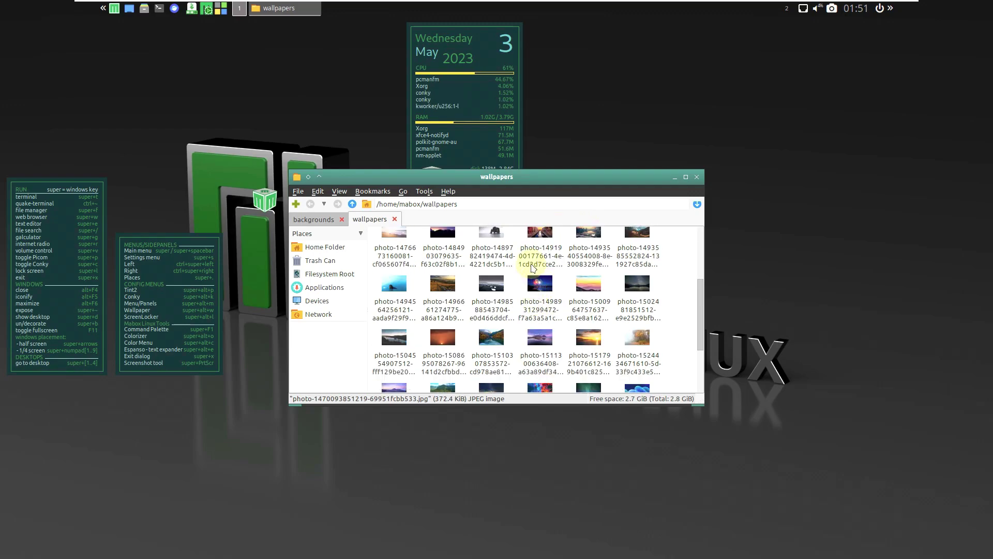
{"action": "right_click", "coordinate": [535, 268]}
{"action": "left_click", "coordinate": [541, 269]}
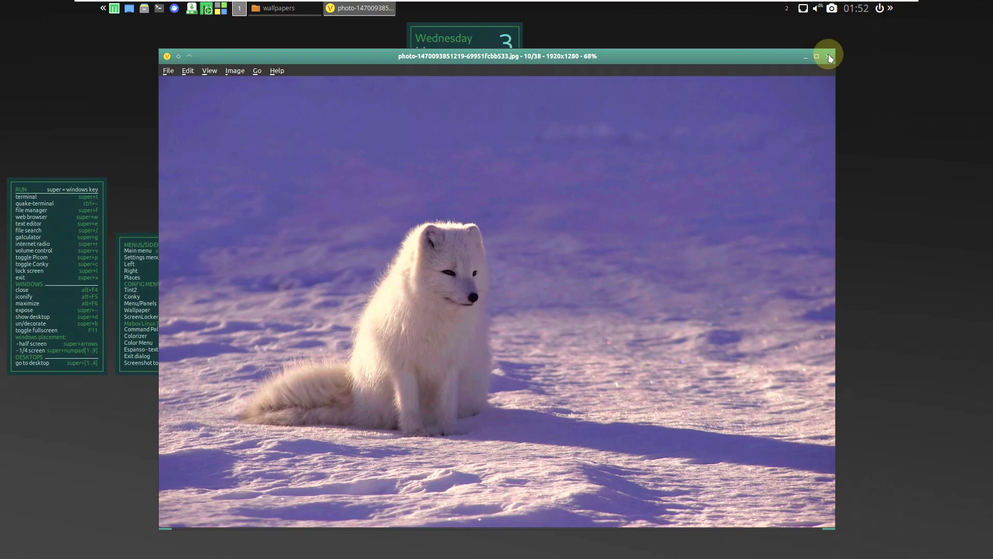
{"action": "left_click", "coordinate": [828, 56]}
{"action": "scroll", "coordinate": [521, 299], "scroll_direction": "down", "scroll_amount": 1}
{"action": "scroll", "coordinate": [522, 299], "scroll_direction": "down", "scroll_amount": 2}
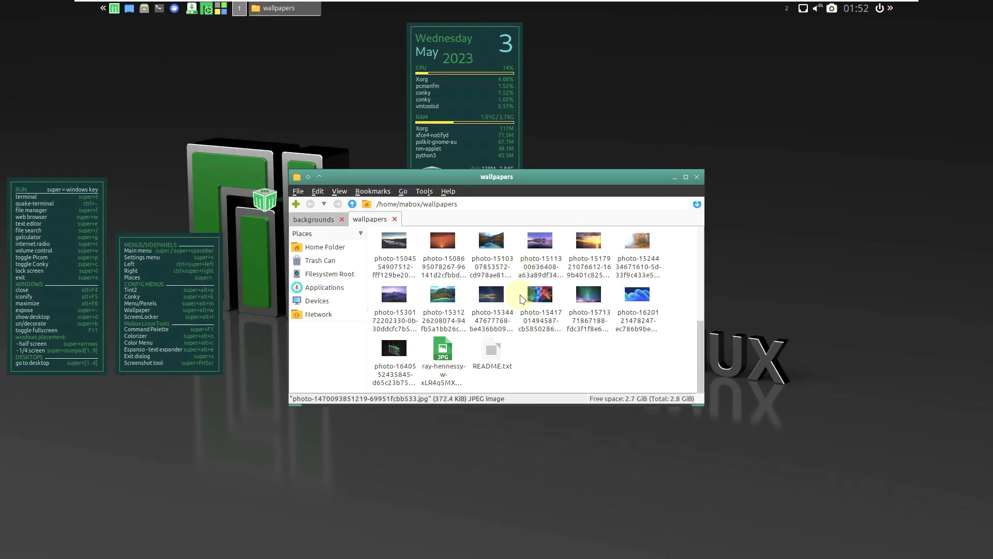
- Close the wallpapers folder tab, check the PCManFM version in its About dialog and close the file manager
{"action": "left_click", "coordinate": [395, 219]}
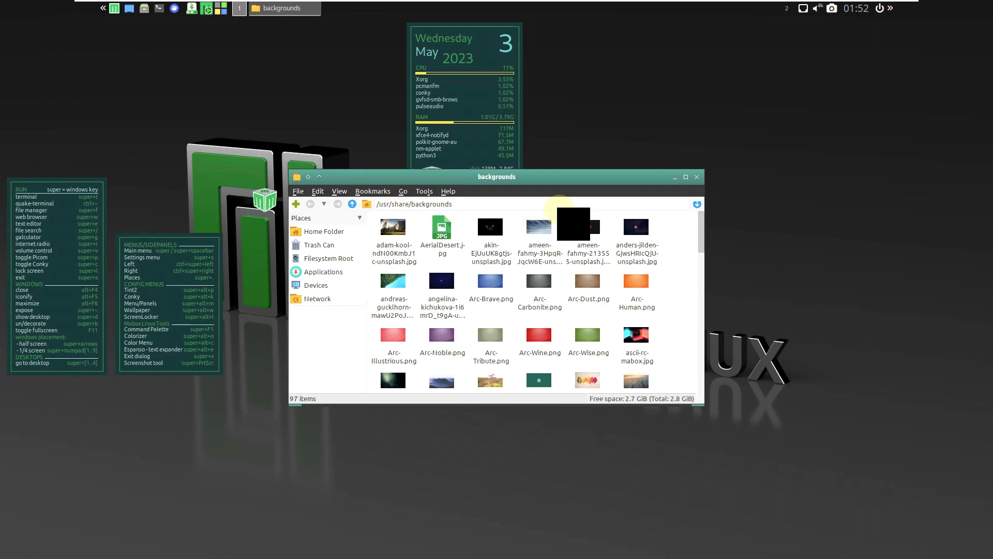
{"action": "left_click", "coordinate": [448, 191]}
{"action": "left_click", "coordinate": [461, 203]}
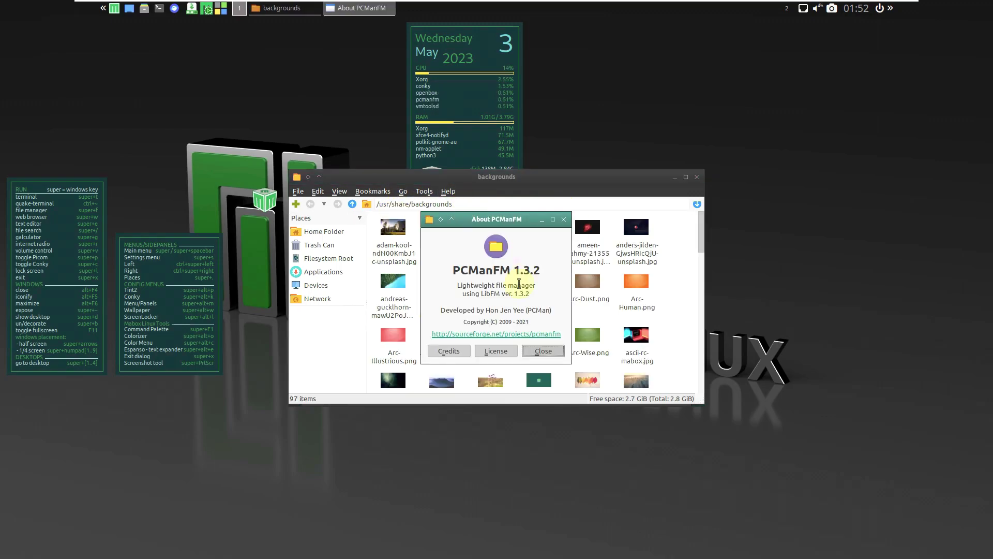
{"action": "left_click_drag", "start_coordinate": [454, 270], "coordinate": [552, 321]}
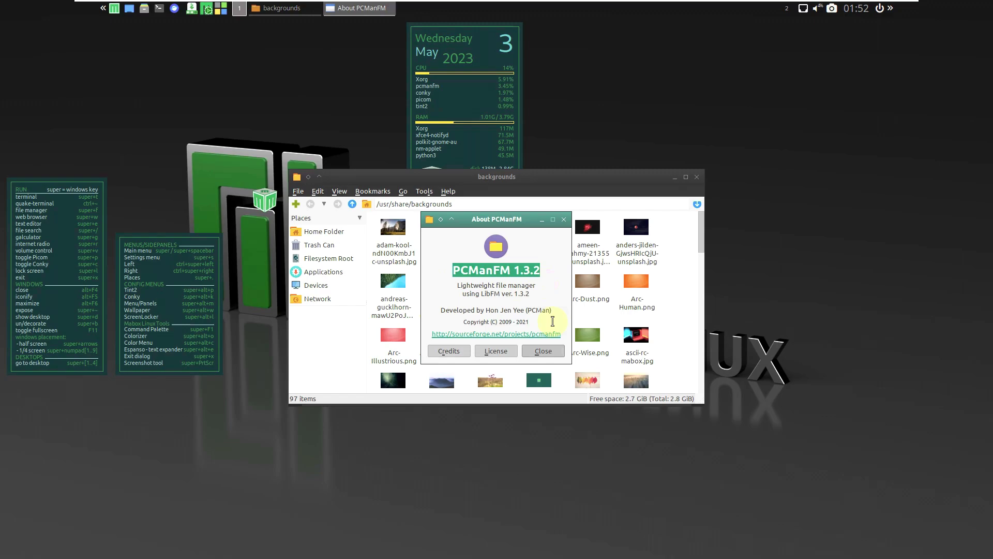
{"action": "left_click", "coordinate": [543, 350]}
{"action": "left_click", "coordinate": [696, 177]}
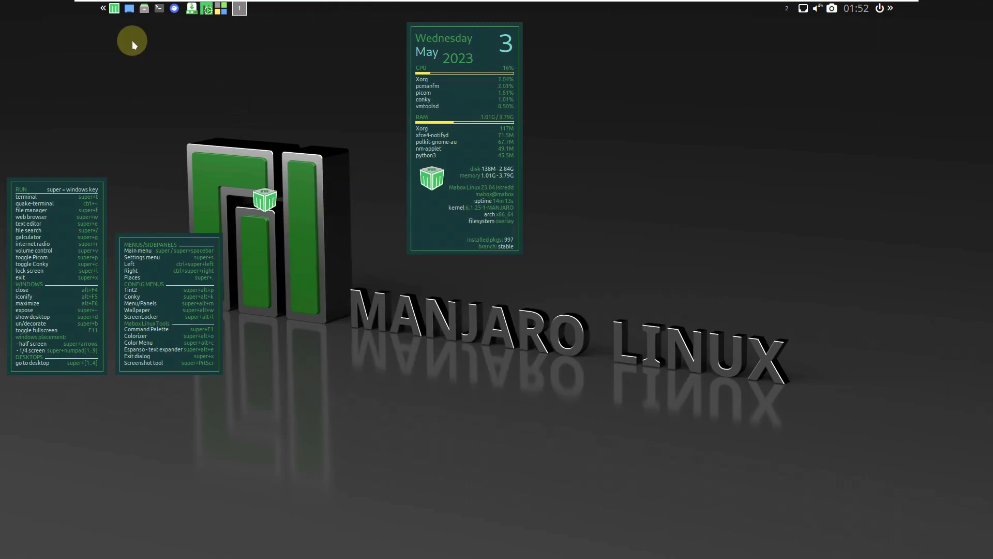
- Look over the recolored navigation side panel and settings side panel
{"action": "left_click", "coordinate": [105, 11]}
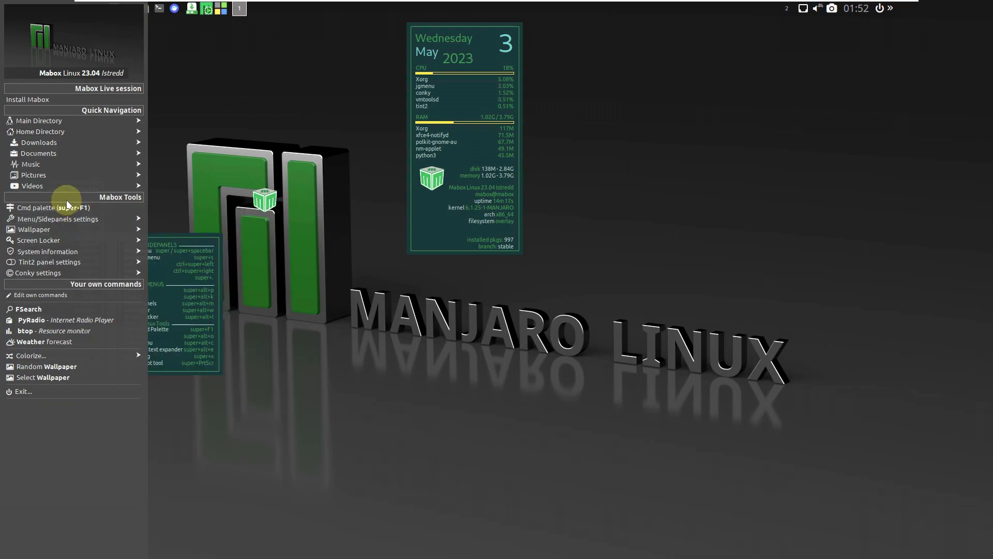
{"action": "left_click", "coordinate": [597, 73]}
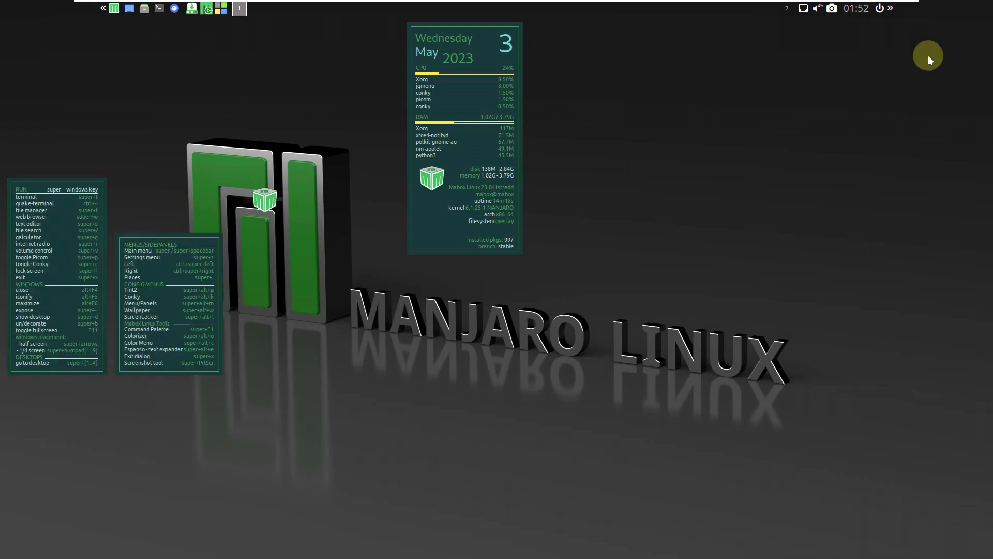
{"action": "left_click", "coordinate": [891, 9]}
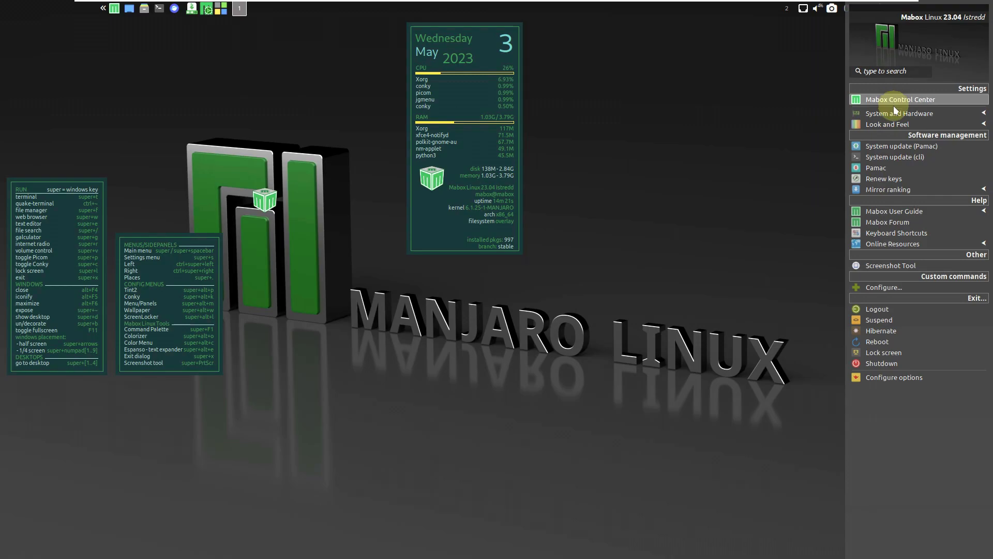
{"action": "left_click", "coordinate": [597, 243]}
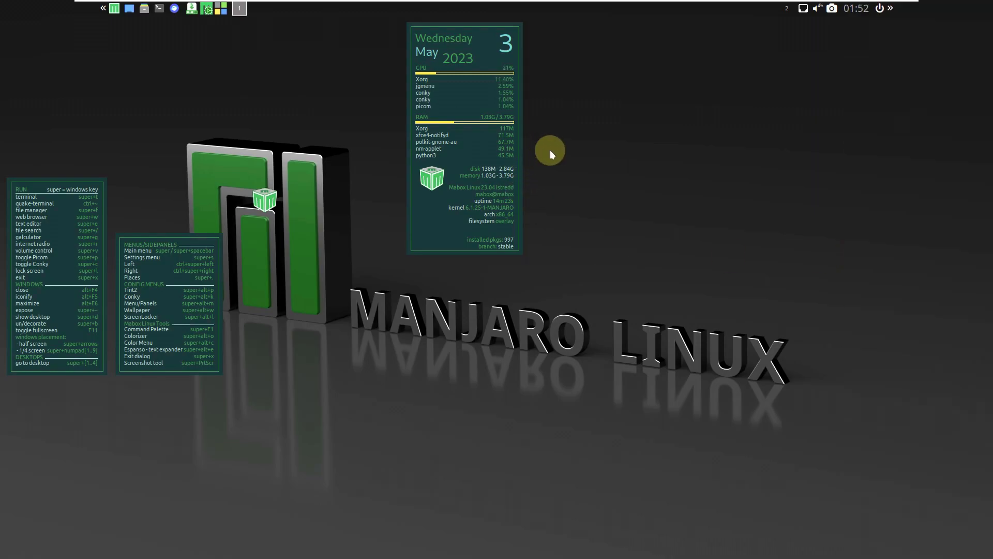
- Look through the application categories in the desktop's main menu, including Accessories, Internet and Settings, and close it
{"action": "right_click", "coordinate": [570, 213]}
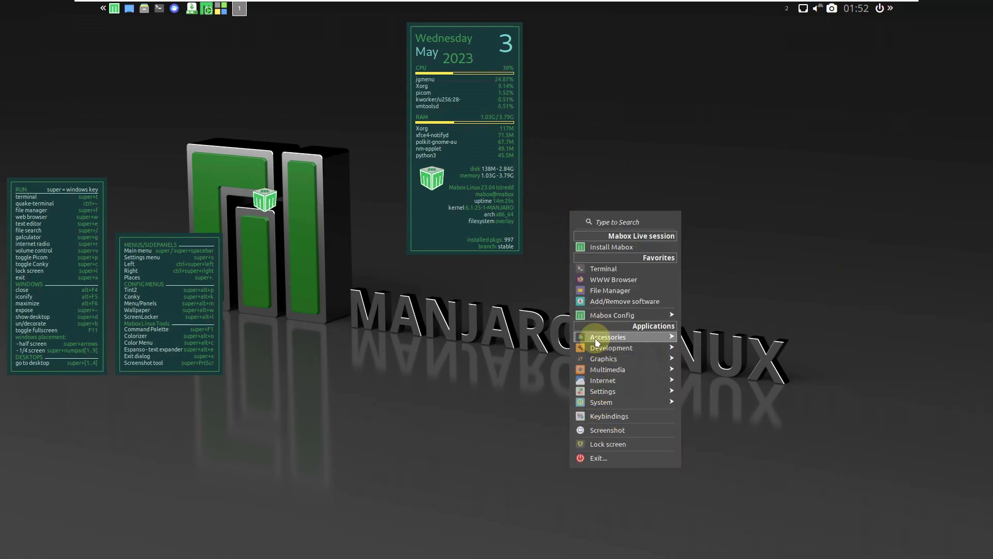
{"action": "mouse_move", "coordinate": [596, 340]}
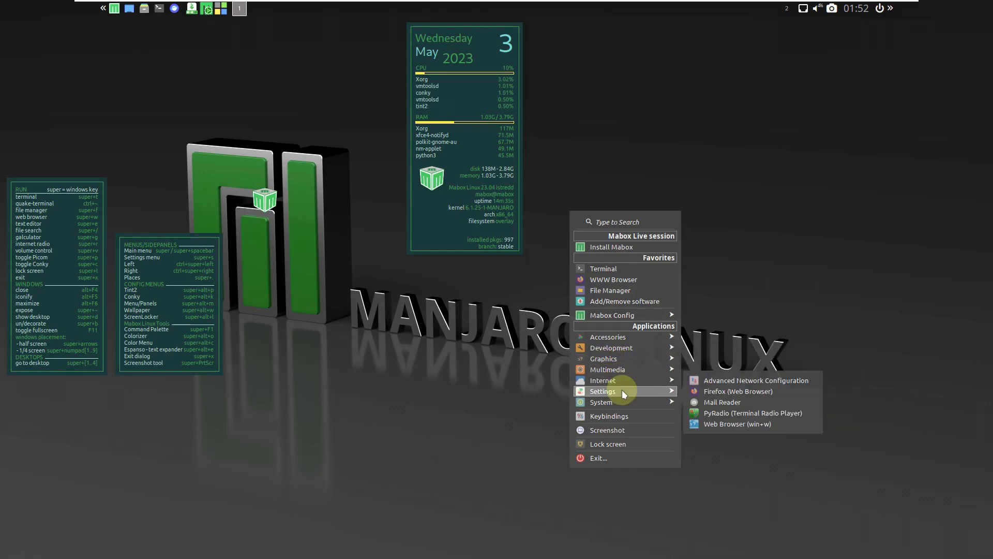
{"action": "mouse_move", "coordinate": [622, 390]}
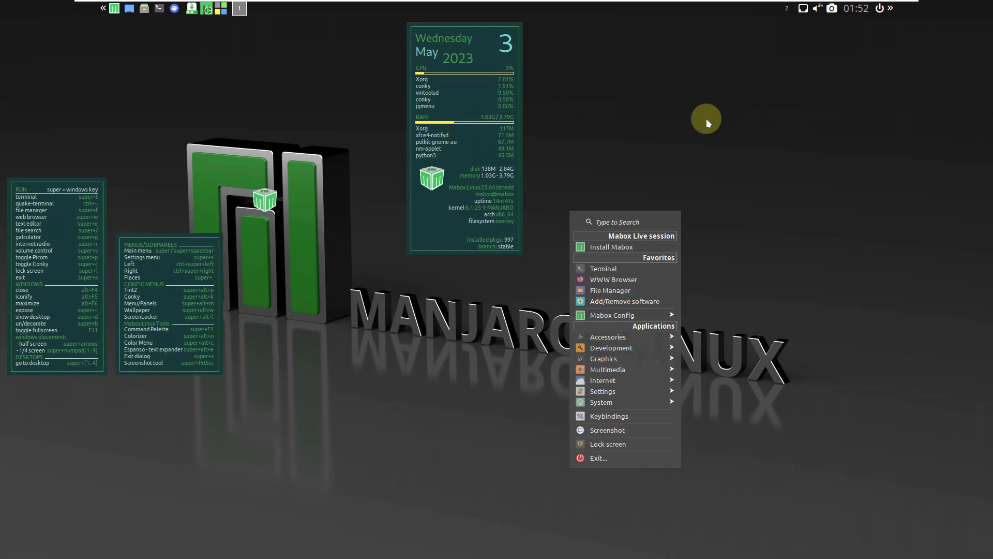
{"action": "left_click", "coordinate": [854, 10]}
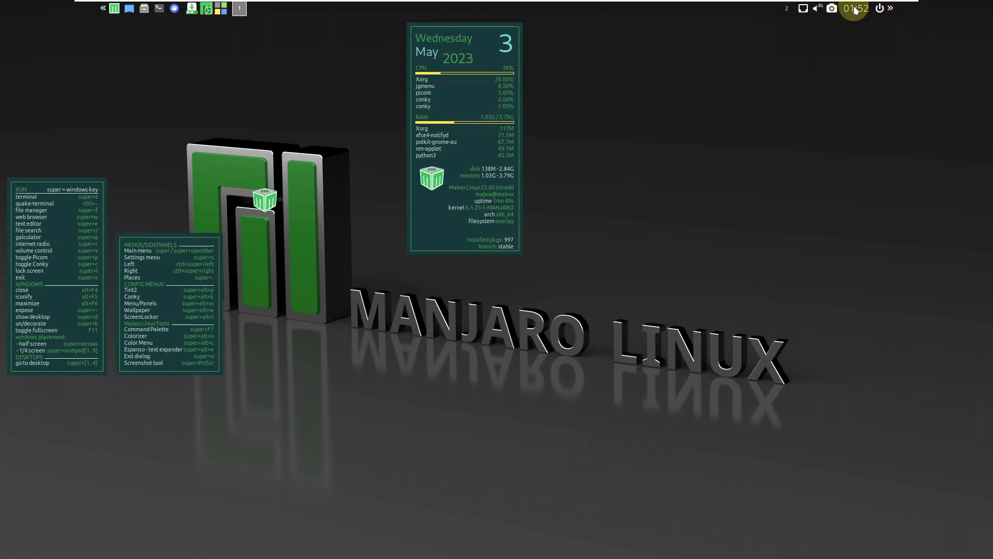
- Check the clock's calendar and the screenshot and screen recording options, and switch to desktop 2
{"action": "left_click", "coordinate": [854, 9]}
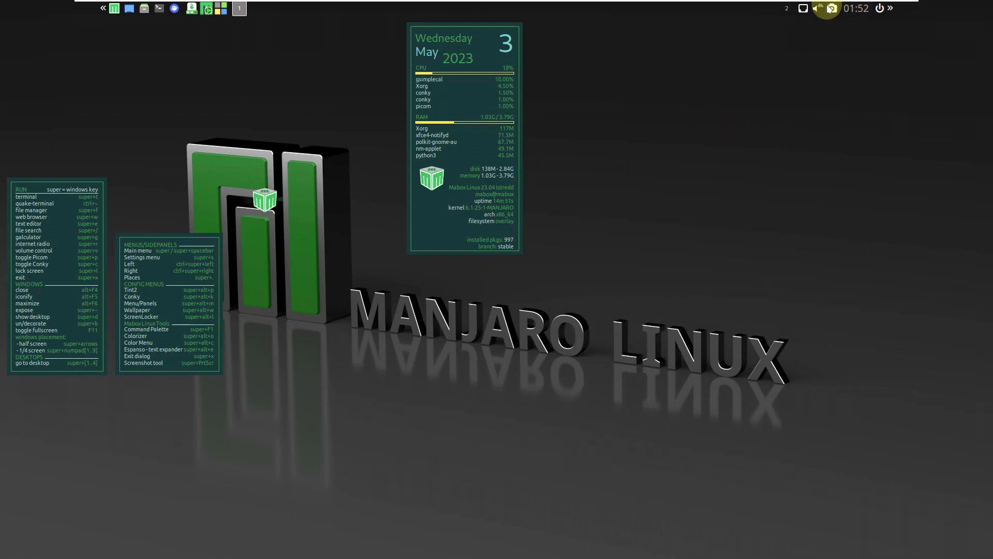
{"action": "left_click", "coordinate": [830, 8]}
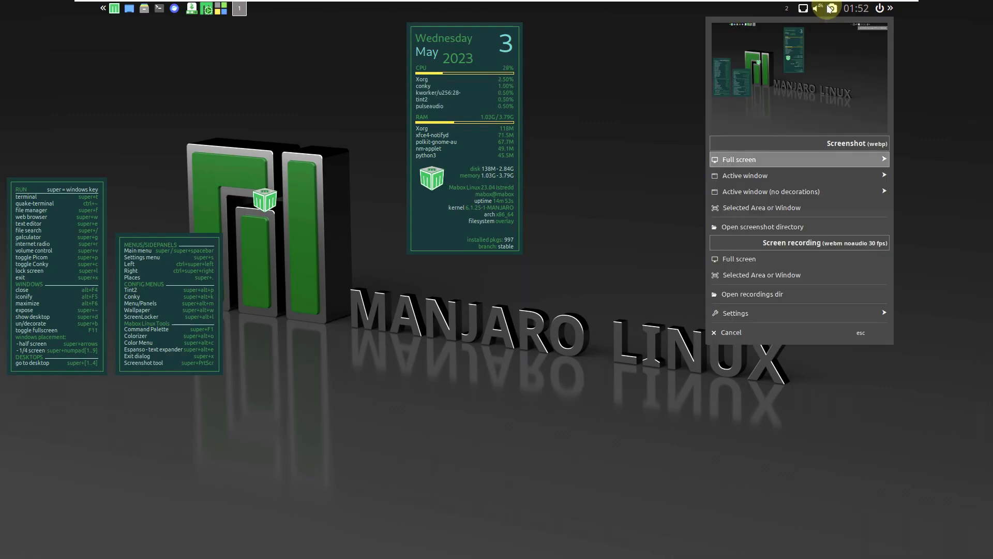
{"action": "left_click", "coordinate": [831, 8]}
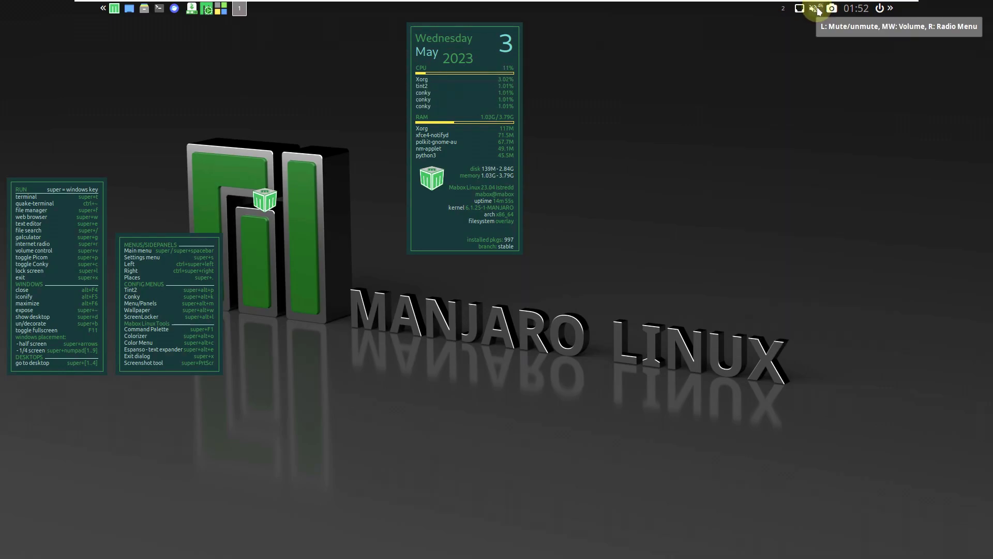
{"action": "left_click", "coordinate": [803, 8]}
{"action": "scroll", "coordinate": [788, 11], "scroll_direction": "down", "scroll_amount": 1}
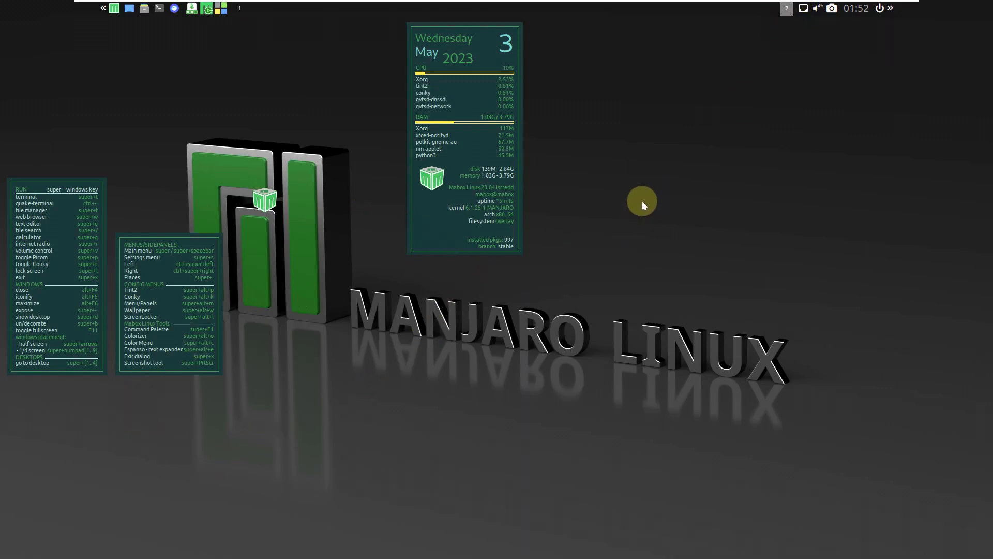
- Open the exit options from the desktop's main menu and shut down the live system
{"action": "right_click", "coordinate": [587, 69]}
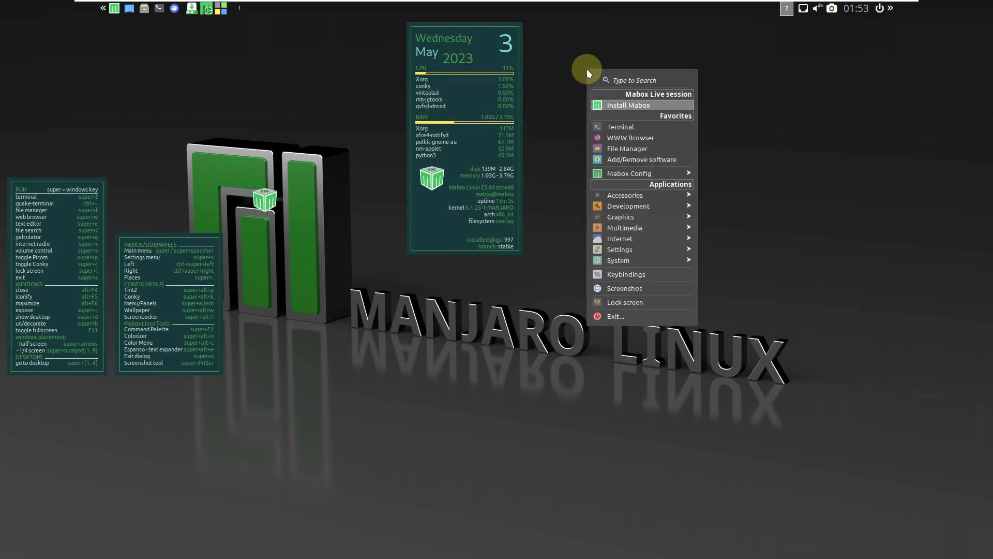
{"action": "left_click", "coordinate": [620, 317]}
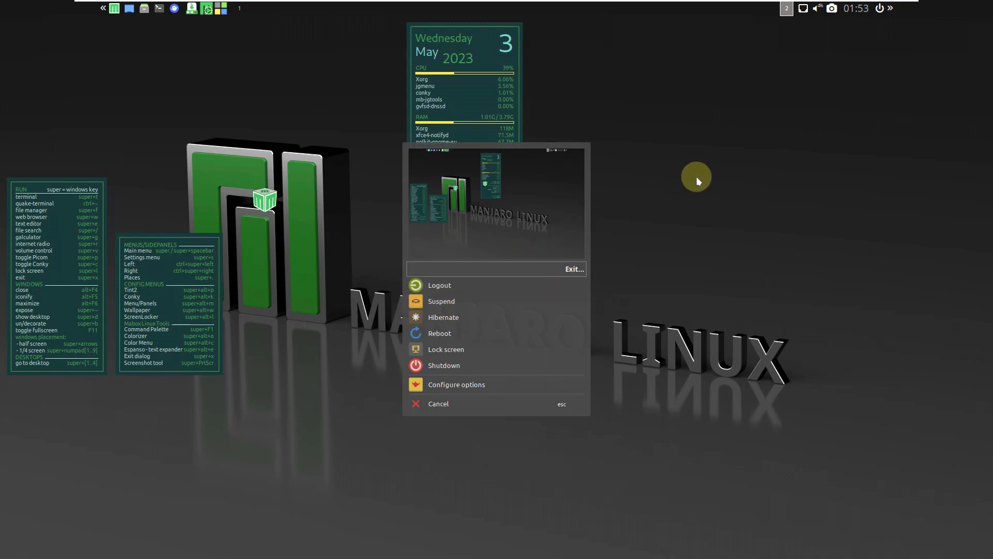
{"action": "left_click", "coordinate": [460, 367]}
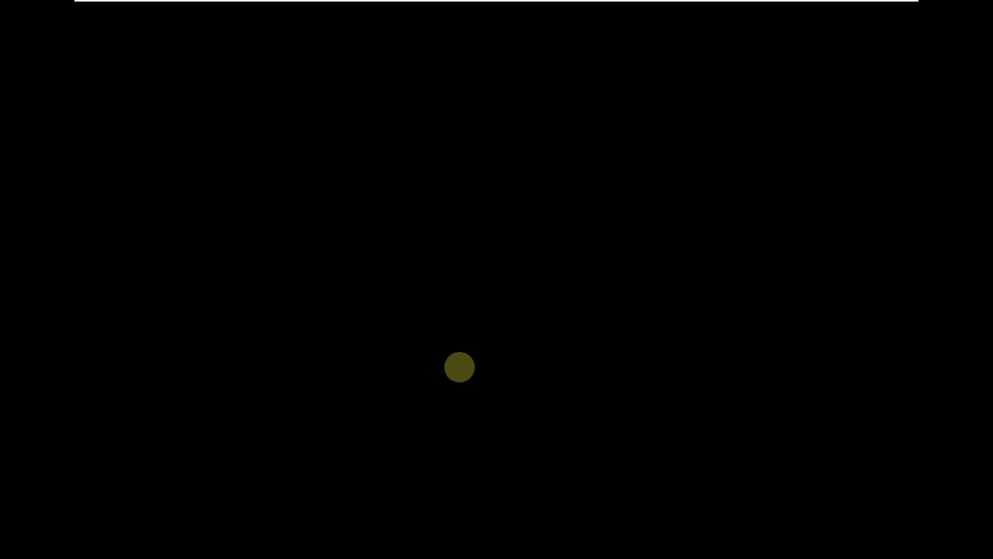